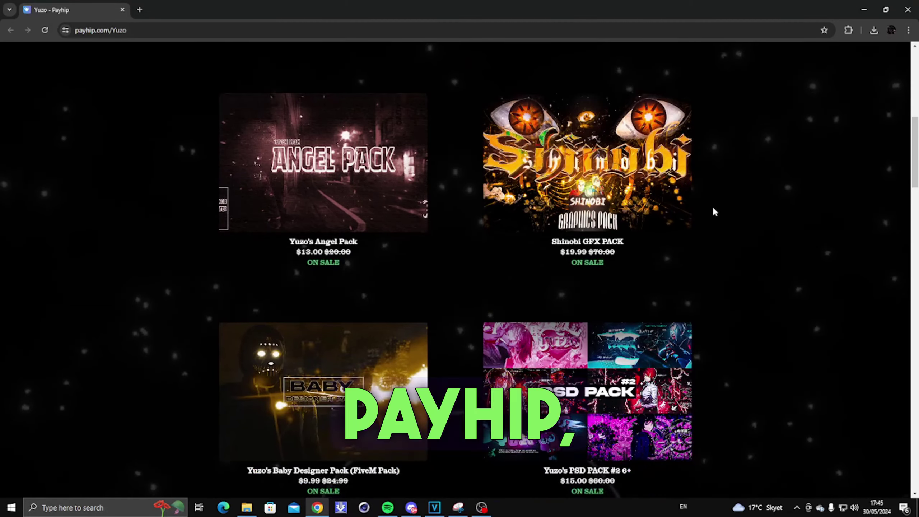
# Step: Browse the store's packs, add the Shinobi GFX PACK to the cart and proceed to checkout
pyautogui.scroll(-7, 712, 206)
pyautogui.scroll(-12, 717, 216)
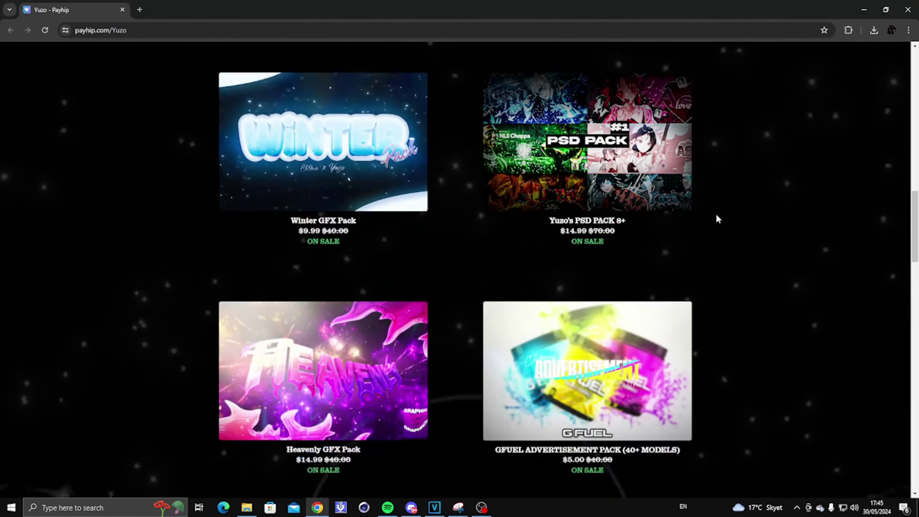
pyautogui.scroll(-11, 718, 218)
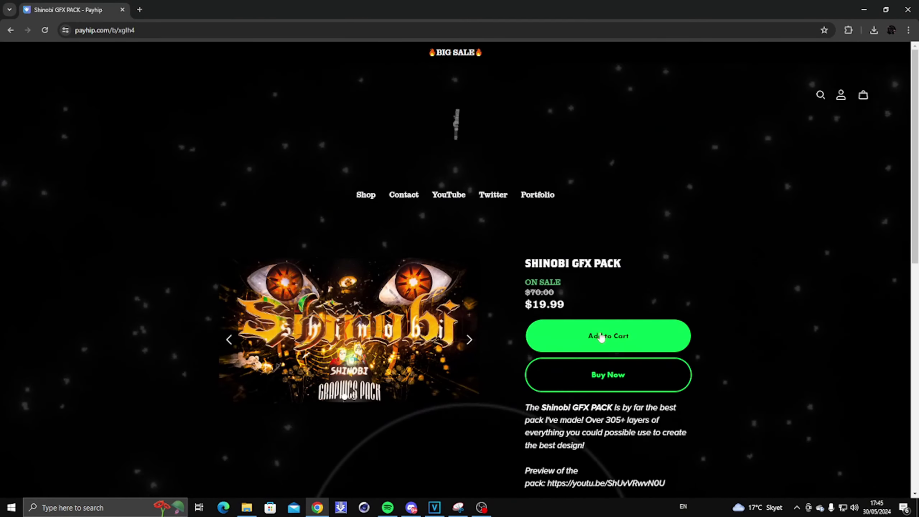
pyautogui.click(599, 331)
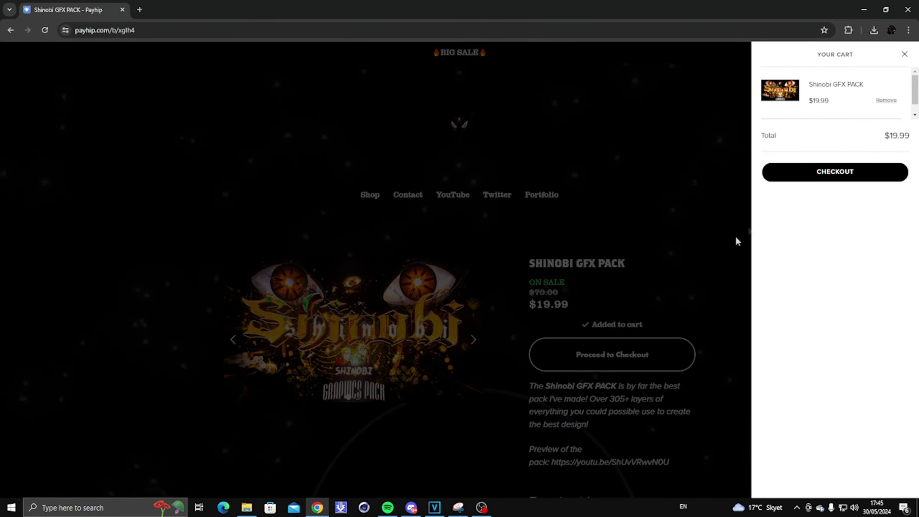
pyautogui.click(831, 170)
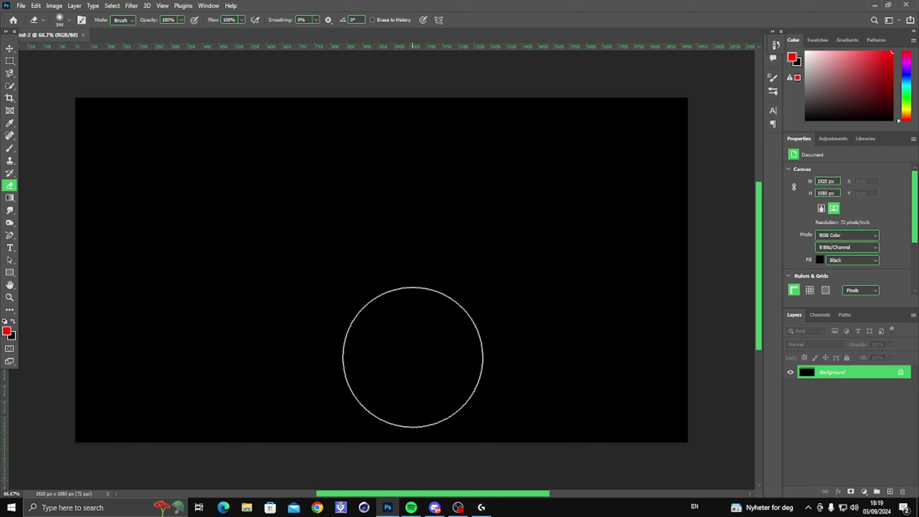
# Step: Switch to the Photoshop document and unlock the Background layer so it becomes a regular layer
pyautogui.click(901, 373)
pyautogui.scroll(-3, 307, 259)
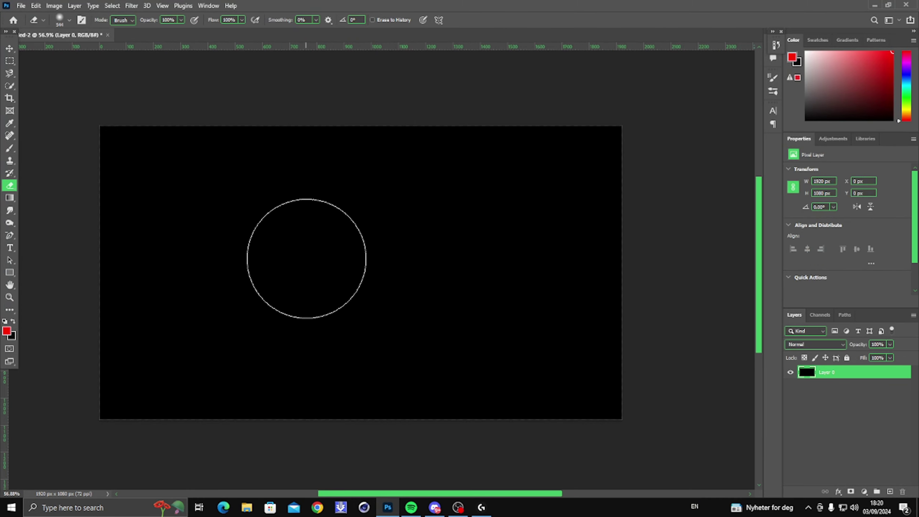
pyautogui.scroll(1, 353, 295)
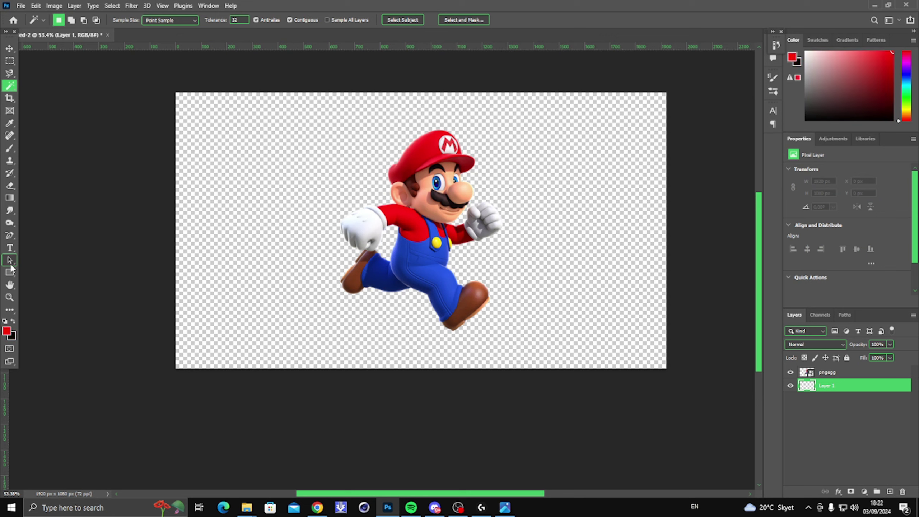
# Step: Paint all of Layer 1 behind the character dark grey 1b1b1b with a large soft brush
pyautogui.press('x')
pyautogui.click(6, 331)
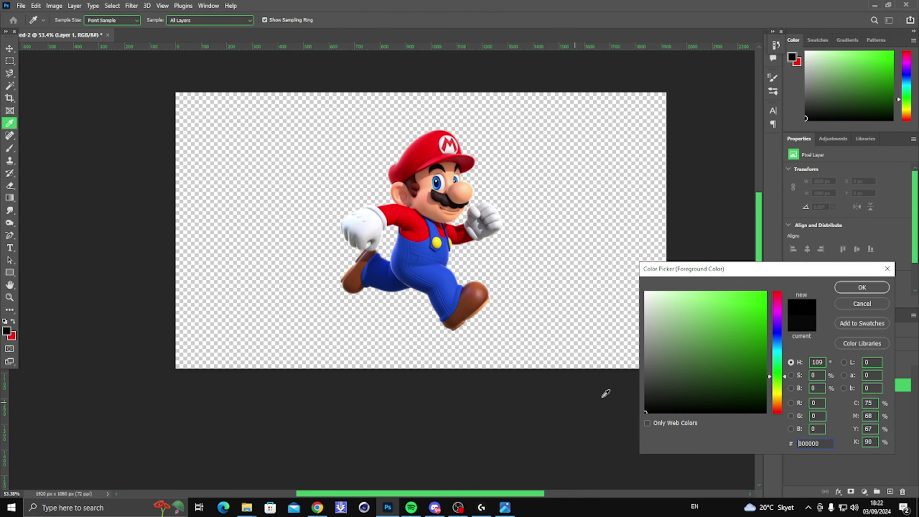
pyautogui.moveTo(656, 408); pyautogui.dragTo(639, 403)
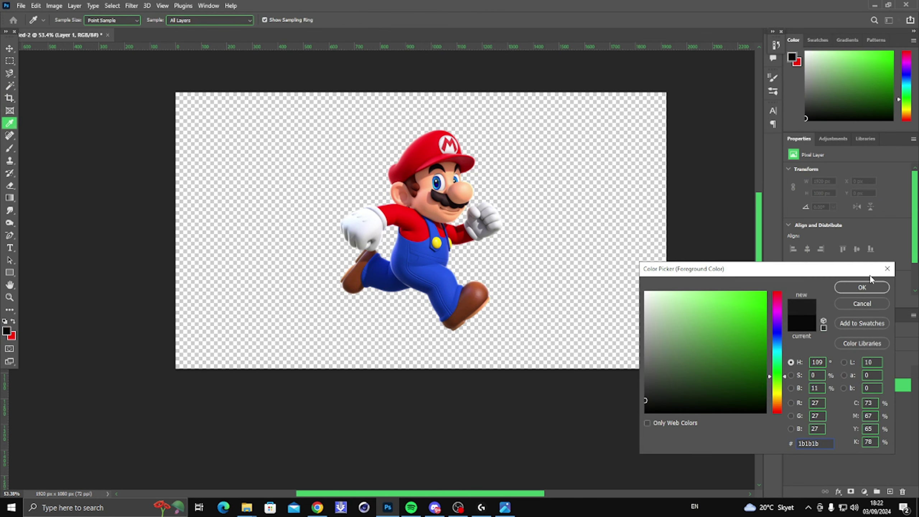
pyautogui.click(868, 287)
pyautogui.click(10, 148)
pyautogui.scroll(-2, 305, 194)
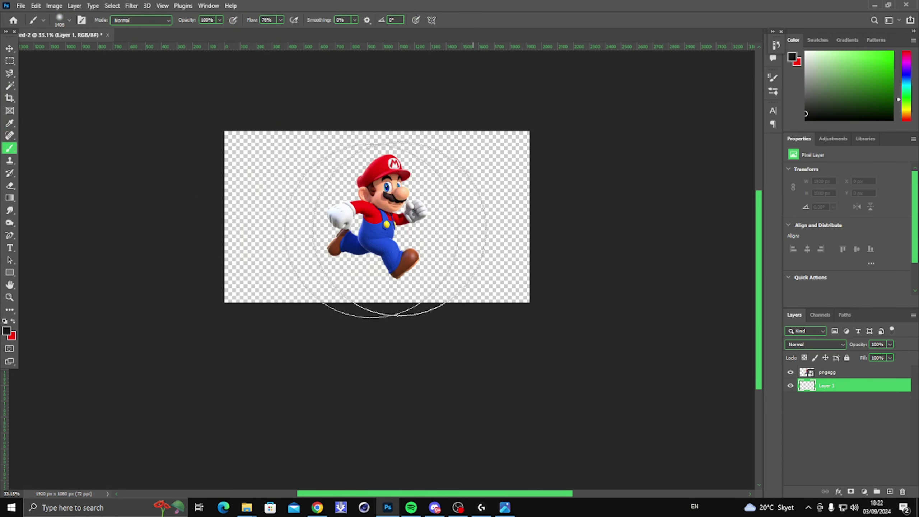
pyautogui.moveTo(411, 267); pyautogui.dragTo(616, 165)
pyautogui.moveTo(146, 315)
pyautogui.mouseDown()
pyautogui.moveTo(456, 159)
pyautogui.moveTo(409, 191)
pyautogui.mouseUp()
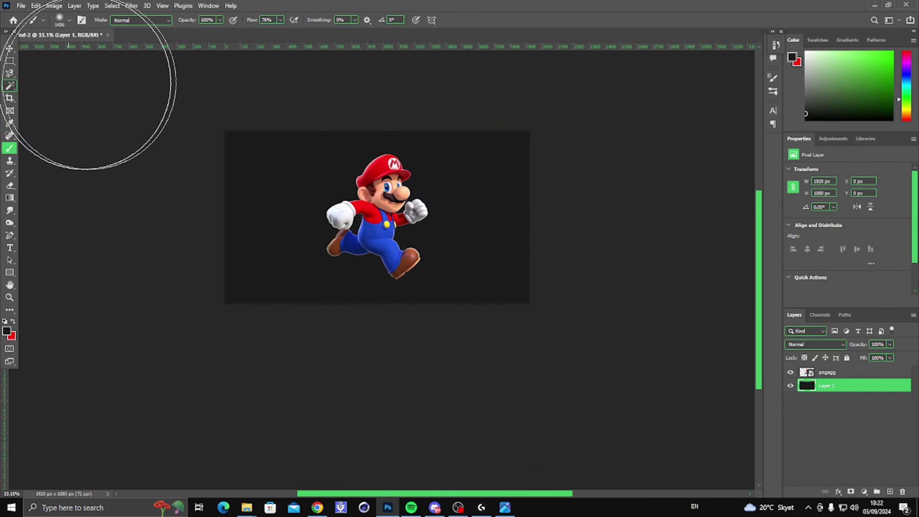
# Step: Scale the pngegg character layer up to about 174% around its centre
pyautogui.click(10, 49)
pyautogui.click(859, 375)
pyautogui.hotkey('ctrl', 't')
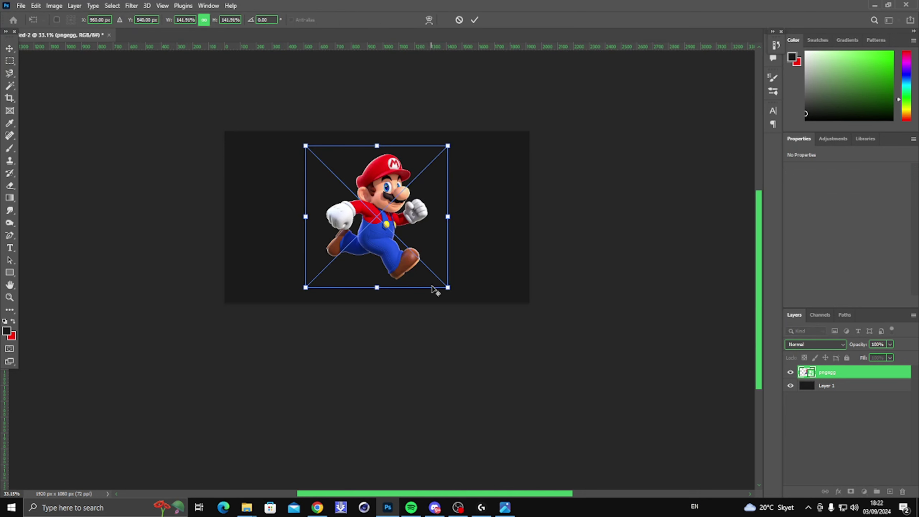
pyautogui.moveTo(434, 289); pyautogui.dragTo(457, 298)
pyautogui.press('Return')
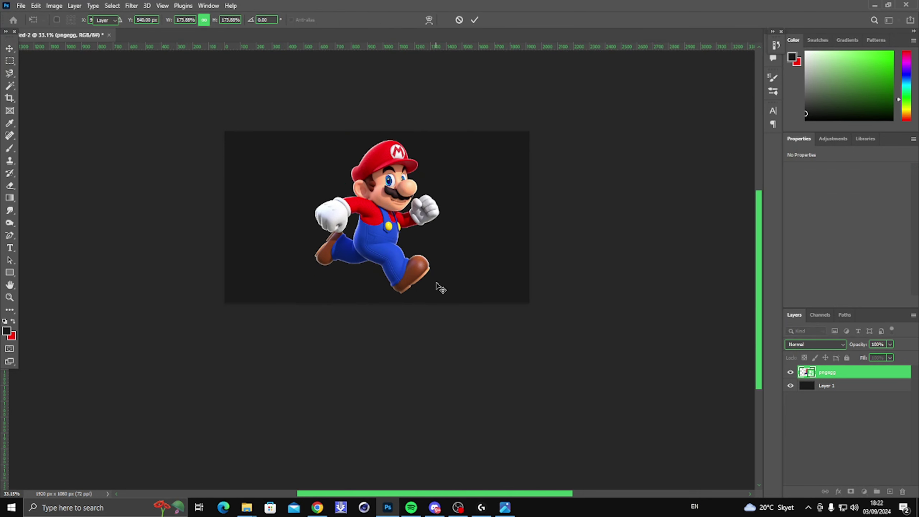
pyautogui.scroll(2, 447, 212)
pyautogui.scroll(-1, 377, 268)
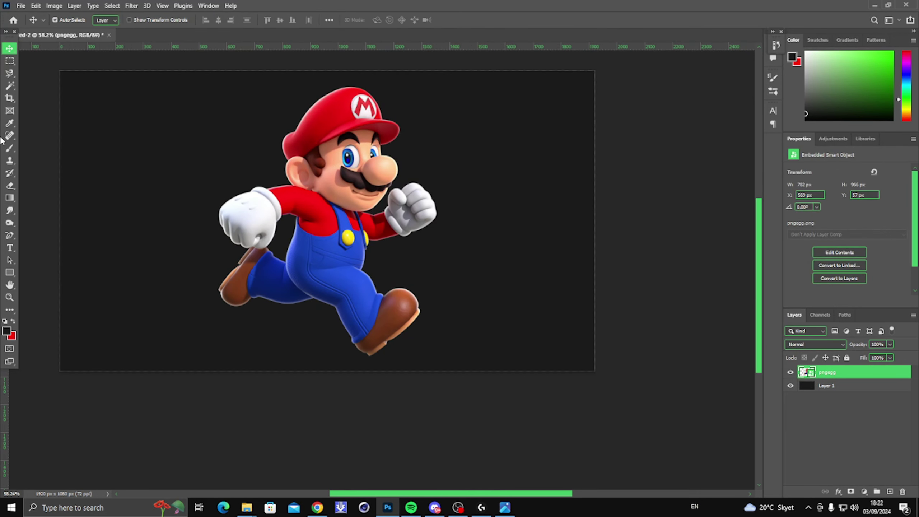
# Step: Swap the foreground and background colours until red is in front, and change that foreground colour to bright green 1eff00
pyautogui.press('x')
pyautogui.press('x')
pyautogui.press('x')
pyautogui.press('x')
pyautogui.press('x')
pyautogui.press('x')
pyautogui.press('x')
pyautogui.press('x')
pyautogui.press('x')
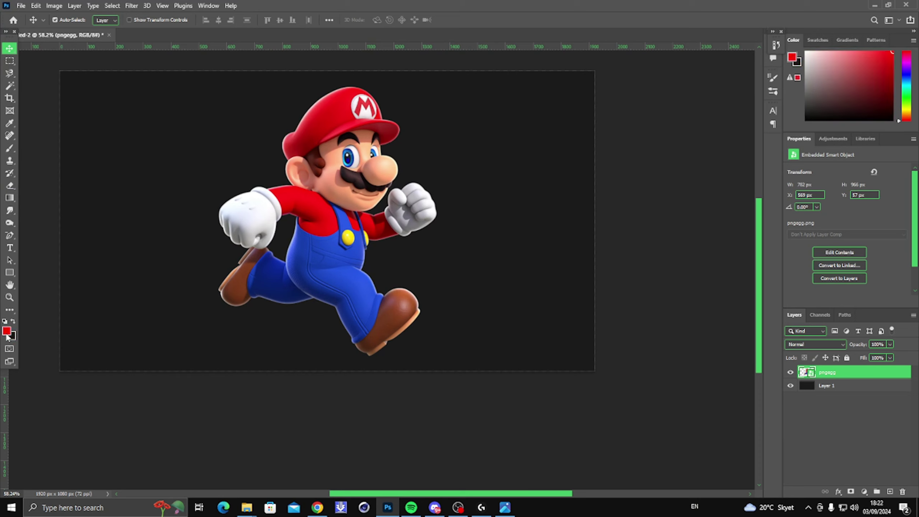
pyautogui.click(8, 333)
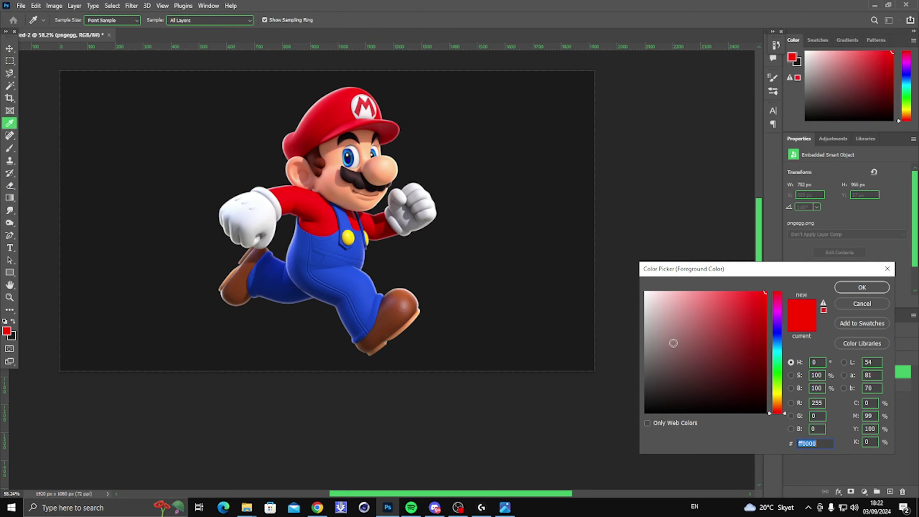
pyautogui.click(776, 376)
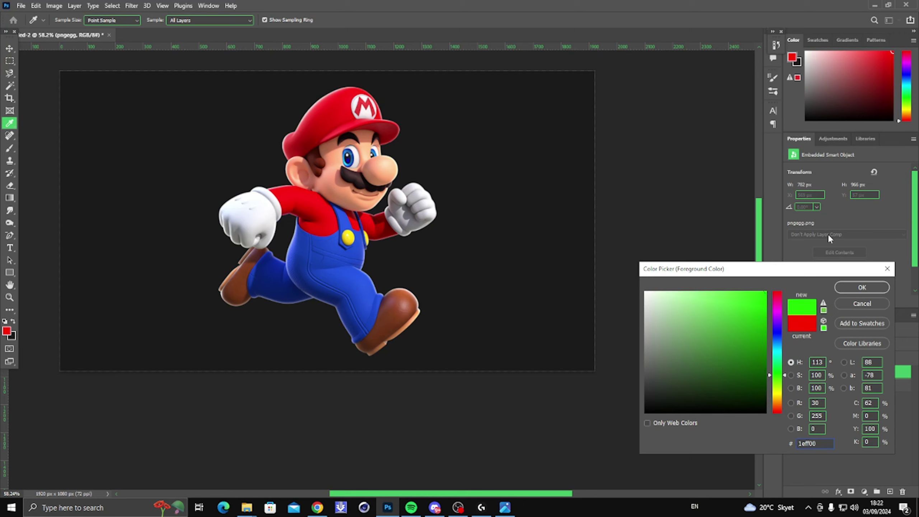
pyautogui.click(852, 285)
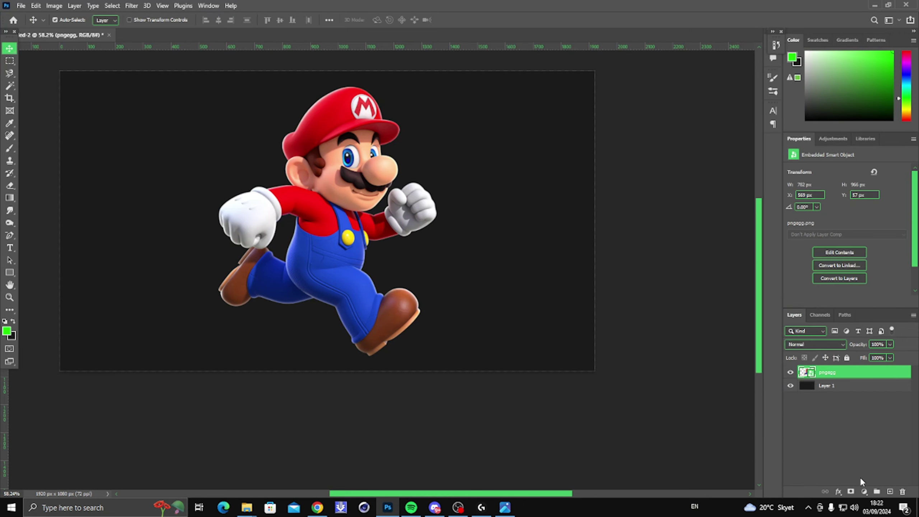
# Step: Change the dark grey swatch to a saturated blue
pyautogui.click(11, 334)
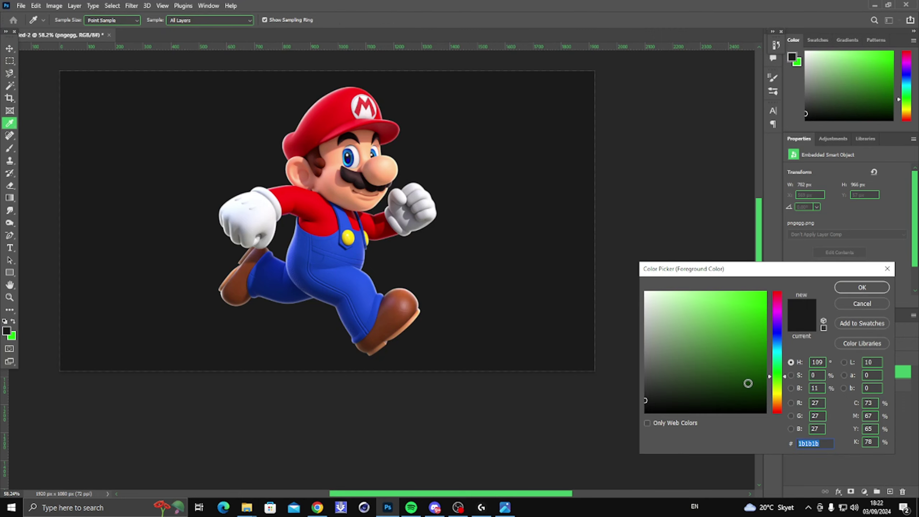
pyautogui.click(777, 335)
pyautogui.click(863, 287)
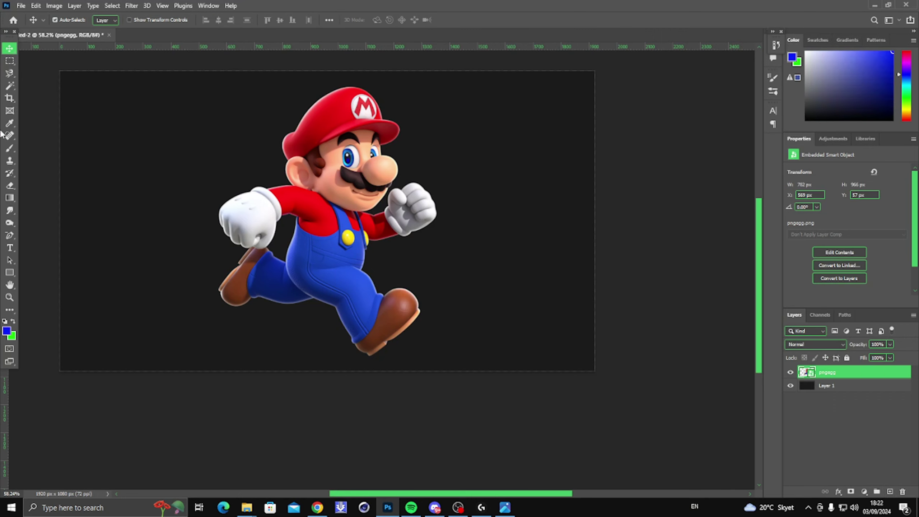
# Step: Create a new layer above Layer 1 and paint a soft green glow along the canvas's right edge
pyautogui.press('x')
pyautogui.press('b')
pyautogui.click(863, 389)
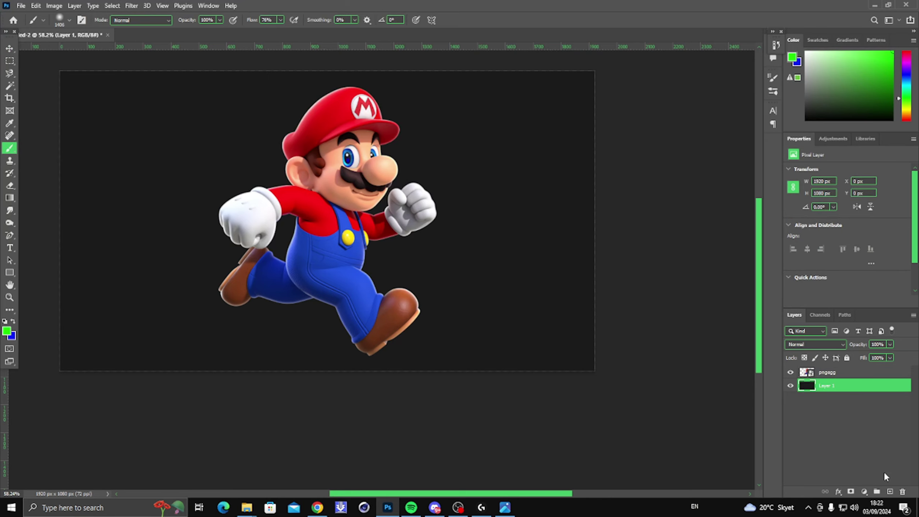
pyautogui.click(890, 491)
pyautogui.scroll(-1, 535, 254)
pyautogui.moveTo(595, 396)
pyautogui.mouseDown()
pyautogui.moveTo(626, 232)
pyautogui.moveTo(675, 242)
pyautogui.moveTo(572, 346)
pyautogui.mouseUp()
pyautogui.hotkey('ctrl', 'z')
pyautogui.press('z')
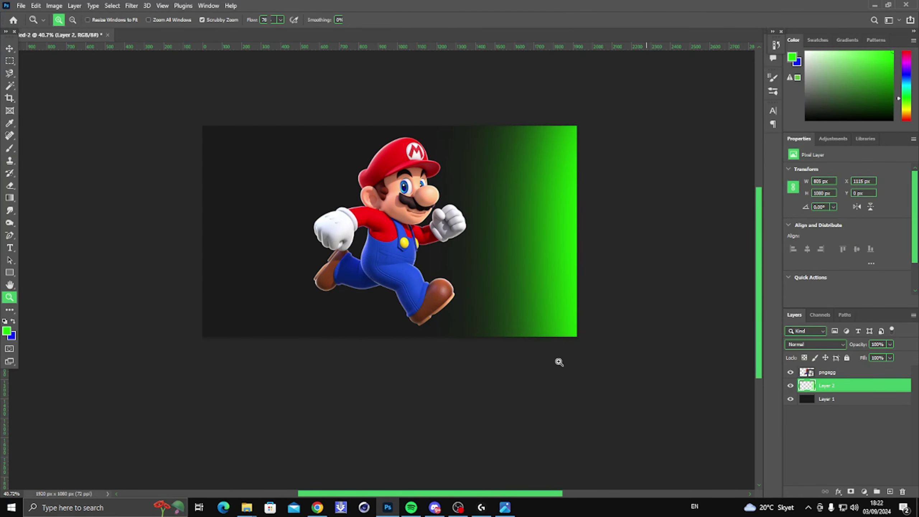
# Step: Paint a soft blue glow along the canvas's left edge on Layer 2 with the large brush
pyautogui.press('x')
pyautogui.click(10, 148)
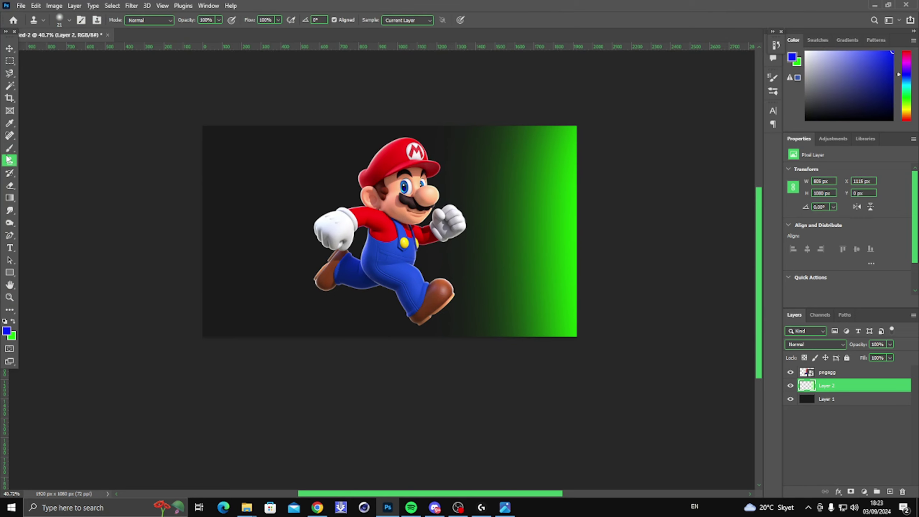
pyautogui.moveTo(158, 61); pyautogui.dragTo(161, 318)
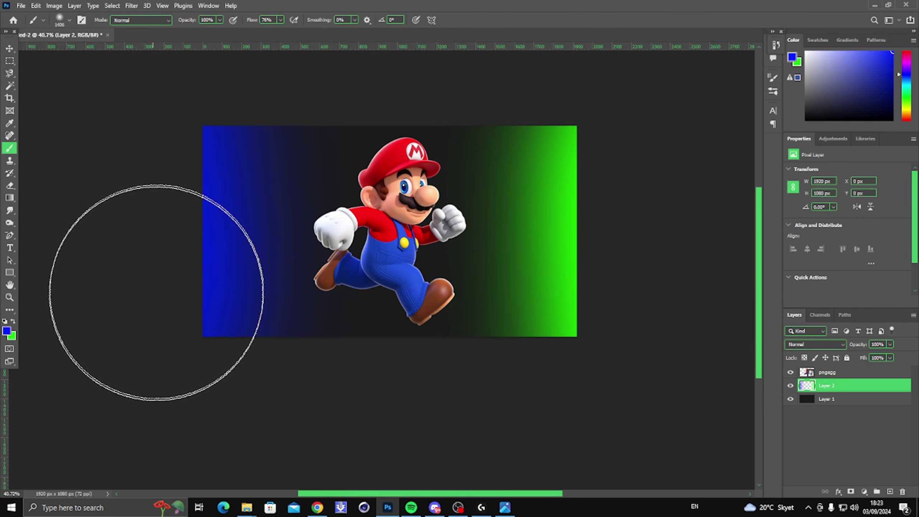
pyautogui.scroll(3, 273, 195)
pyautogui.scroll(-3, 414, 155)
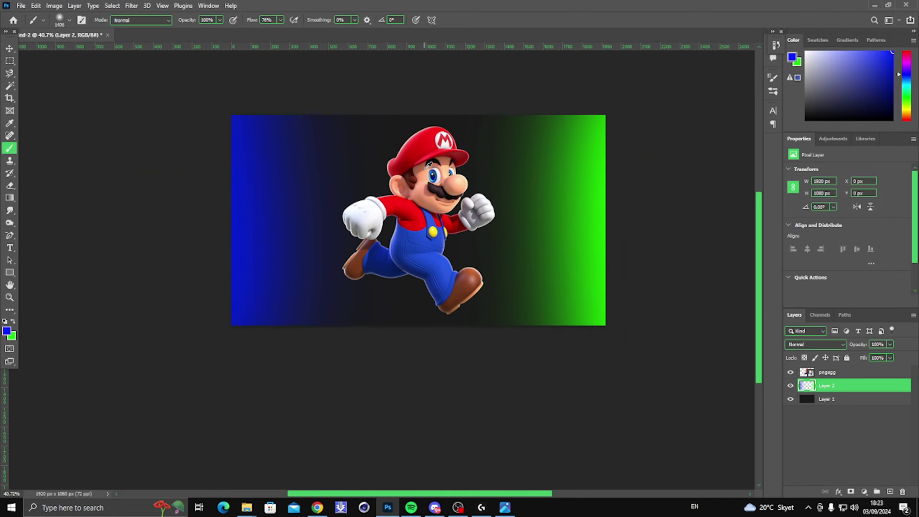
pyautogui.scroll(-3, 453, 237)
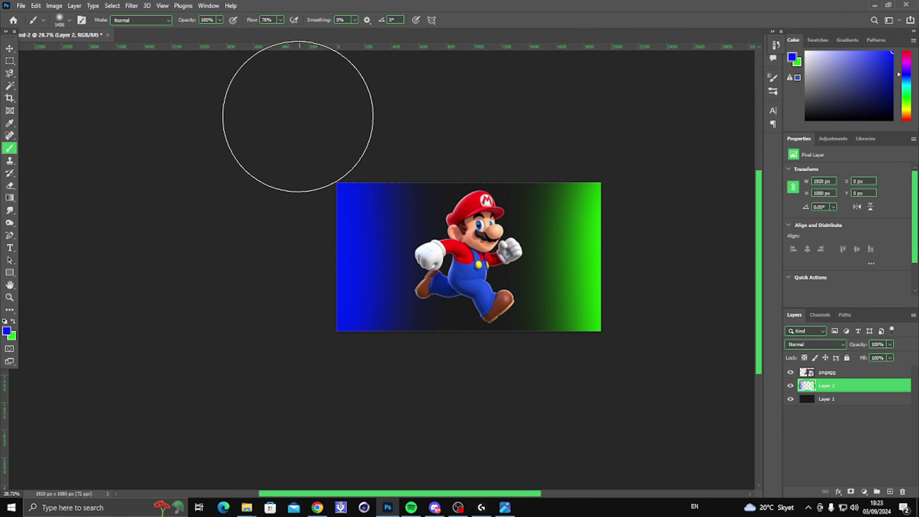
pyautogui.scroll(3, 456, 265)
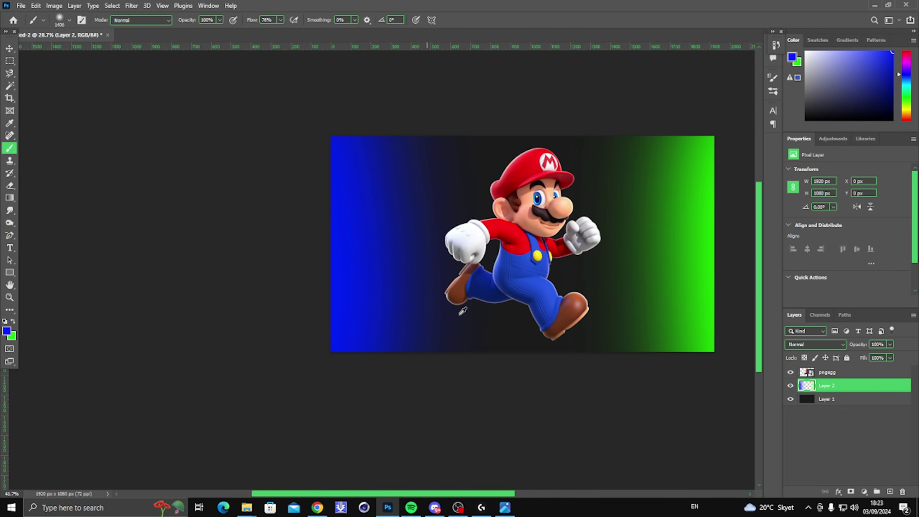
# Step: Fit the canvas to the screen and rename the pngegg layer to Mario
pyautogui.scroll(2, 605, 218)
pyautogui.press('h')
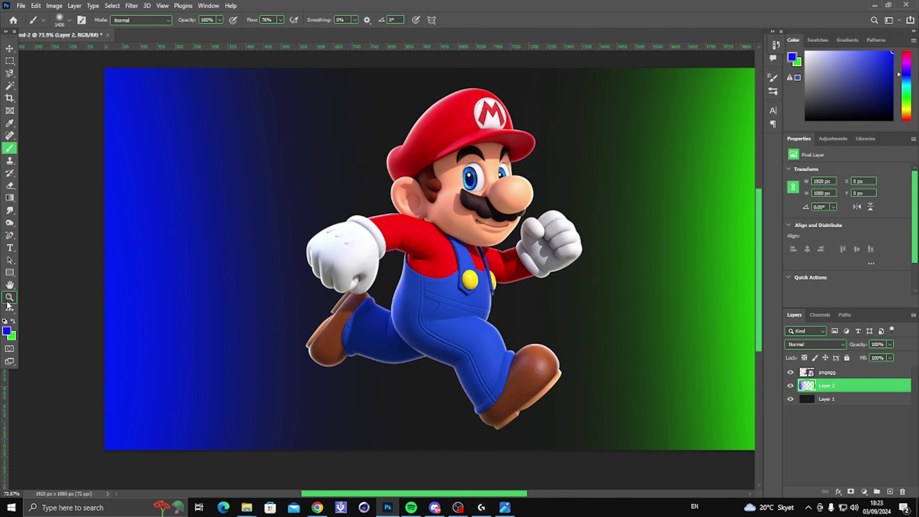
pyautogui.rightClick(442, 283)
pyautogui.click(467, 289)
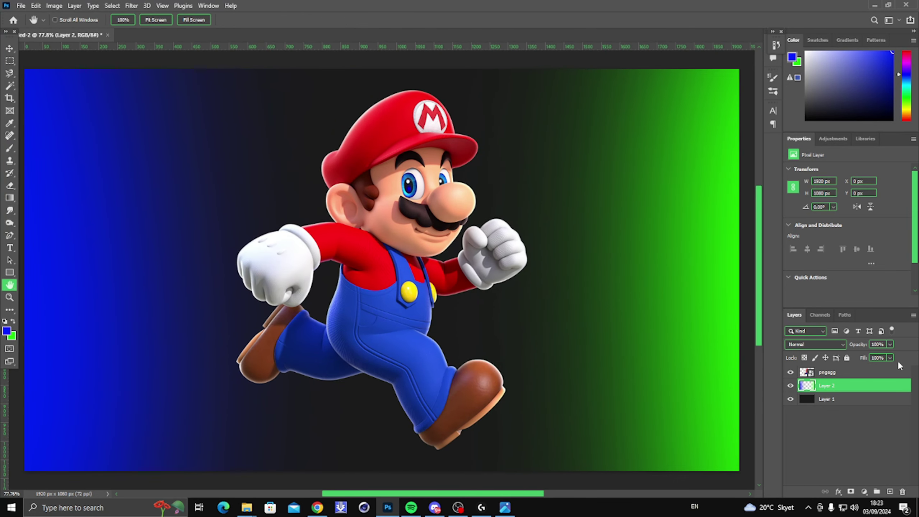
pyautogui.doubleClick(840, 376)
pyautogui.press('Escape')
pyautogui.click(824, 379)
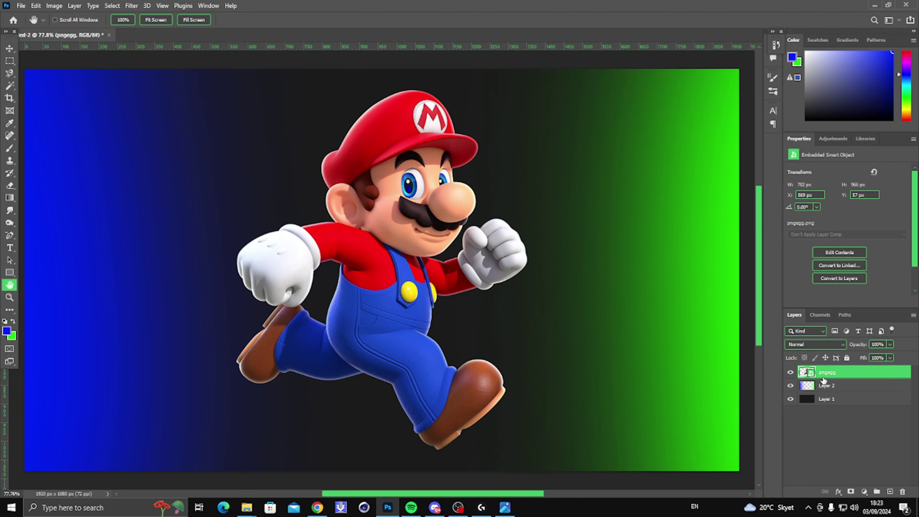
pyautogui.write('Mario')
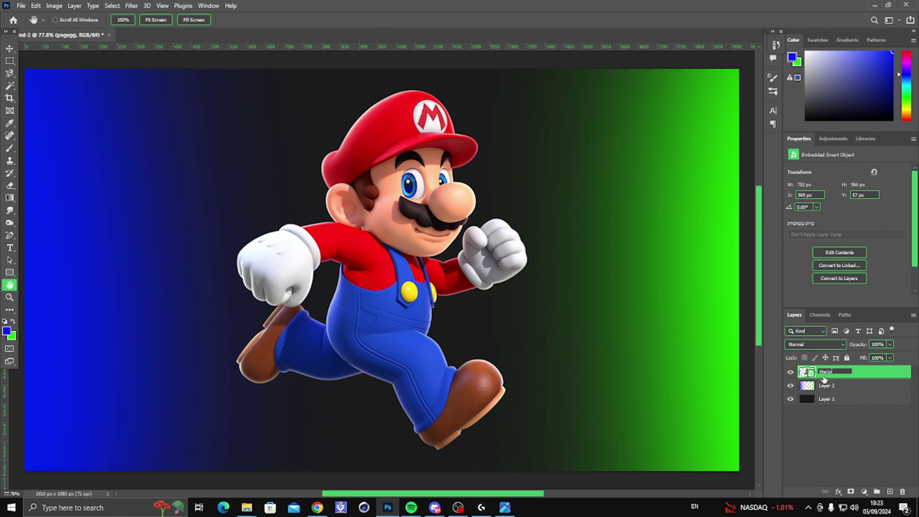
pyautogui.press('Return')
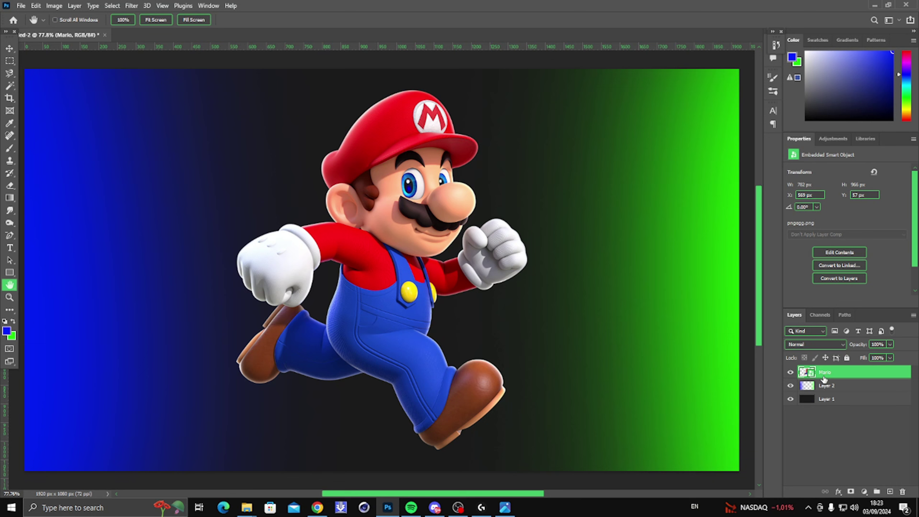
# Step: Add a Hue/Saturation adjustment layer above the Mario layer and set its hue to +73
pyautogui.click(865, 492)
pyautogui.click(868, 399)
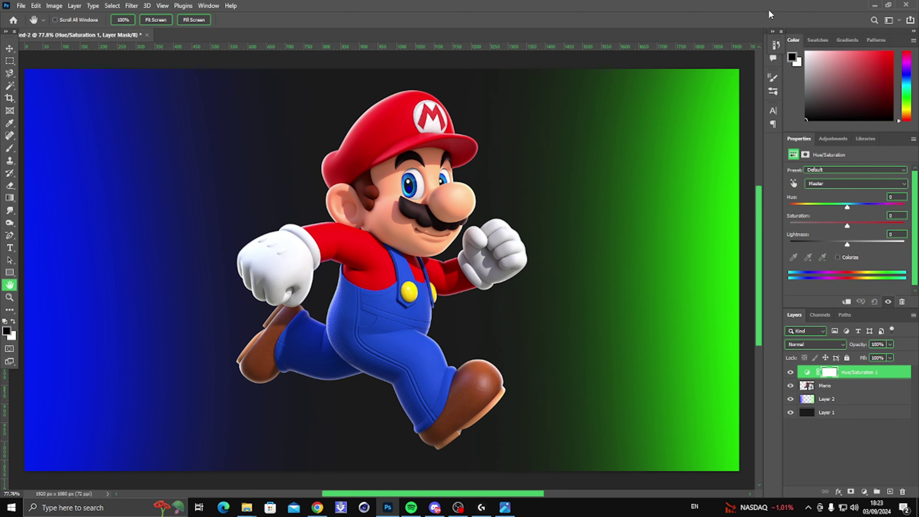
pyautogui.moveTo(843, 206); pyautogui.dragTo(880, 209)
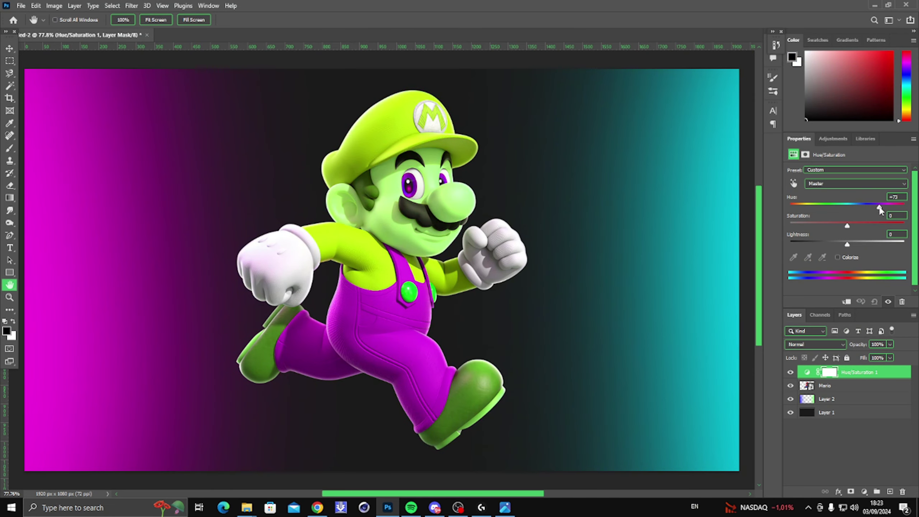
# Step: Clip the Hue/Saturation adjustment to the Mario layer and colorize it green with hue 116 and saturation 48
pyautogui.keyDown('alt'); pyautogui.click(856, 377); pyautogui.keyUp('alt')
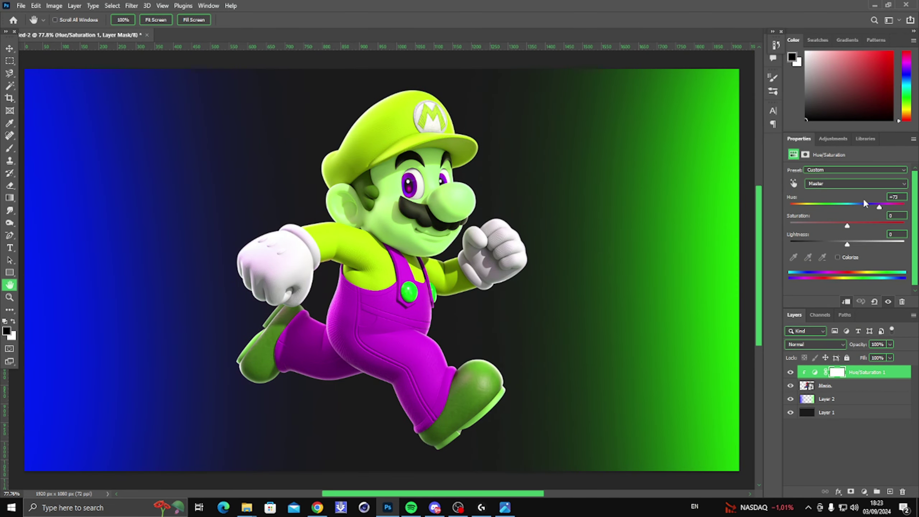
pyautogui.moveTo(879, 209); pyautogui.dragTo(842, 225)
pyautogui.click(838, 257)
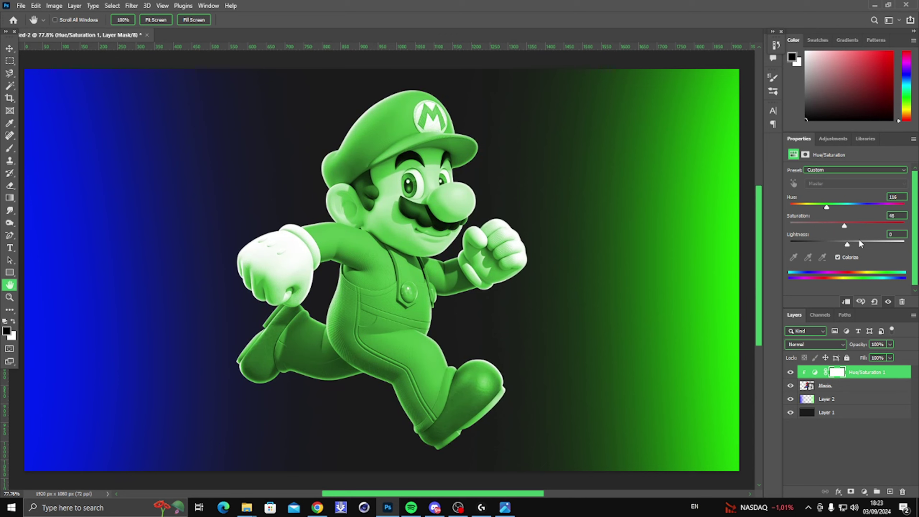
# Step: Set the Hue/Saturation lightness to +11 and invert the adjustment's layer mask to hide the green
pyautogui.moveTo(847, 246); pyautogui.dragTo(855, 246)
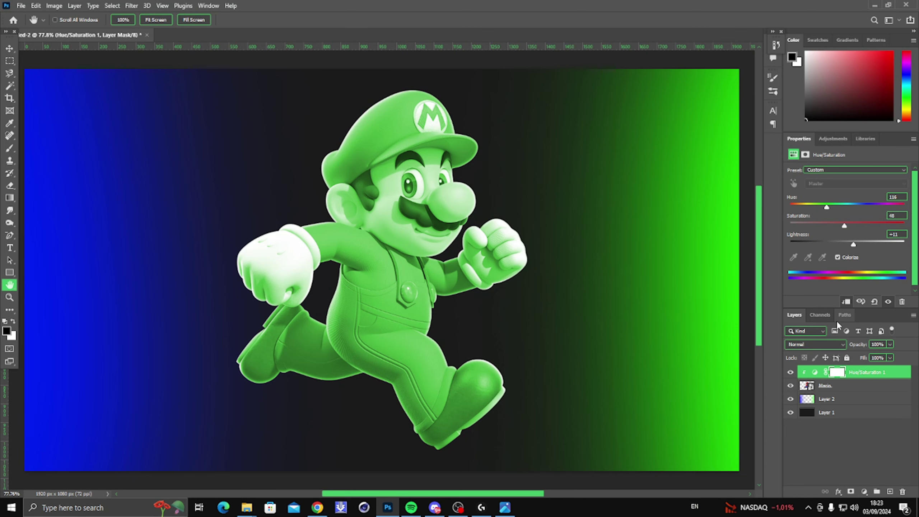
pyautogui.hotkey('ctrl', 'i')
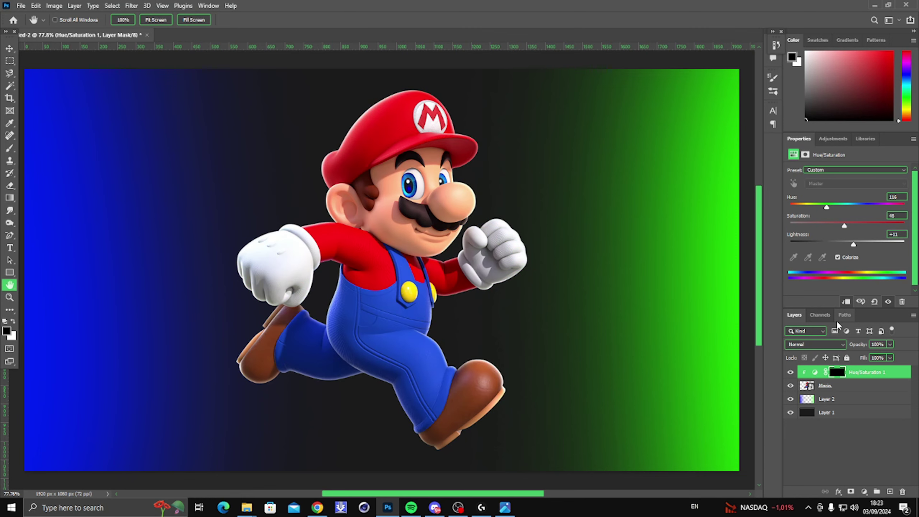
# Step: Switch to the Eraser tool, make a test dab on the mask over the raised glove and undo it
pyautogui.click(9, 148)
pyautogui.click(9, 185)
pyautogui.click(525, 254)
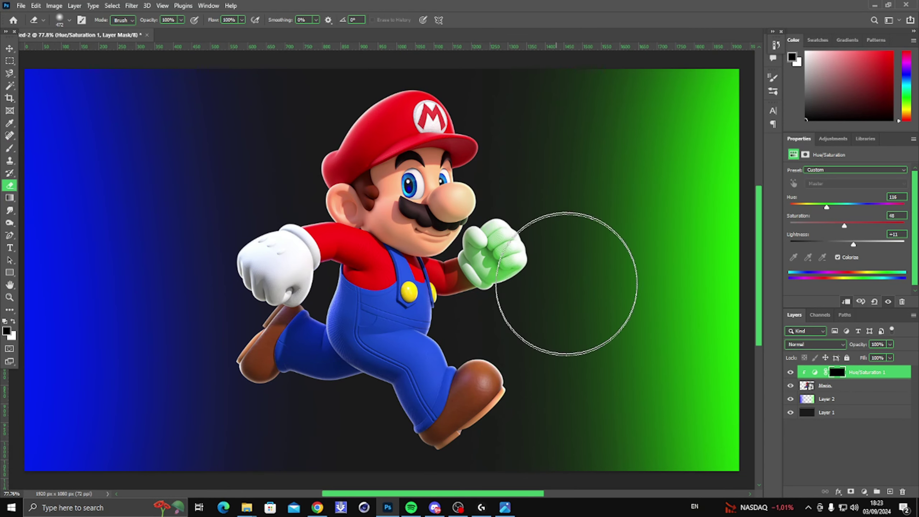
pyautogui.hotkey('ctrl', 'z')
pyautogui.rightClick(10, 184)
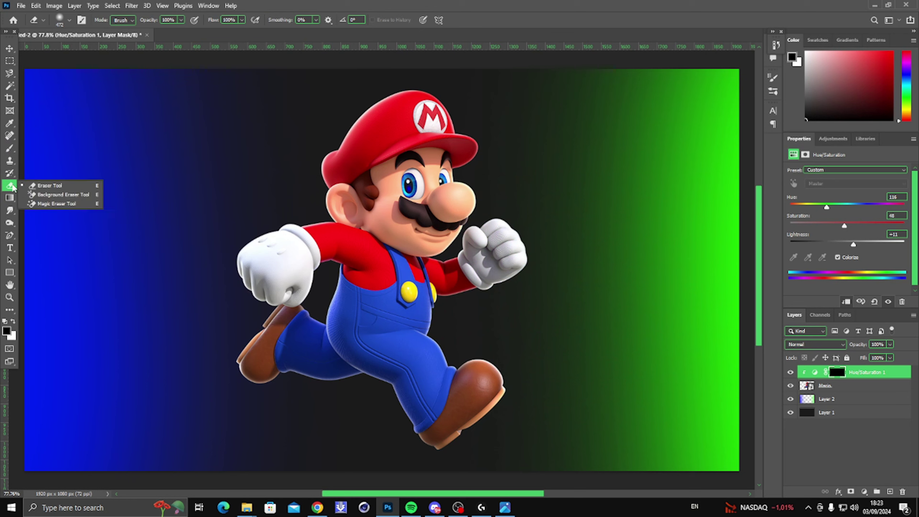
pyautogui.click(33, 186)
# Step: Try to reveal the green on the raised glove with the eraser flow at 21%
pyautogui.click(70, 21)
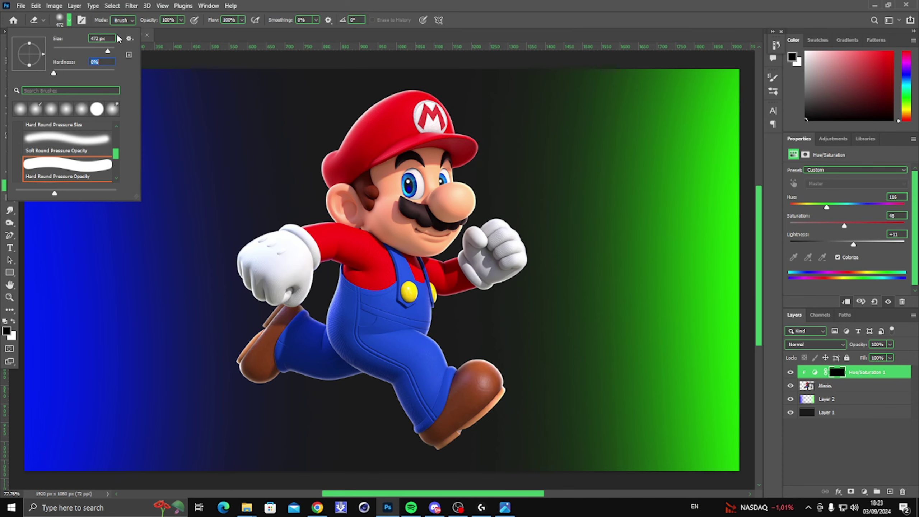
pyautogui.click(241, 22)
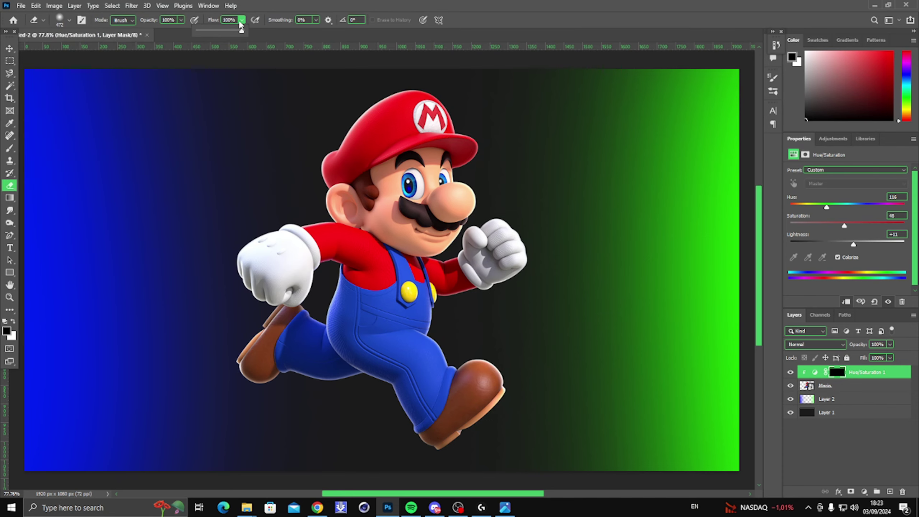
pyautogui.press('Return')
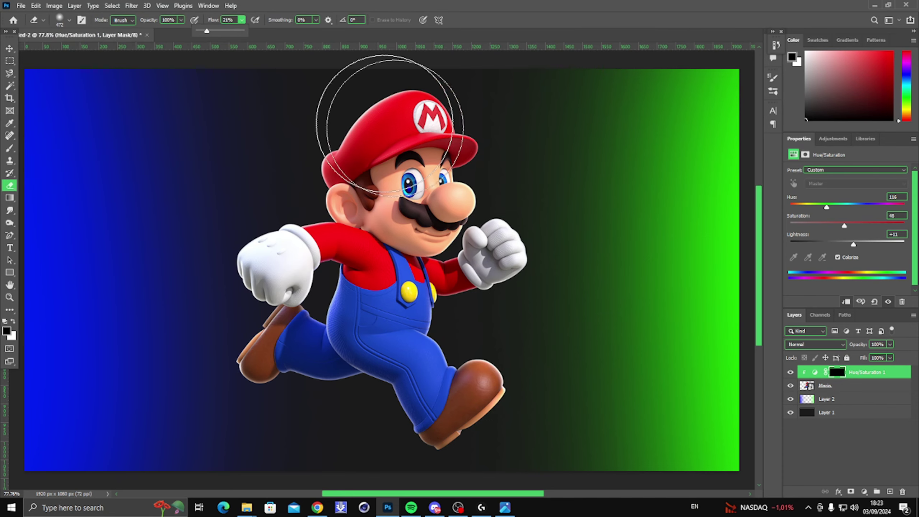
pyautogui.scroll(-2, 602, 239)
pyautogui.moveTo(536, 254); pyautogui.dragTo(506, 326)
pyautogui.hotkey('ctrl', 'z')
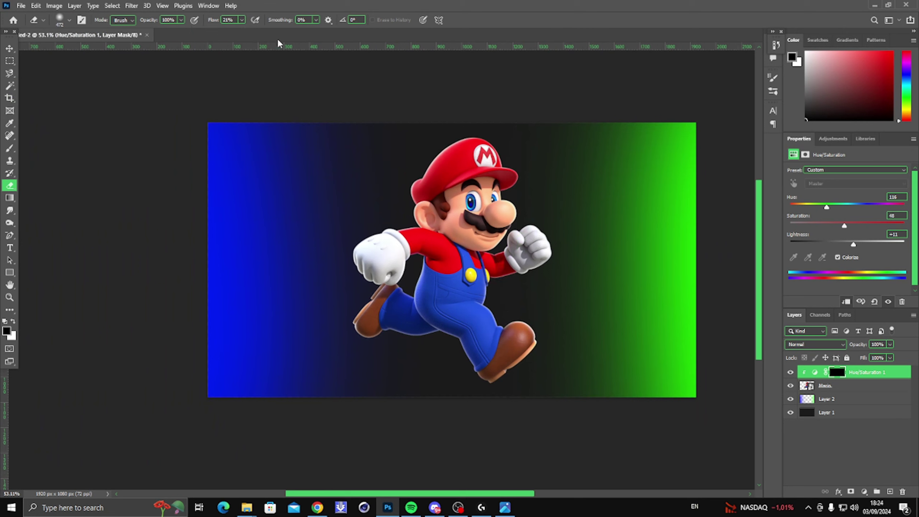
# Step: Set the eraser flow to 13% and softly reveal the green on the raised glove's fingers
pyautogui.click(241, 21)
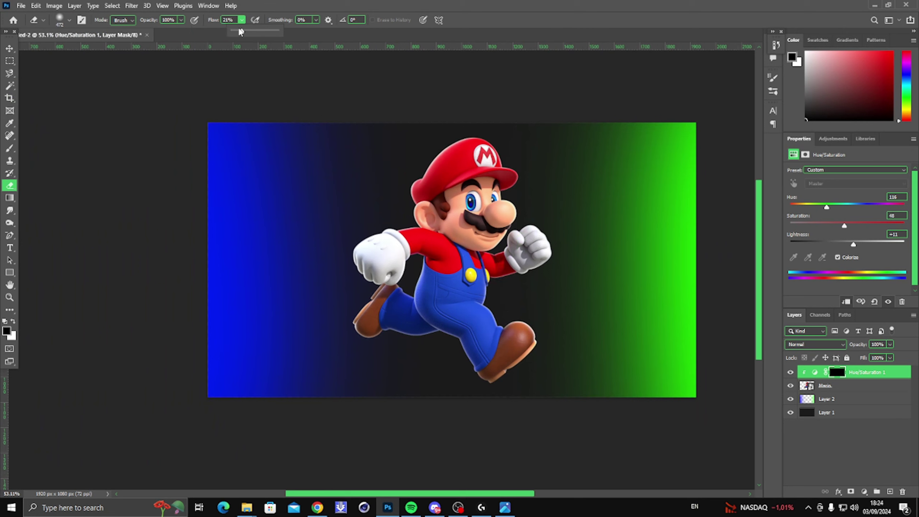
pyautogui.moveTo(240, 33); pyautogui.dragTo(239, 33)
pyautogui.press('Return')
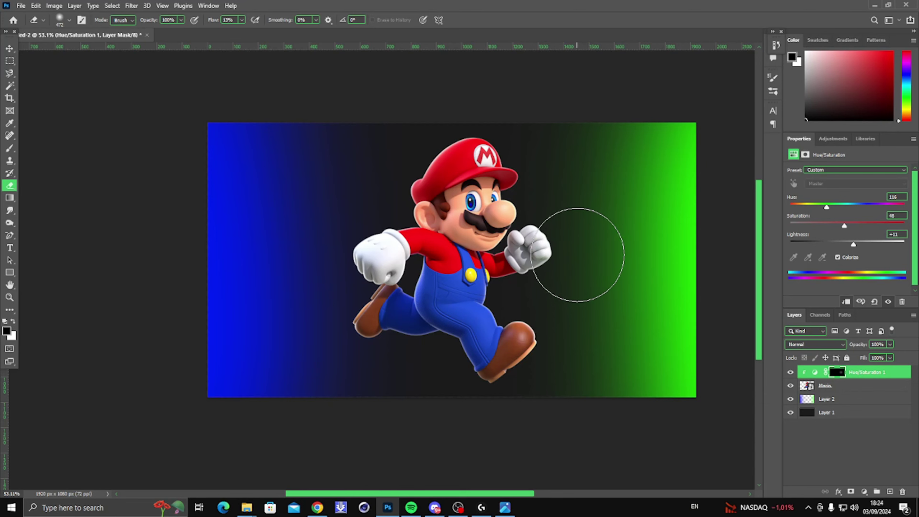
pyautogui.scroll(5, 582, 188)
pyautogui.moveTo(549, 328); pyautogui.dragTo(536, 297)
pyautogui.scroll(3, 504, 221)
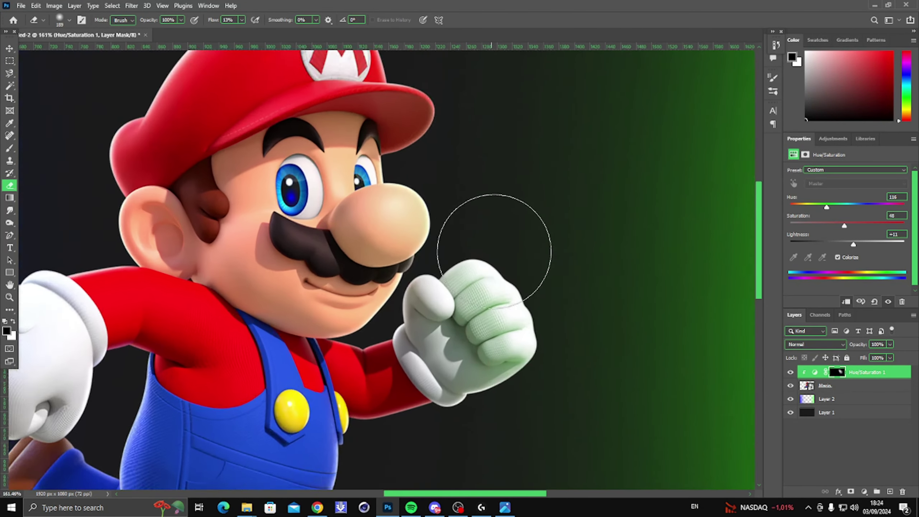
pyautogui.scroll(-4, 513, 250)
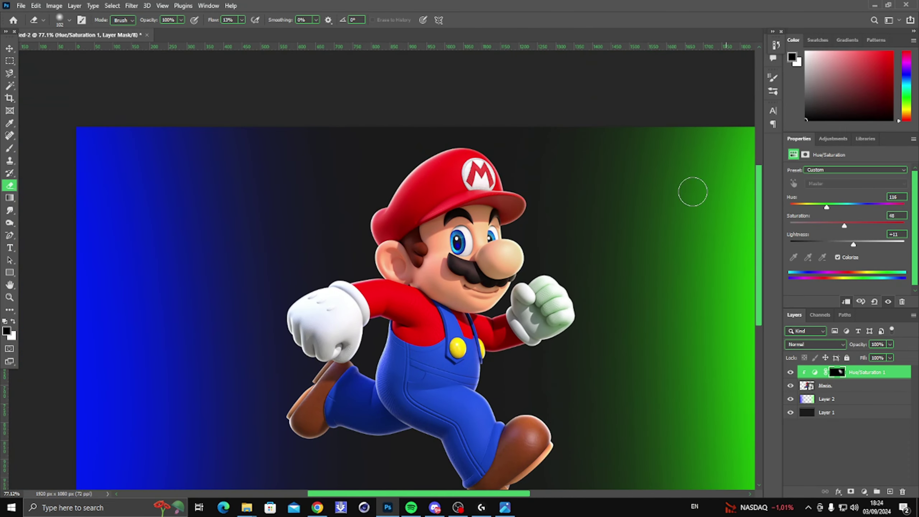
pyautogui.scroll(-3, 724, 275)
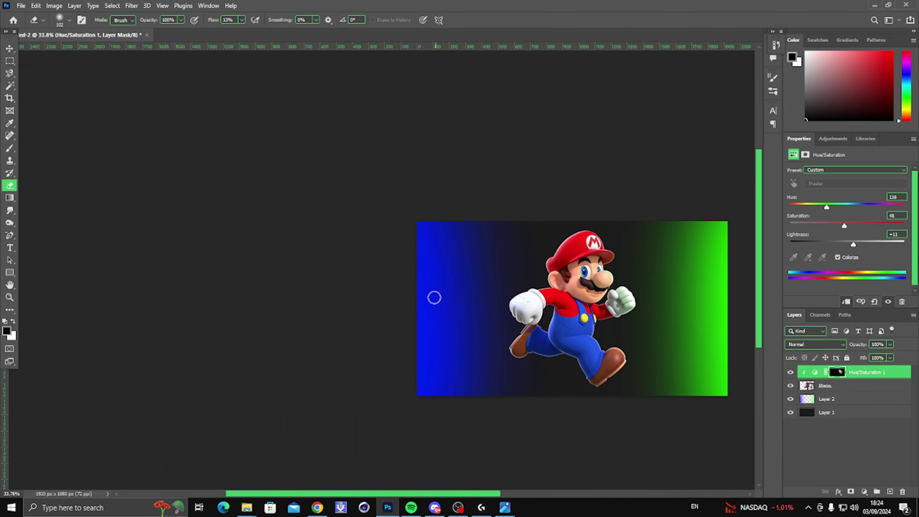
pyautogui.scroll(-2, 722, 309)
pyautogui.click(866, 398)
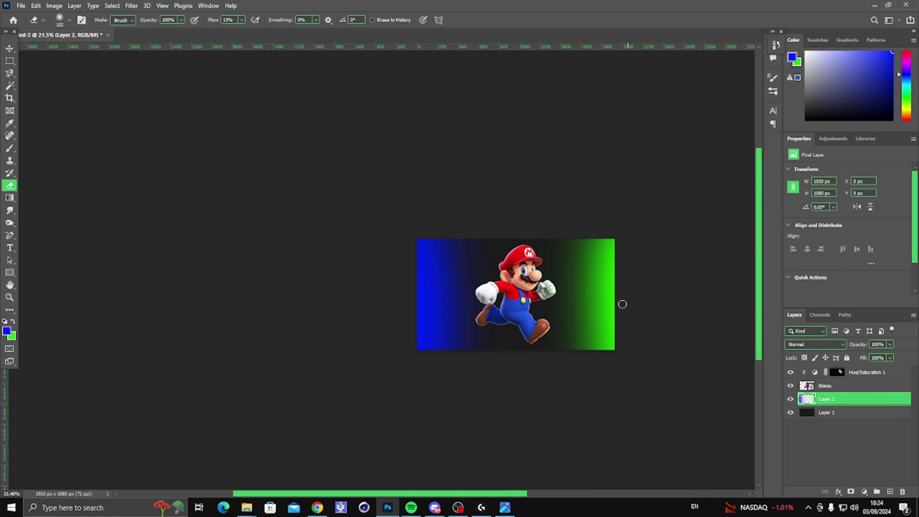
# Step: Reselect the Hue/Saturation mask and reveal the green along the raised glove's lower edge and cuff
pyautogui.scroll(5, 532, 304)
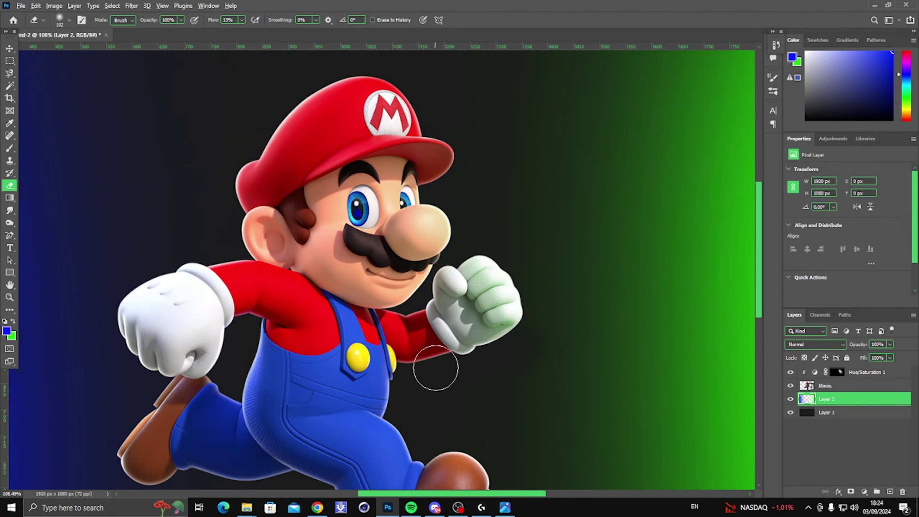
pyautogui.scroll(2, 434, 373)
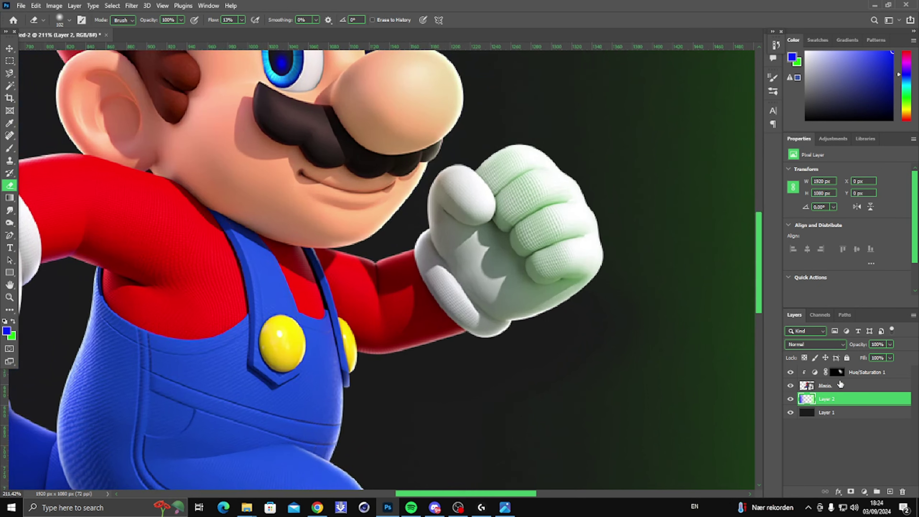
pyautogui.click(837, 372)
pyautogui.click(802, 404)
pyautogui.click(837, 372)
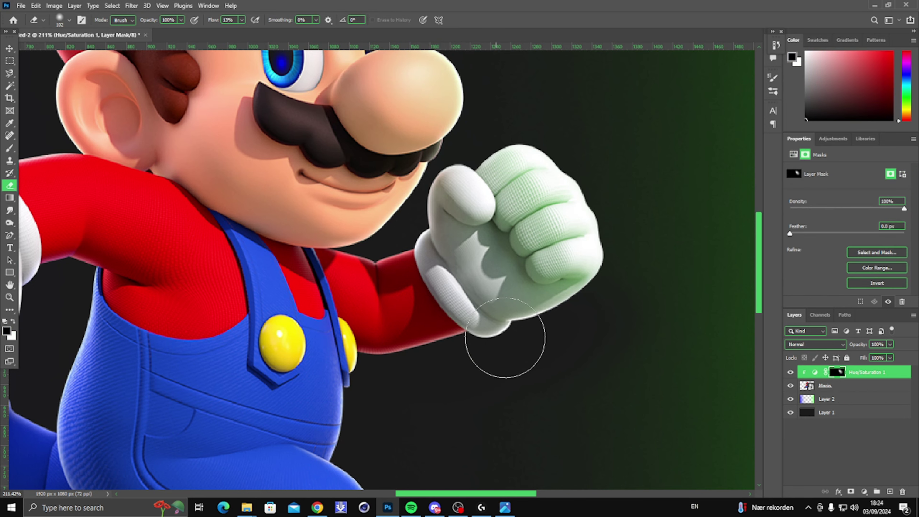
pyautogui.moveTo(505, 338); pyautogui.dragTo(492, 360)
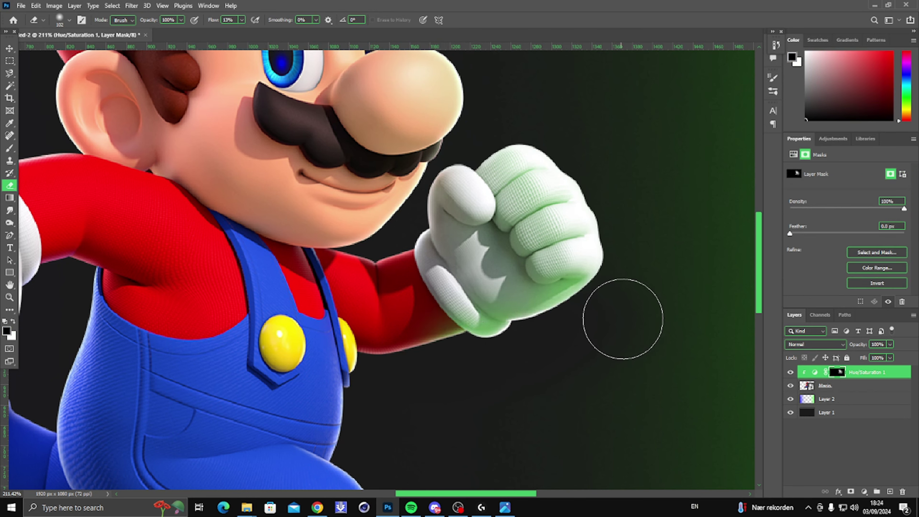
# Step: Reveal the green on the raised glove's thumb, the moustache tip and the jaw edge, using a smaller eraser
pyautogui.scroll(5, 479, 151)
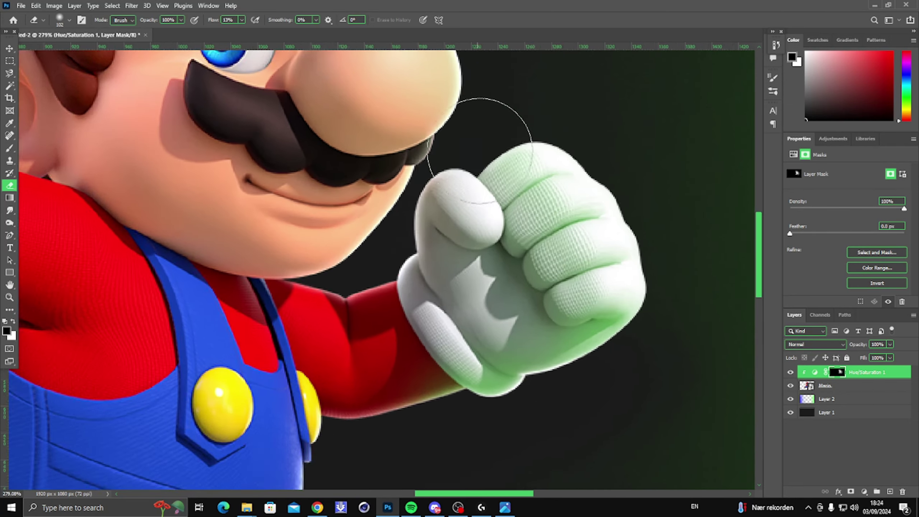
pyautogui.moveTo(505, 151)
pyautogui.mouseDown()
pyautogui.moveTo(487, 163)
pyautogui.moveTo(447, 159)
pyautogui.mouseUp()
pyautogui.scroll(2, 421, 179)
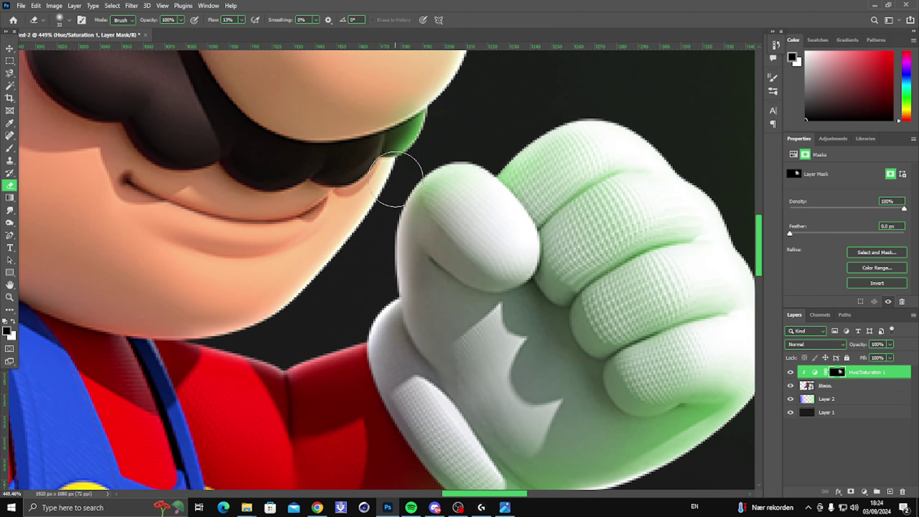
pyautogui.moveTo(357, 241); pyautogui.dragTo(356, 236)
# Step: Extend the green rim light along the underside of the chin and onto the outer edge of the nose
pyautogui.scroll(-2, 318, 289)
pyautogui.scroll(-3, 302, 296)
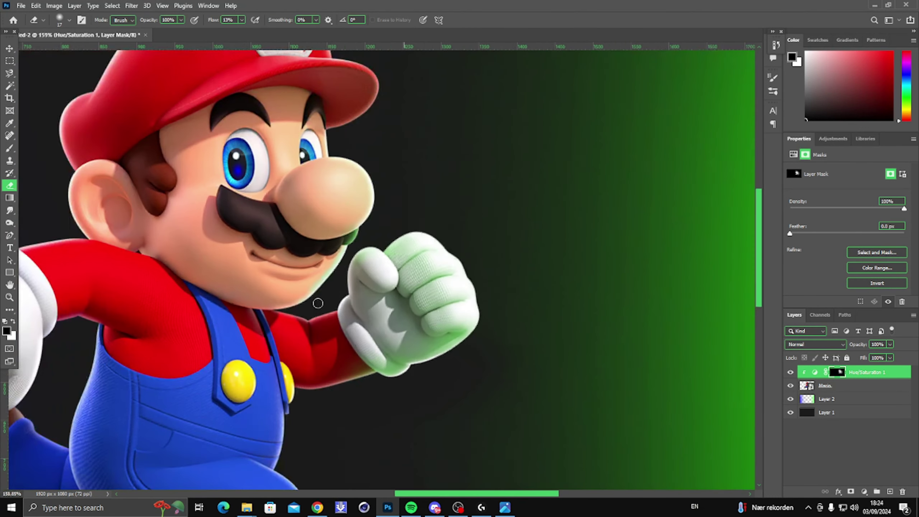
pyautogui.moveTo(325, 296); pyautogui.dragTo(308, 299)
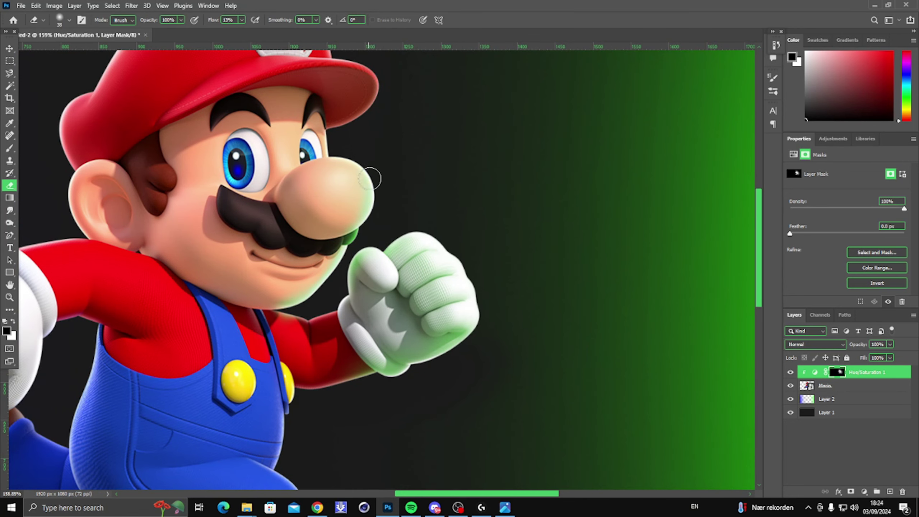
# Step: Enlarge the eraser and reveal the green along the front of the cap and its brim
pyautogui.scroll(-2, 361, 171)
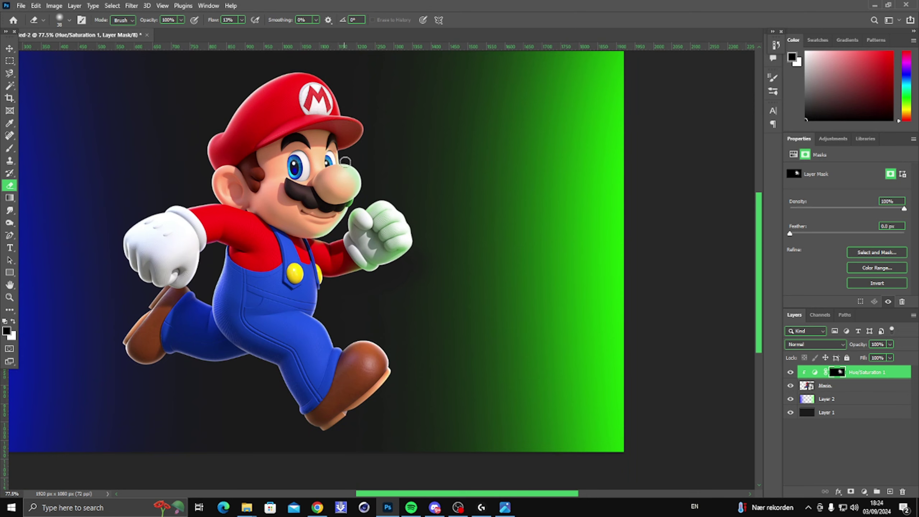
pyautogui.press(']')
pyautogui.press(']')
pyautogui.press(']')
pyautogui.press(']')
pyautogui.press(']')
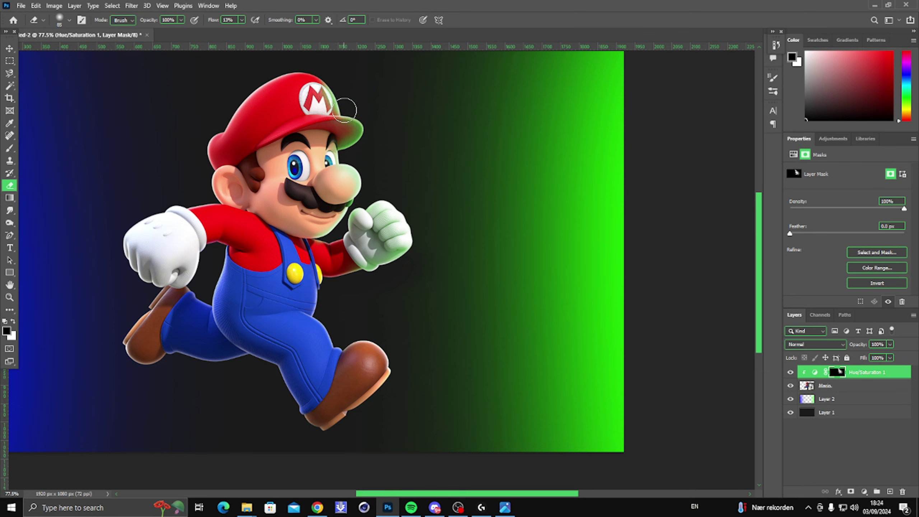
pyautogui.scroll(-3, 365, 119)
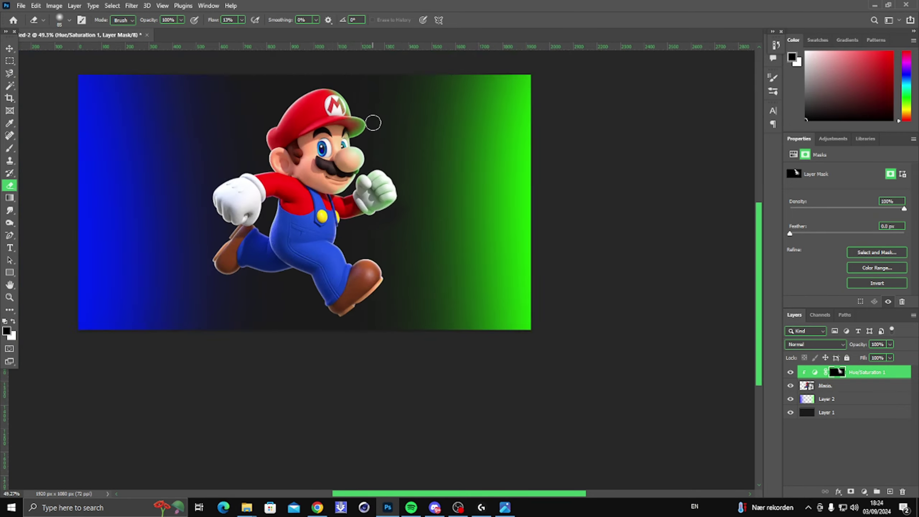
# Step: Enlarge the eraser to 100 px and reveal the green along the forearm, overalls, front leg and front shoe
pyautogui.scroll(5, 332, 221)
pyautogui.press(']')
pyautogui.press(']')
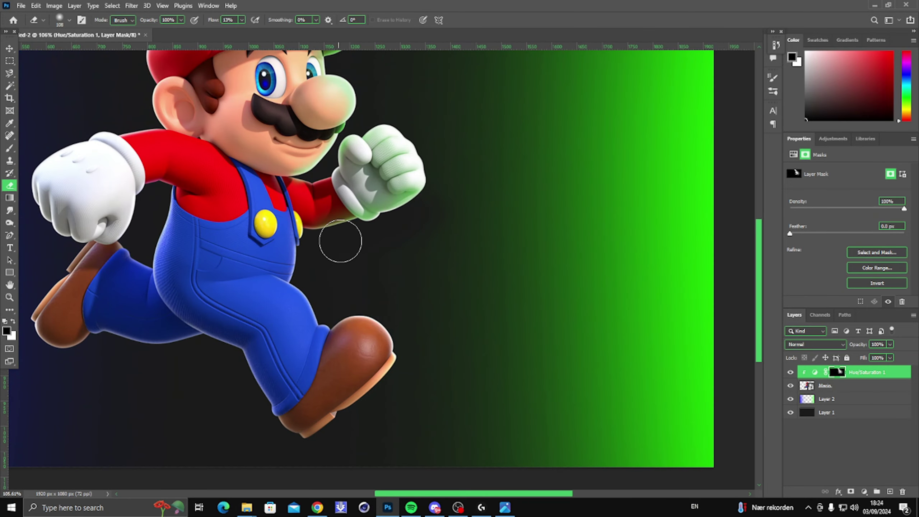
pyautogui.moveTo(340, 240)
pyautogui.mouseDown()
pyautogui.moveTo(305, 247)
pyautogui.moveTo(308, 288)
pyautogui.moveTo(343, 314)
pyautogui.moveTo(332, 318)
pyautogui.moveTo(407, 310)
pyautogui.mouseUp()
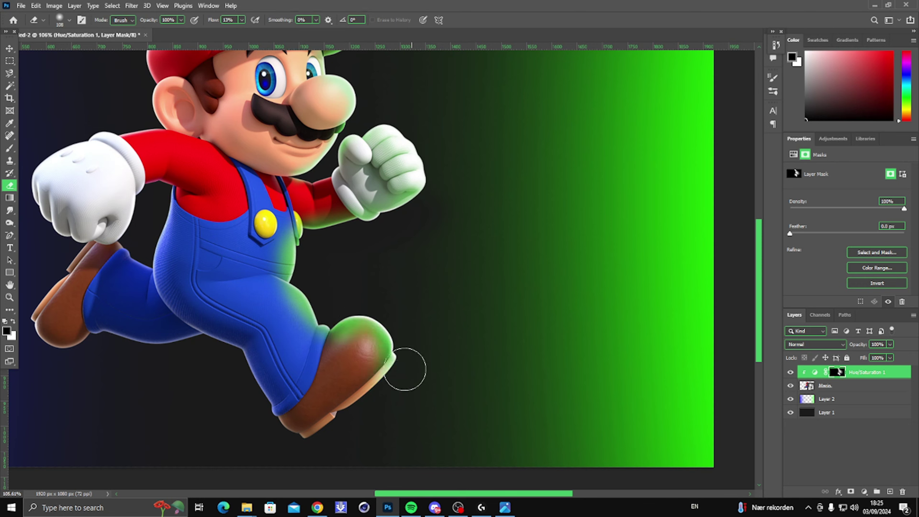
# Step: Lower the Hue/Saturation adjustment layer's opacity to 84%
pyautogui.scroll(-10, 418, 378)
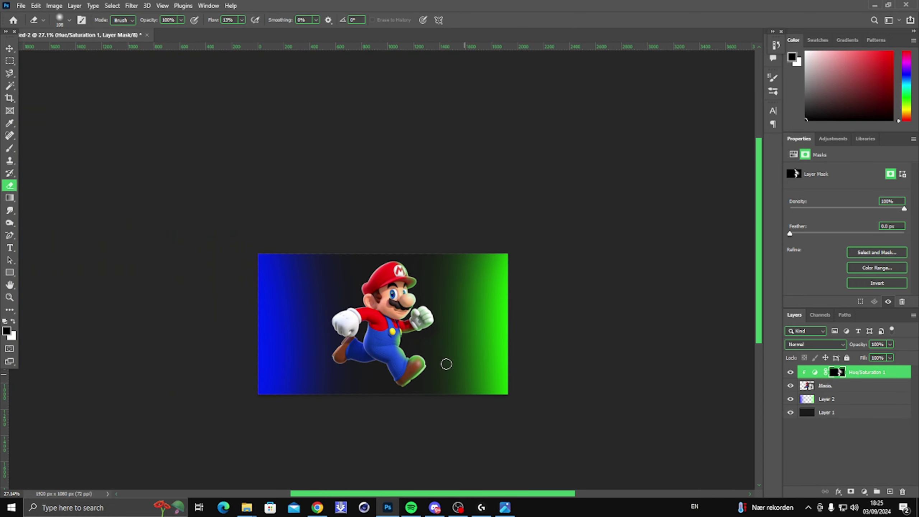
pyautogui.scroll(5, 446, 364)
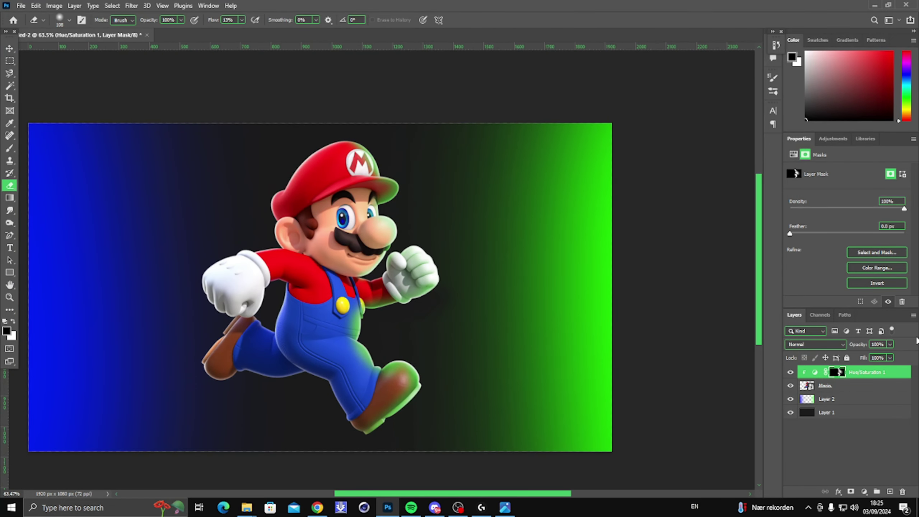
pyautogui.moveTo(869, 355); pyautogui.dragTo(876, 356)
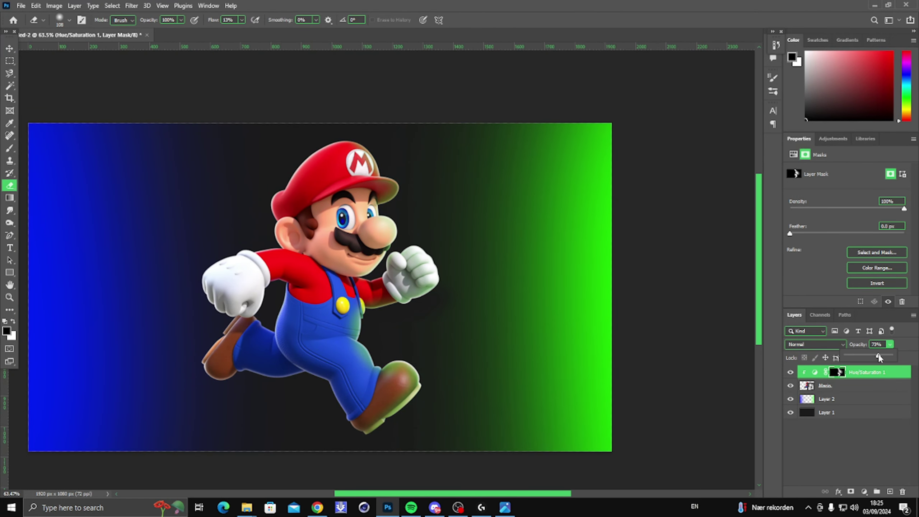
# Step: Examine the green rim light on the character from close up and at full-canvas view
pyautogui.scroll(3, 390, 322)
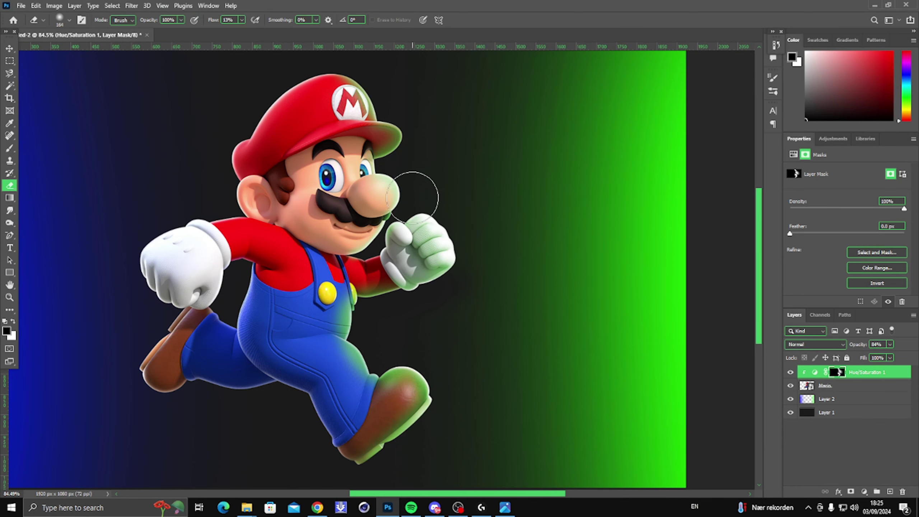
pyautogui.scroll(-4, 581, 286)
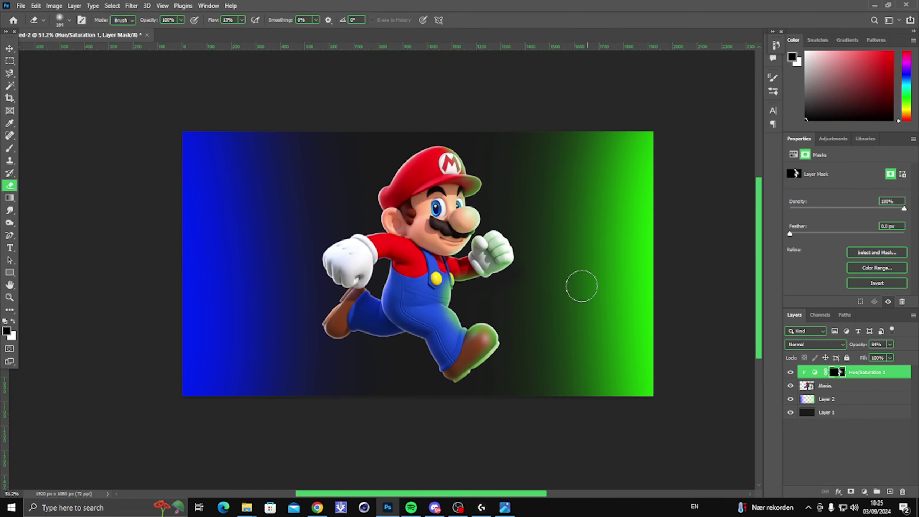
pyautogui.scroll(3, 507, 322)
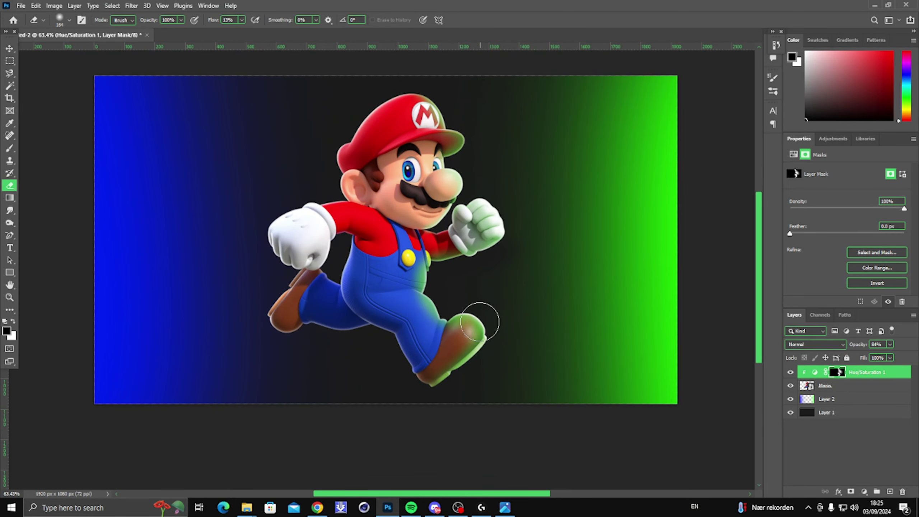
pyautogui.scroll(-3, 553, 286)
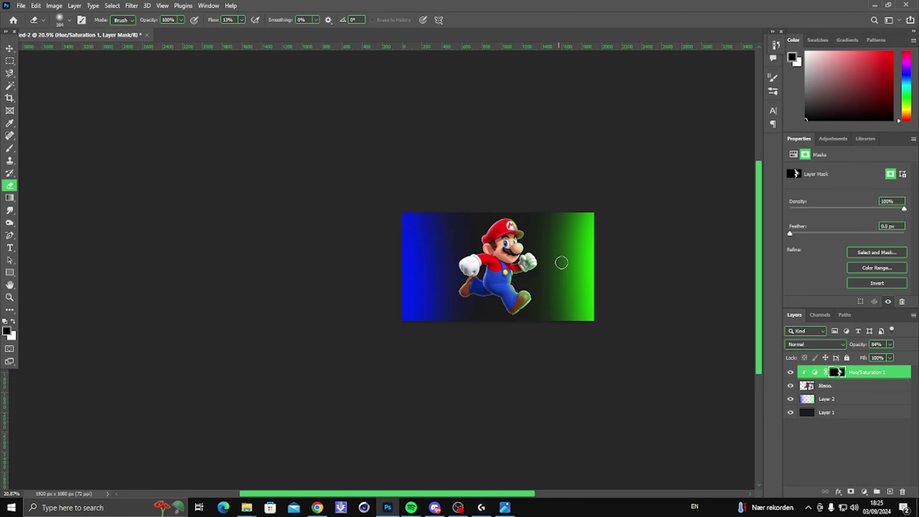
pyautogui.scroll(3, 559, 254)
pyautogui.scroll(-2, 525, 250)
pyautogui.scroll(2, 510, 251)
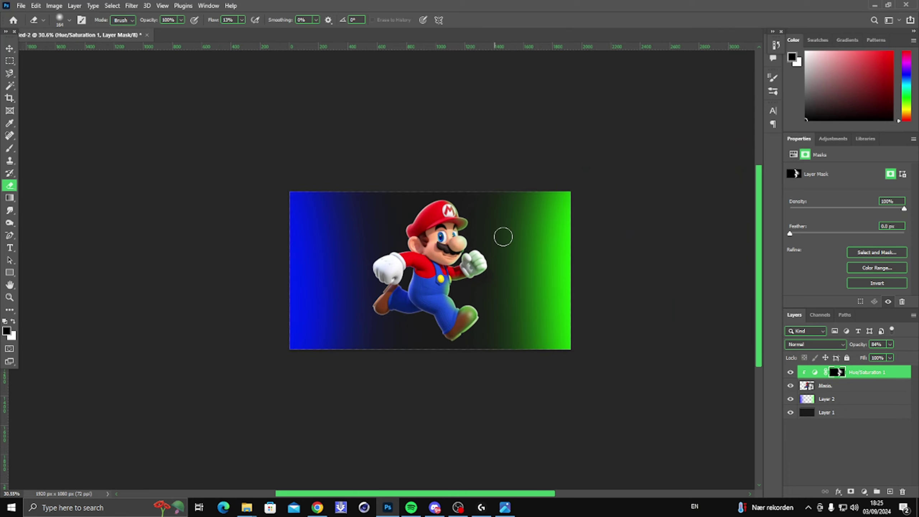
pyautogui.scroll(3, 441, 268)
pyautogui.scroll(-3, 491, 294)
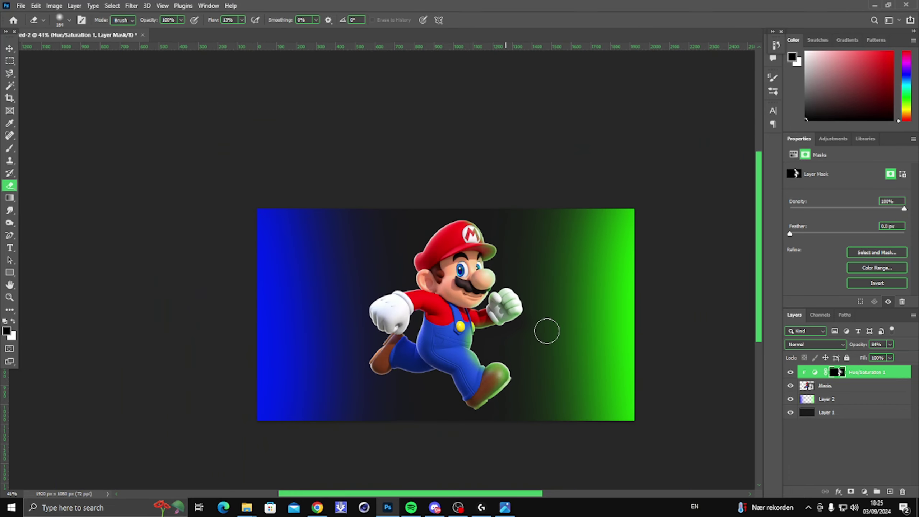
pyautogui.scroll(-2, 651, 315)
pyautogui.scroll(5, 570, 310)
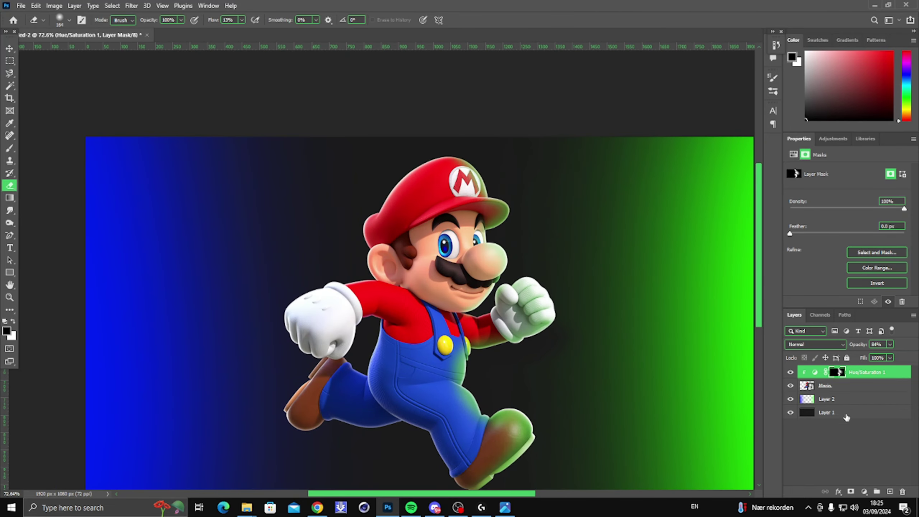
pyautogui.click(843, 389)
pyautogui.click(864, 491)
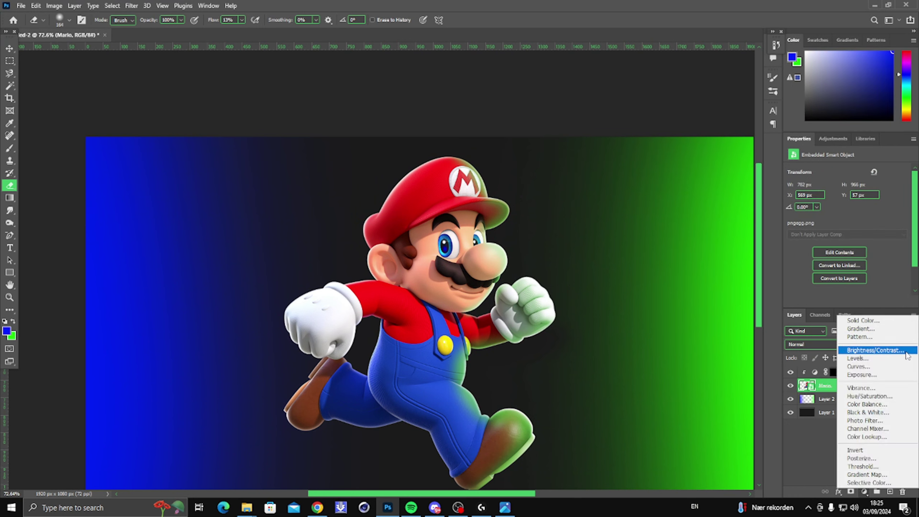
pyautogui.click(890, 353)
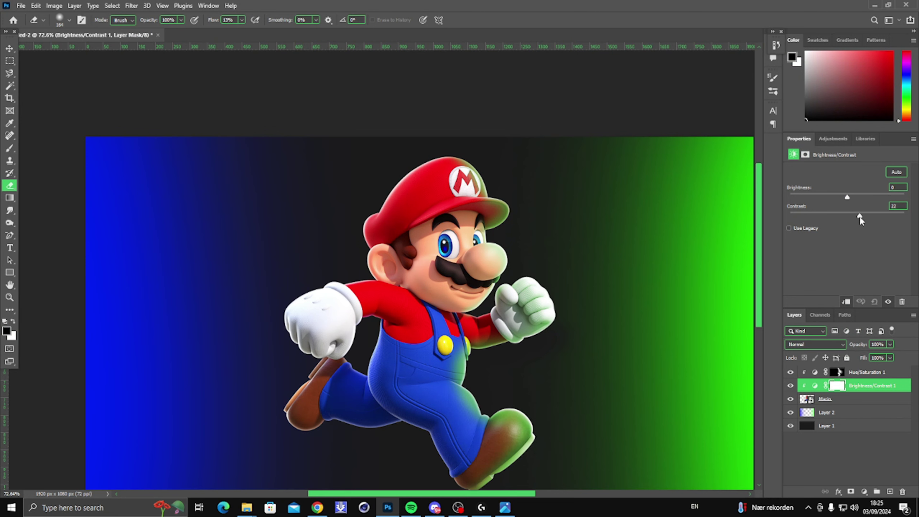
pyautogui.moveTo(853, 218); pyautogui.dragTo(834, 199)
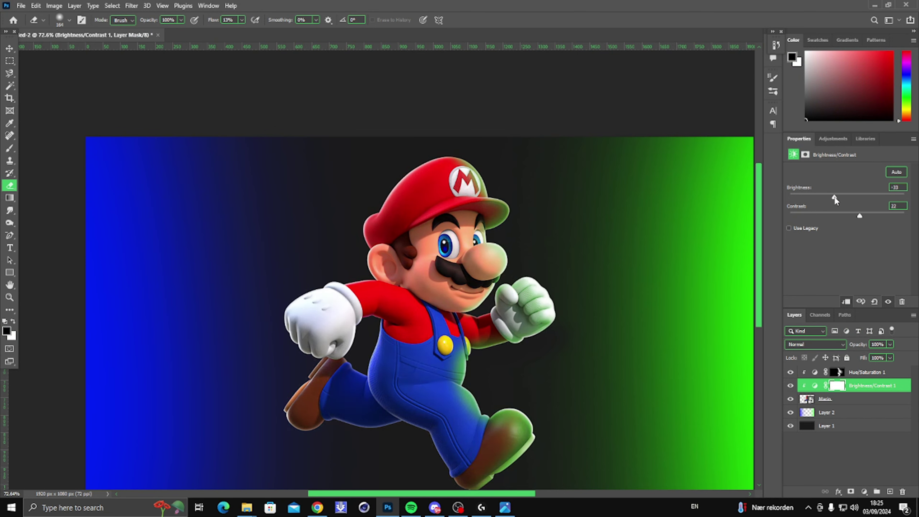
pyautogui.click(854, 392)
pyautogui.press('Delete')
# Step: Add a Brightness/Contrast adjustment clipped to the Mario layer, with brightness -28 and contrast 0
pyautogui.click(864, 491)
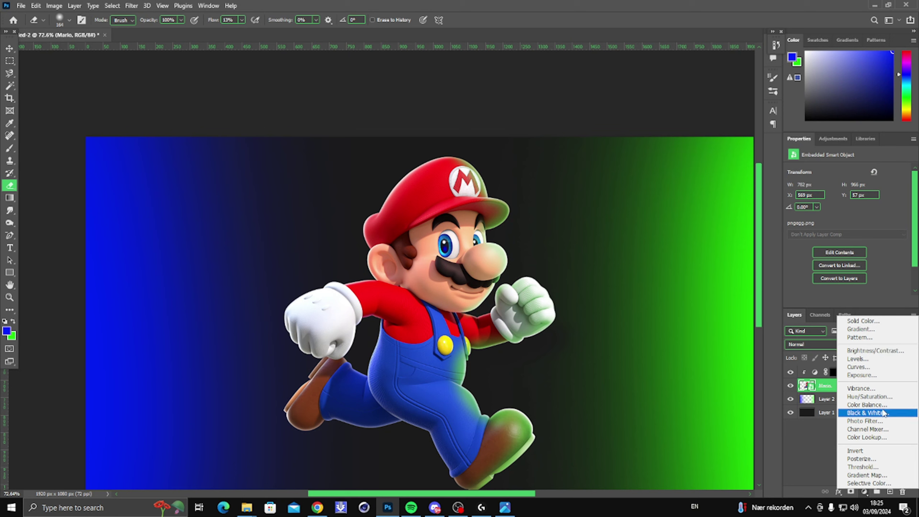
pyautogui.click(877, 351)
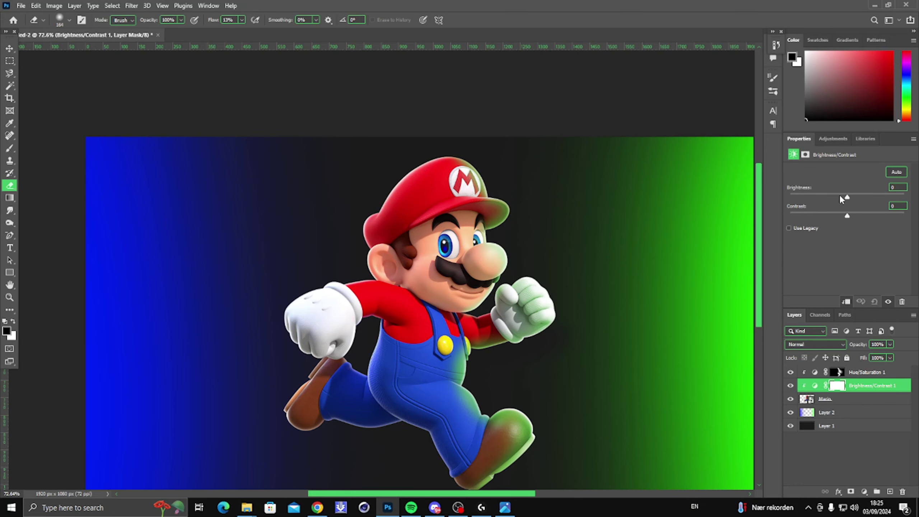
pyautogui.moveTo(840, 197); pyautogui.dragTo(823, 196)
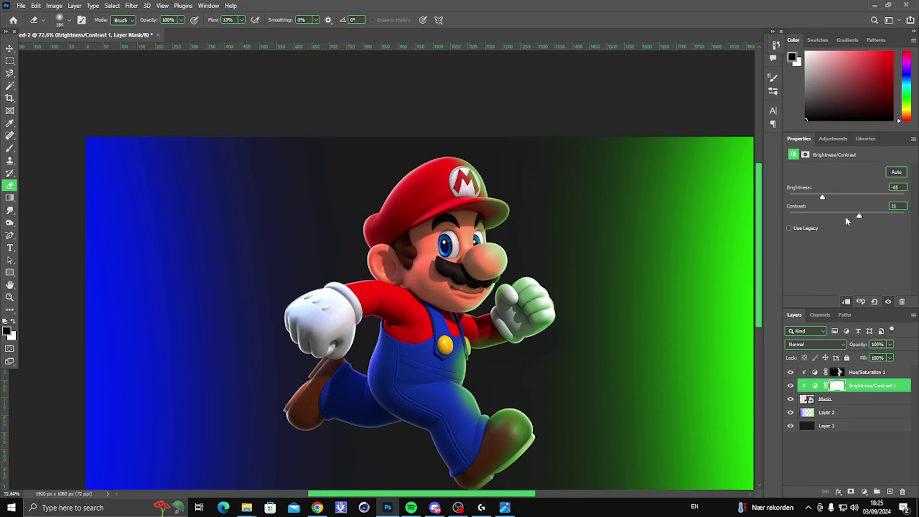
pyautogui.scroll(-3, 660, 270)
pyautogui.scroll(1, 591, 312)
pyautogui.scroll(-2, 718, 309)
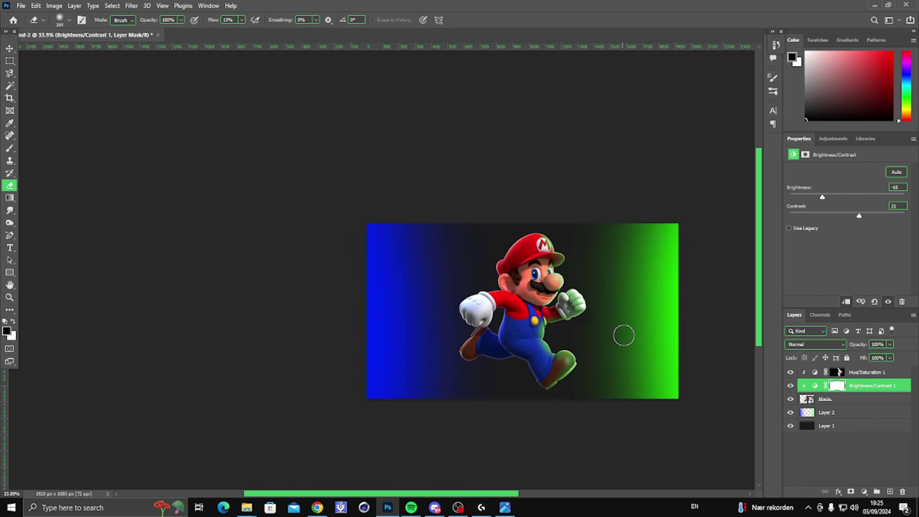
pyautogui.scroll(2, 622, 332)
pyautogui.moveTo(822, 198); pyautogui.dragTo(846, 215)
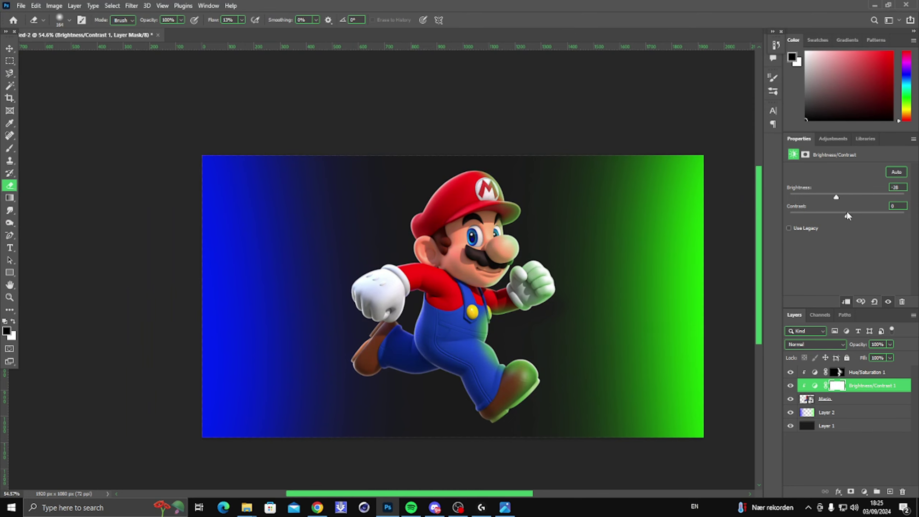
# Step: On the Hue/Saturation mask, reduce the eraser to 104 px and hide excess green along the overalls and front leg
pyautogui.scroll(-2, 636, 365)
pyautogui.scroll(10, 472, 288)
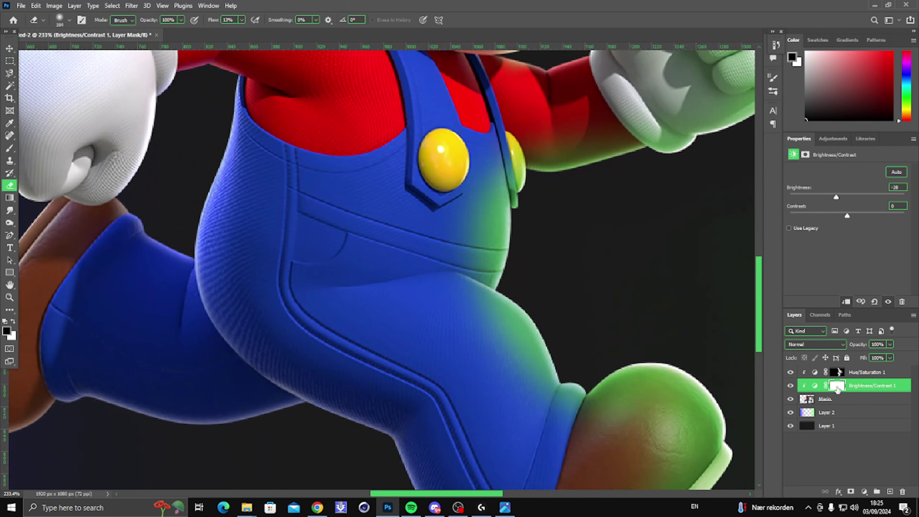
pyautogui.click(837, 372)
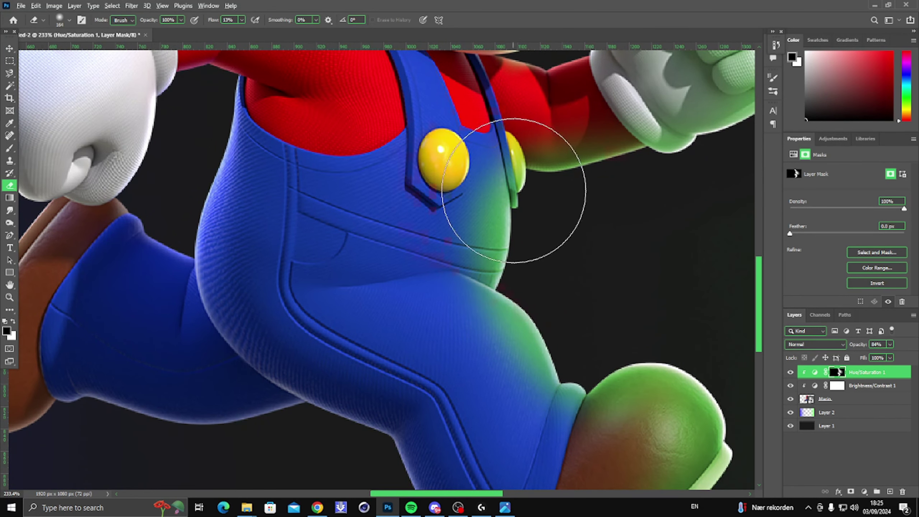
pyautogui.moveTo(513, 187); pyautogui.dragTo(485, 186)
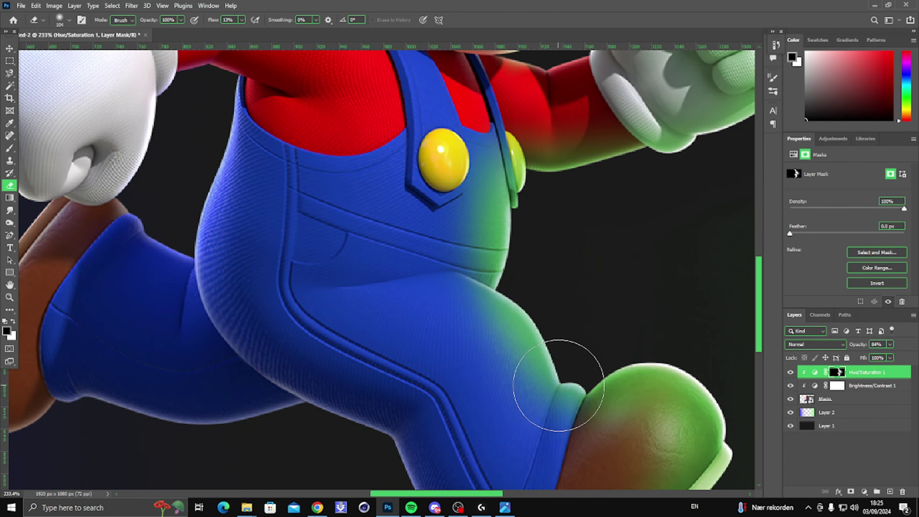
pyautogui.scroll(-5, 578, 389)
pyautogui.press('x')
pyautogui.scroll(3, 686, 322)
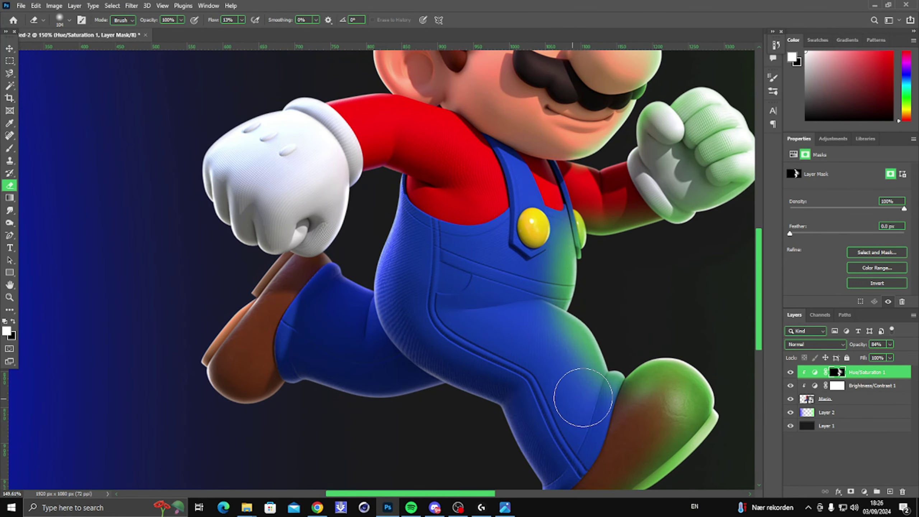
pyautogui.moveTo(580, 386)
pyautogui.mouseDown()
pyautogui.moveTo(527, 303)
pyautogui.moveTo(515, 214)
pyautogui.mouseUp()
pyautogui.scroll(-4, 523, 256)
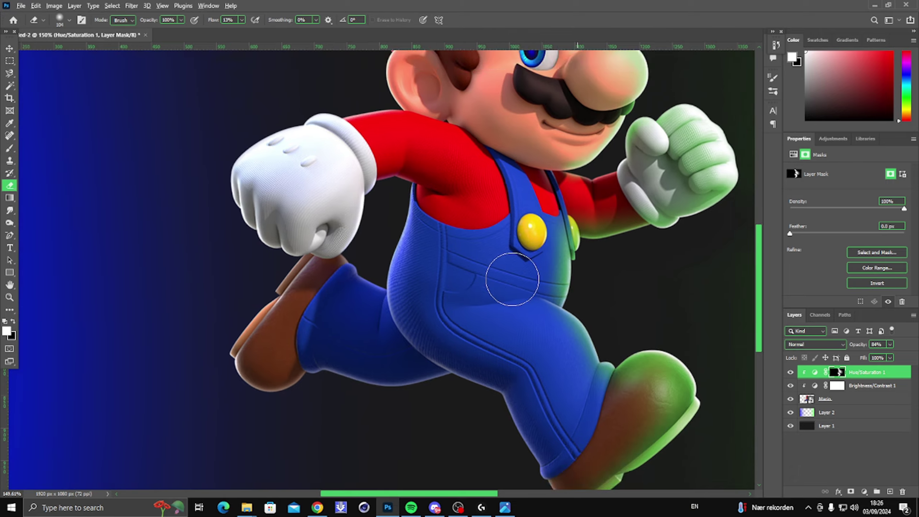
# Step: Set the eraser back to revealing the green on the mask and reduce its size to 30 px
pyautogui.scroll(-1, 522, 320)
pyautogui.press('x')
pyautogui.scroll(5, 565, 321)
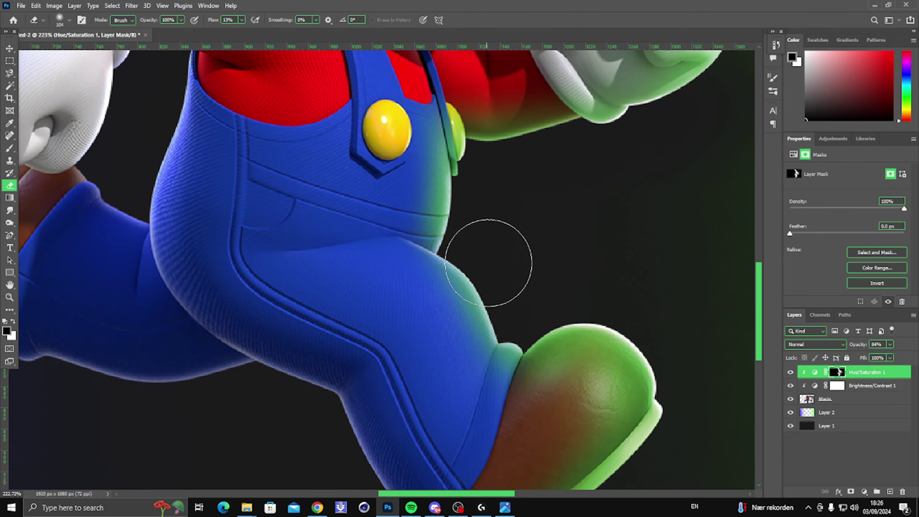
pyautogui.press('[')
pyautogui.press('[')
pyautogui.press('[')
pyautogui.press('[')
pyautogui.press('[')
pyautogui.press('[')
pyautogui.press('[')
pyautogui.scroll(-2, 490, 288)
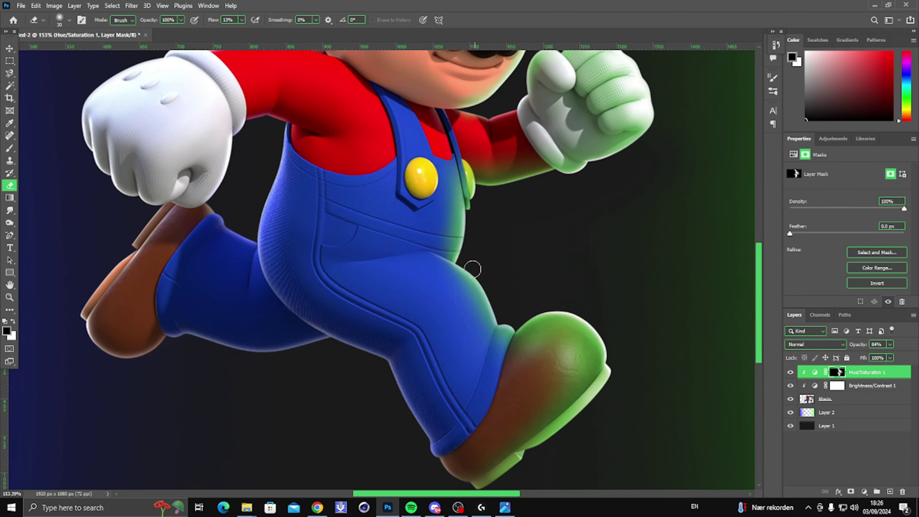
# Step: Enlarge the eraser to 155 px and spread soft green further over the front of the cap
pyautogui.scroll(-4, 471, 238)
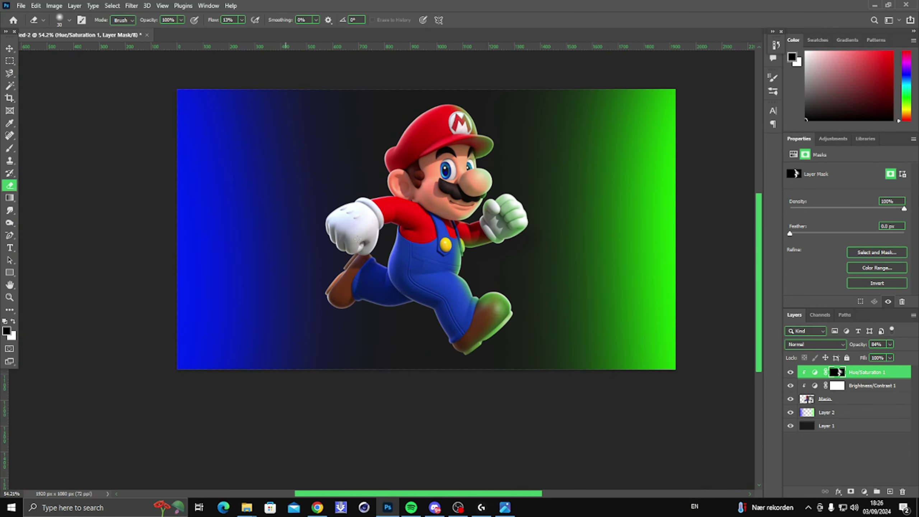
pyautogui.scroll(-1, 434, 180)
pyautogui.scroll(4, 434, 181)
pyautogui.scroll(-4, 411, 165)
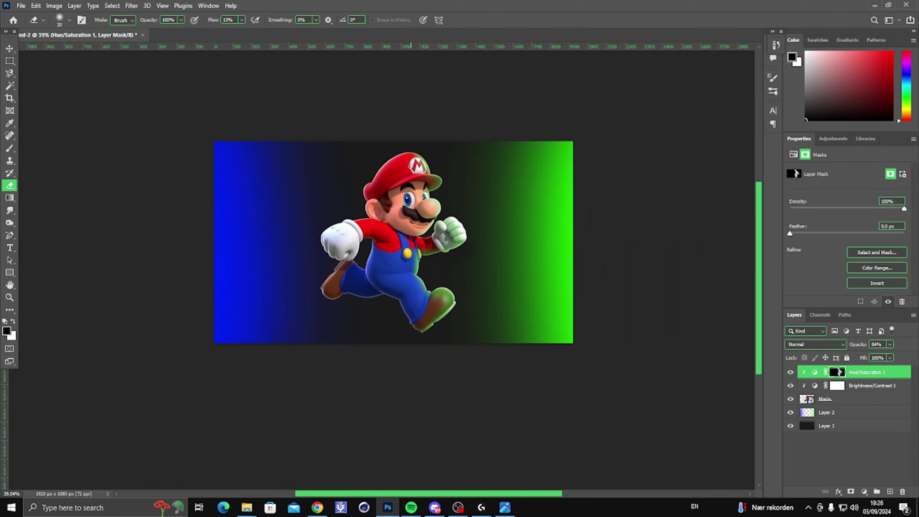
pyautogui.scroll(2, 412, 167)
pyautogui.scroll(-1, 416, 163)
pyautogui.scroll(1, 422, 158)
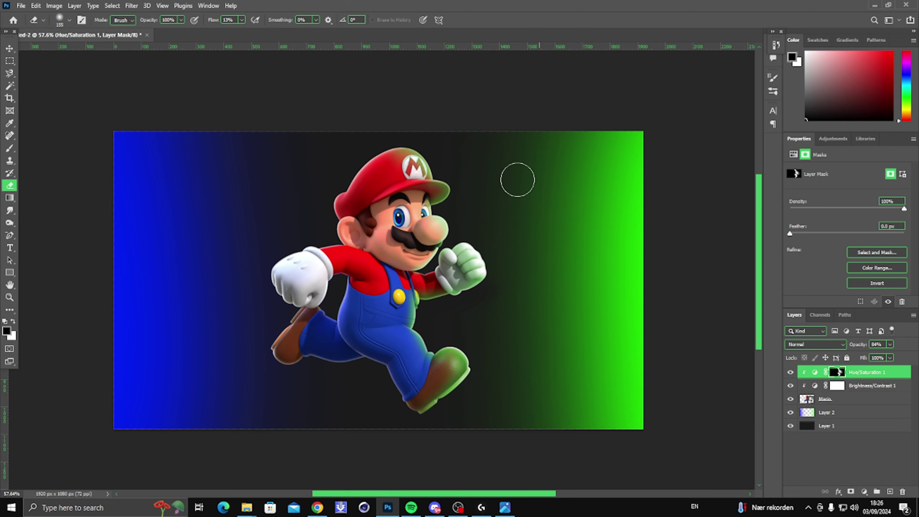
pyautogui.scroll(-2, 536, 237)
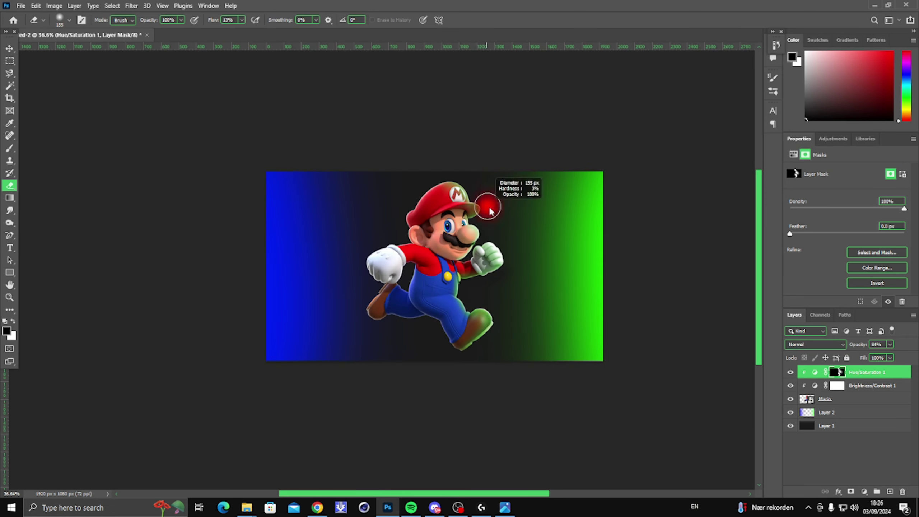
# Step: Enlarge the eraser further and broaden the soft green tint across the face, raised glove and front of the body
pyautogui.moveTo(480, 212); pyautogui.dragTo(507, 211)
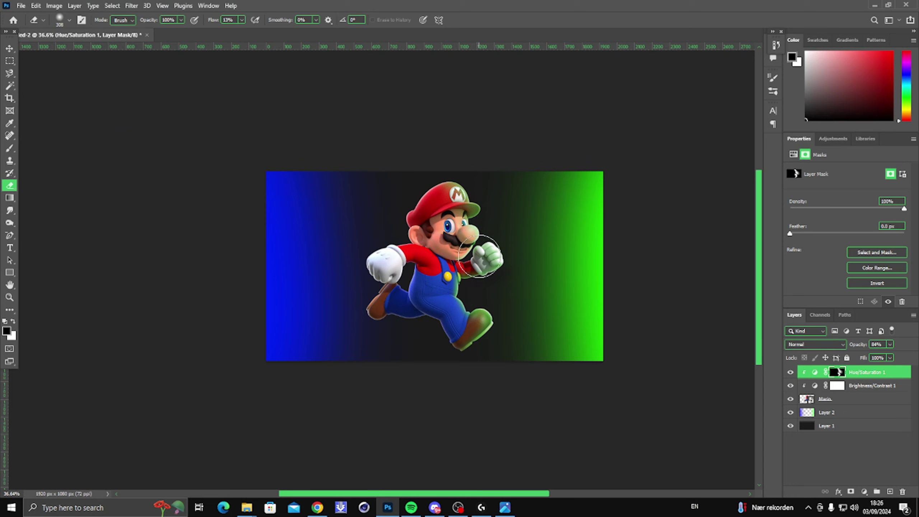
pyautogui.scroll(-2, 479, 308)
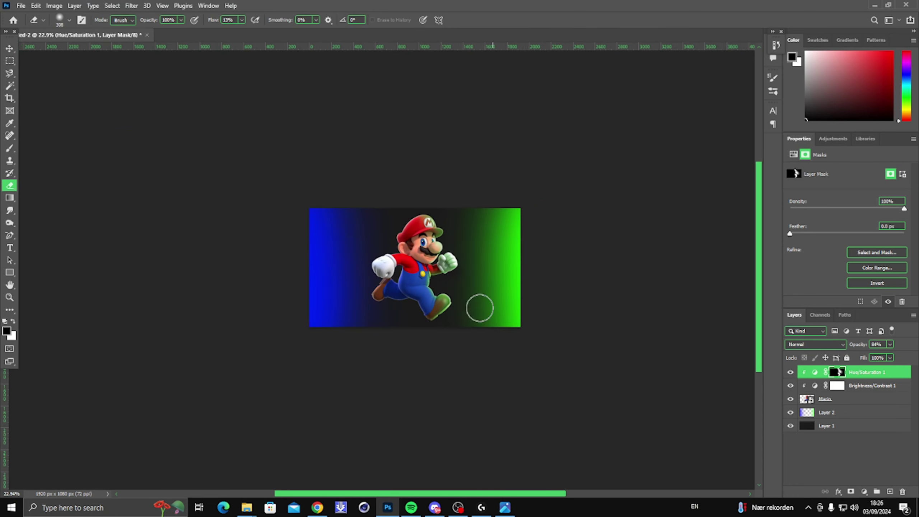
pyautogui.scroll(4, 398, 254)
pyautogui.scroll(-4, 470, 246)
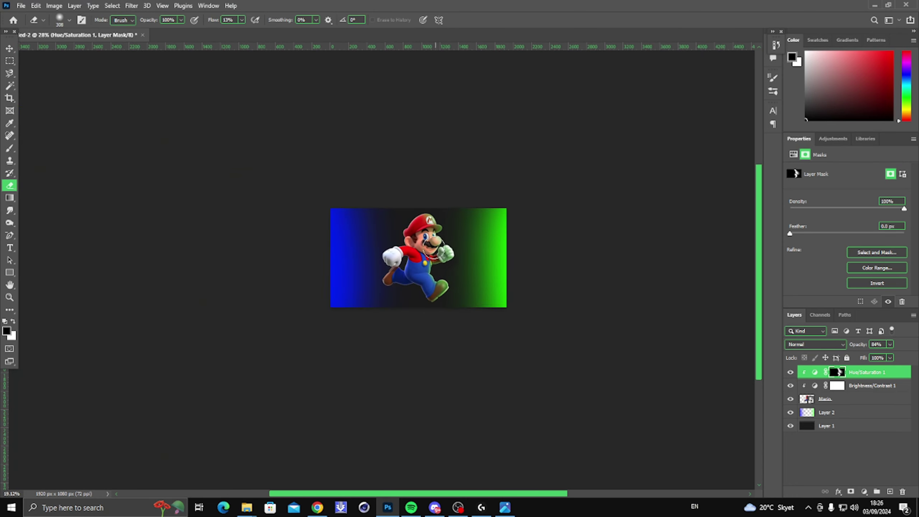
pyautogui.scroll(2, 435, 275)
pyautogui.scroll(3, 435, 276)
pyautogui.scroll(-2, 471, 362)
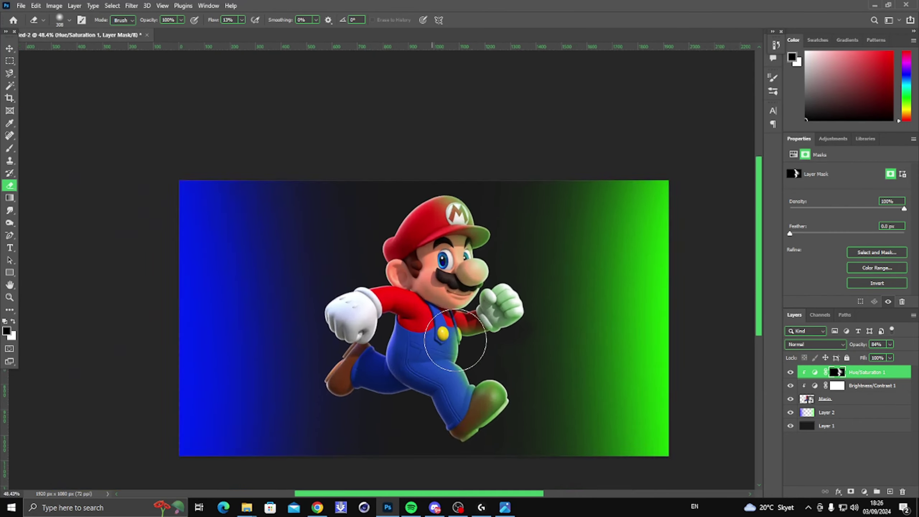
pyautogui.scroll(3, 507, 391)
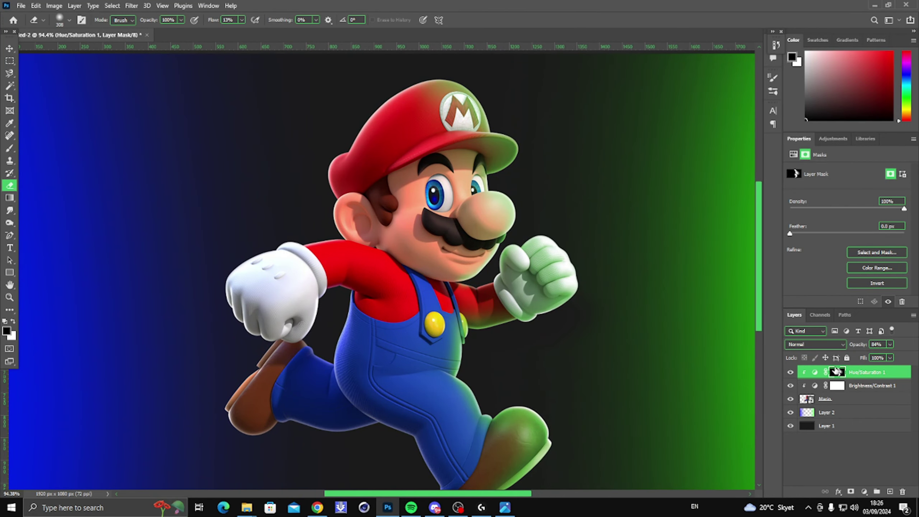
# Step: Add an Exposure adjustment layer above the Hue/Saturation layer and set its exposure to +1.21
pyautogui.hotkey('ctrl', 'j')
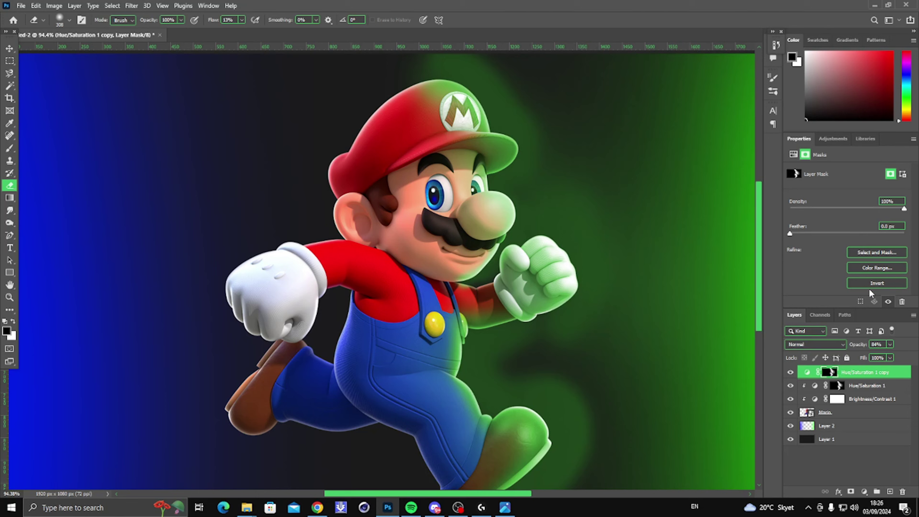
pyautogui.press('Delete')
pyautogui.click(864, 491)
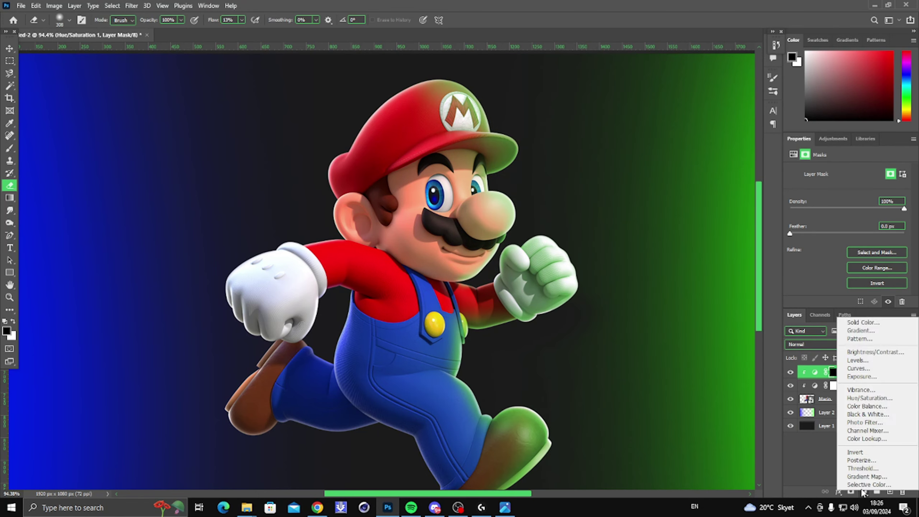
pyautogui.click(854, 376)
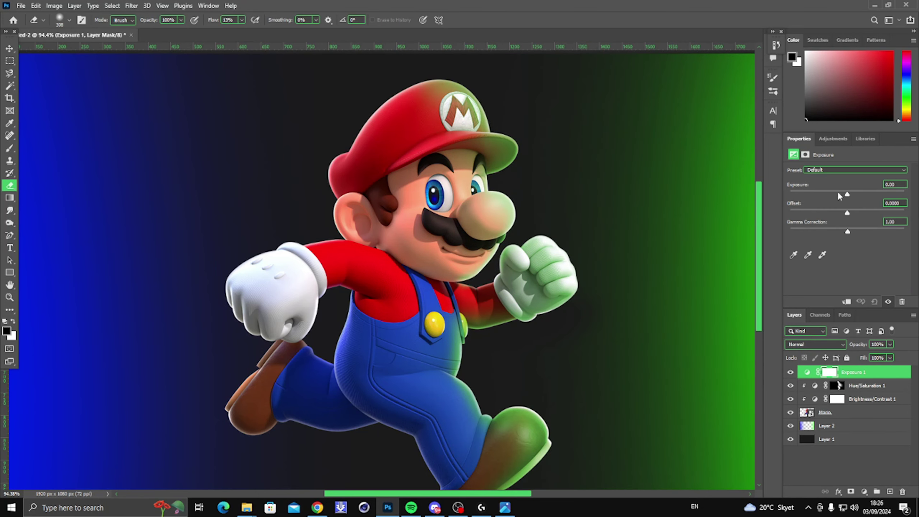
pyautogui.moveTo(847, 194); pyautogui.dragTo(858, 193)
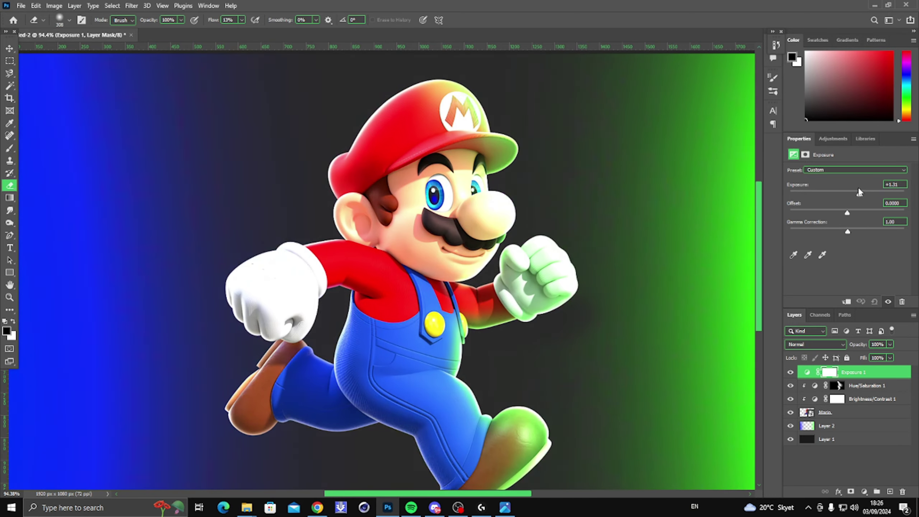
pyautogui.click(839, 387)
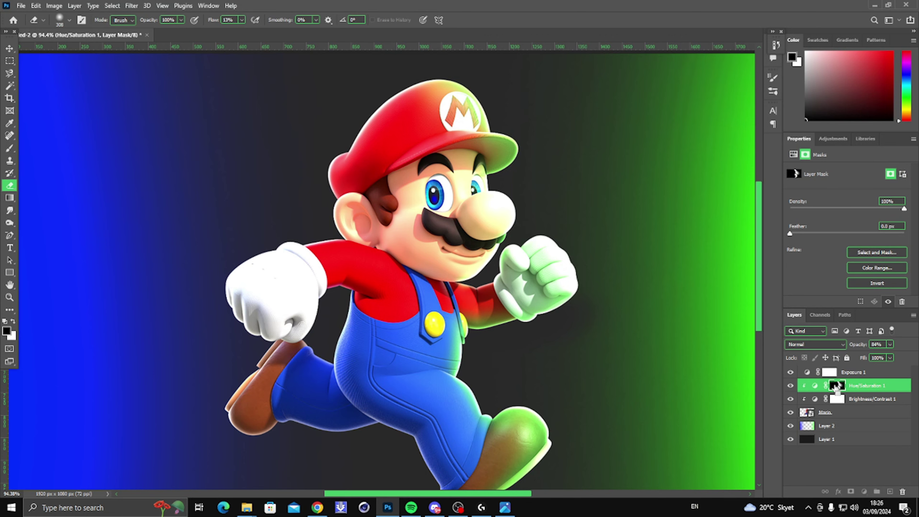
pyautogui.moveTo(836, 387); pyautogui.dragTo(832, 379)
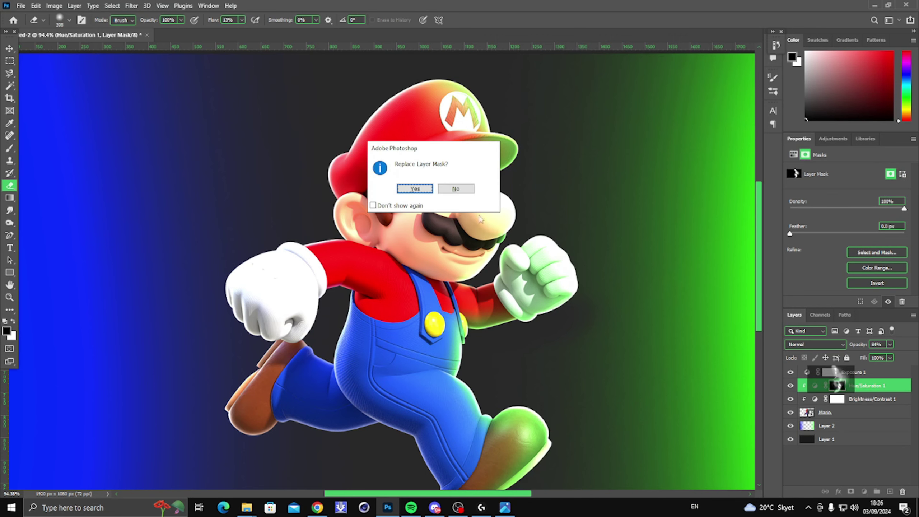
pyautogui.click(415, 189)
pyautogui.hotkey('ctrl', 'z')
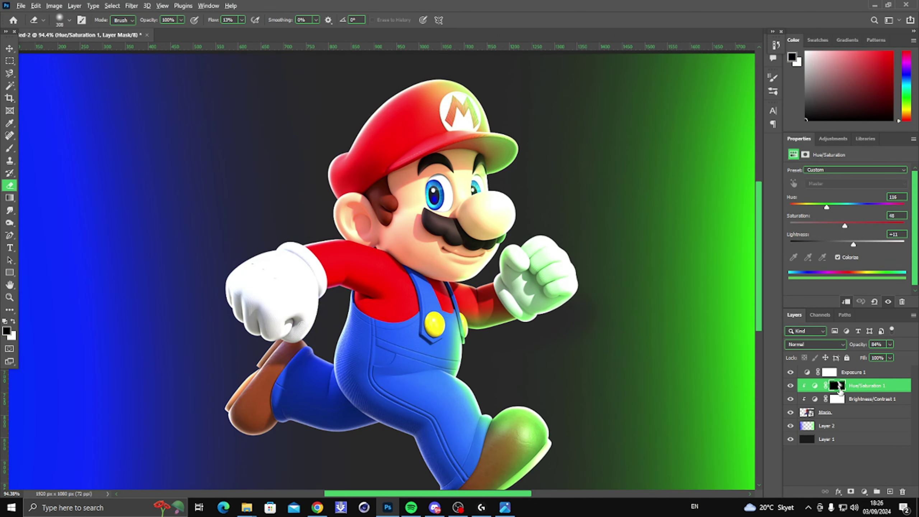
# Step: Copy the Hue/Saturation layer's mask onto the Exposure layer, replacing its blank mask
pyautogui.moveTo(839, 391); pyautogui.dragTo(828, 372)
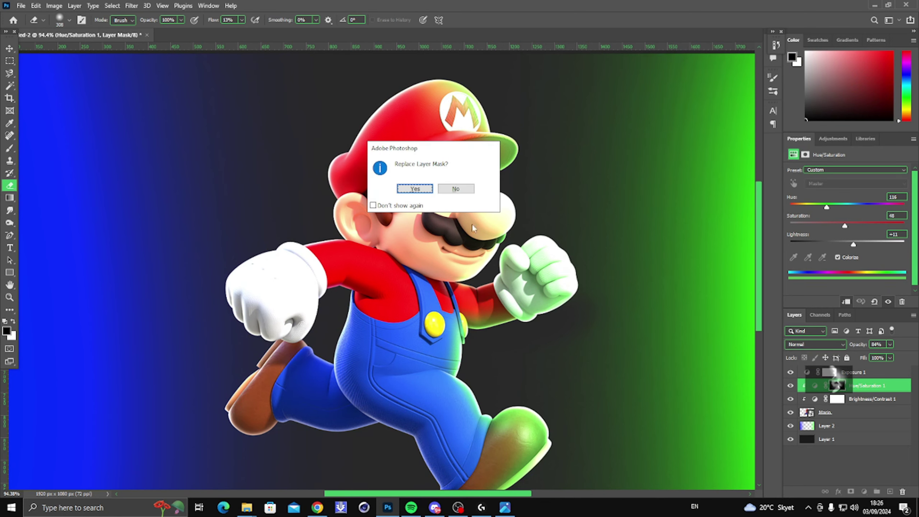
pyautogui.click(415, 188)
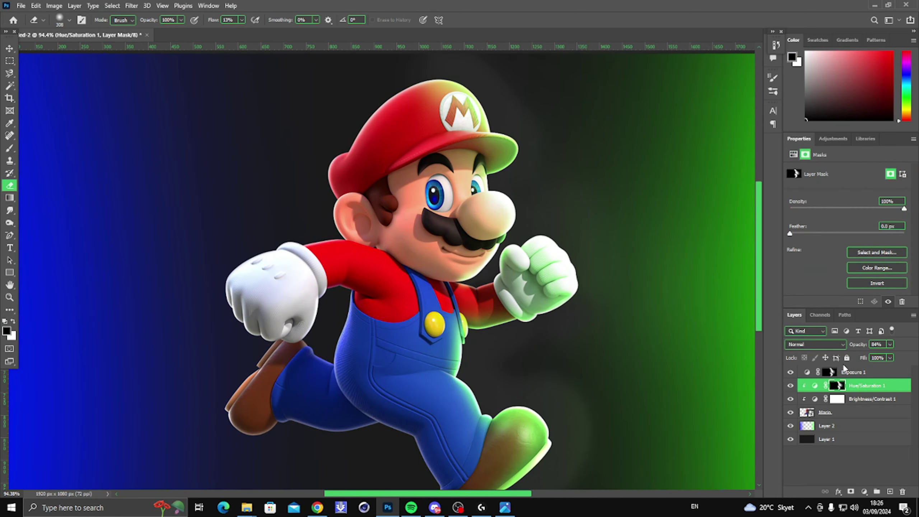
# Step: Clip the Exposure adjustment layer to the layers beneath it so it affects only the character
pyautogui.click(843, 370)
pyautogui.scroll(-6, 594, 263)
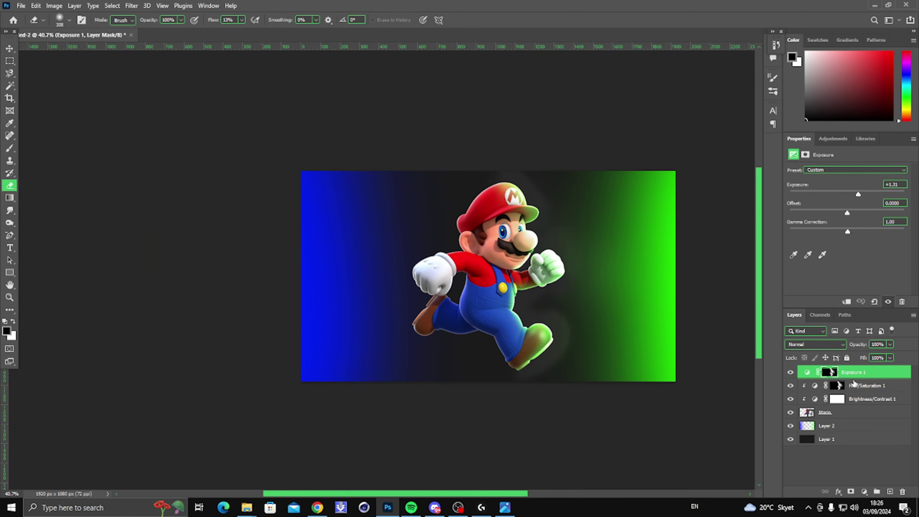
pyautogui.keyDown('alt'); pyautogui.click(859, 378); pyautogui.keyUp('alt')
pyautogui.scroll(-2, 588, 277)
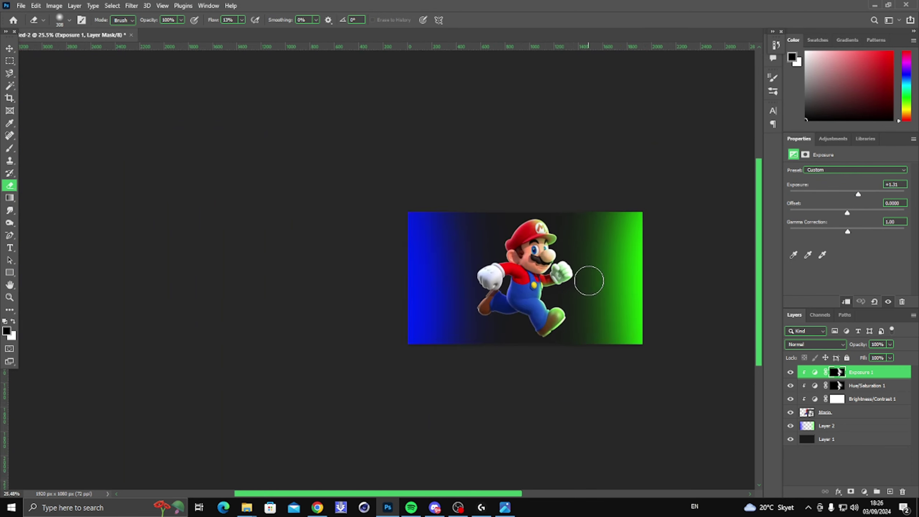
pyautogui.scroll(4, 589, 277)
# Step: Compare the character with and without the Exposure adjustment, and lower its exposure to +0.14
pyautogui.click(791, 373)
pyautogui.click(791, 373)
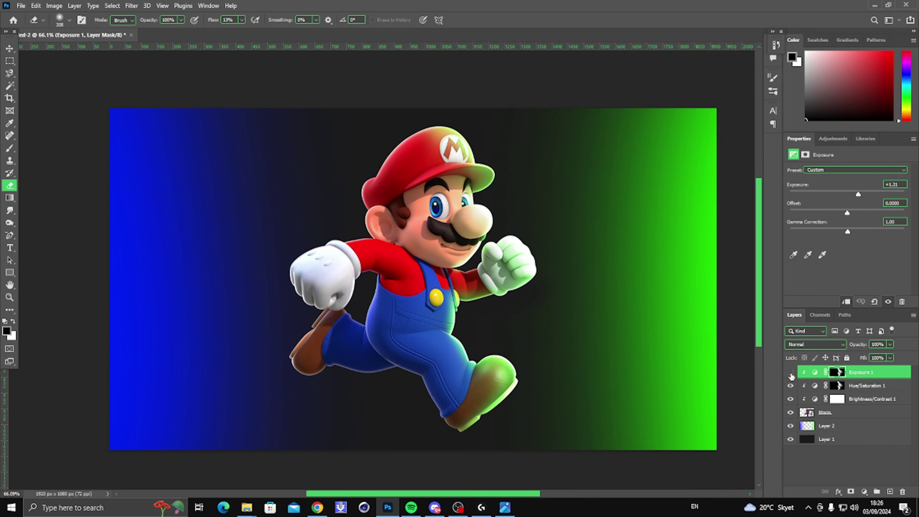
pyautogui.click(790, 373)
pyautogui.click(790, 373)
pyautogui.moveTo(856, 196); pyautogui.dragTo(849, 192)
pyautogui.scroll(-3, 663, 240)
pyautogui.scroll(2, 664, 240)
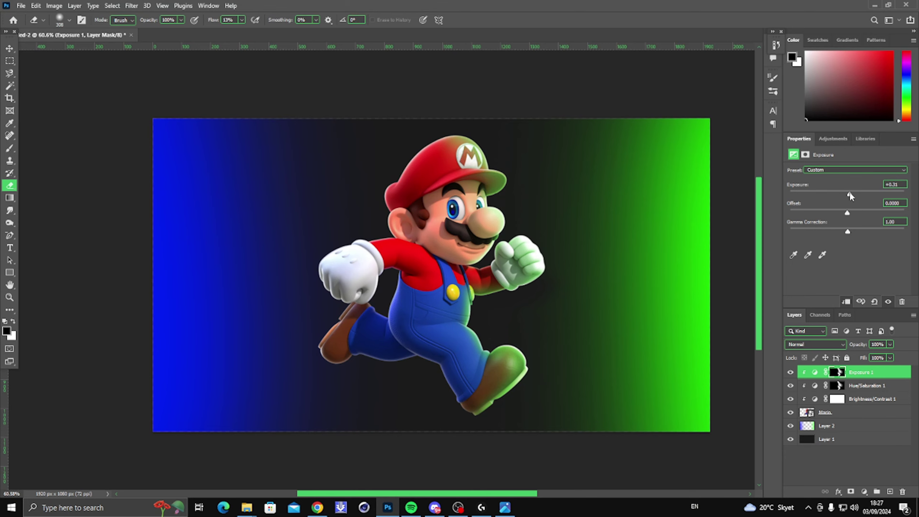
pyautogui.moveTo(850, 193); pyautogui.dragTo(847, 192)
pyautogui.scroll(-2, 538, 318)
pyautogui.scroll(3, 537, 332)
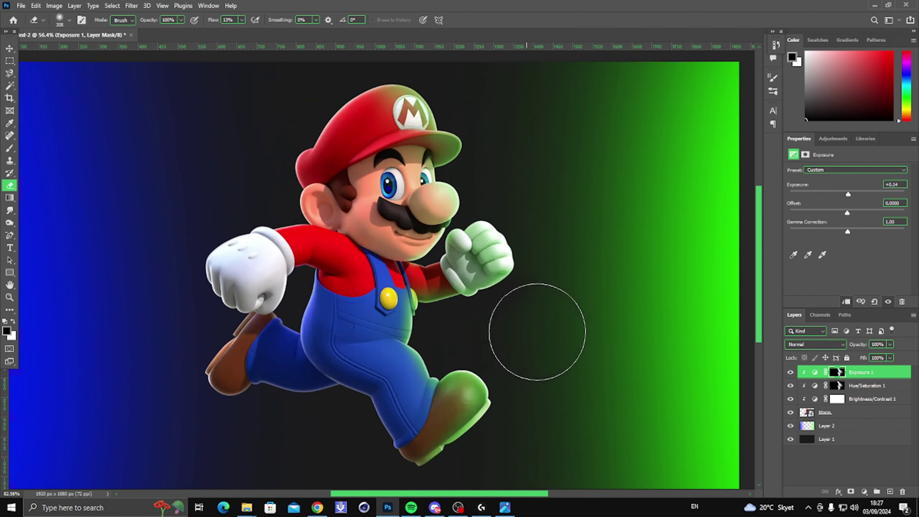
# Step: Examine how the green rim light on the character blends with the overall composition
pyautogui.scroll(-3, 467, 319)
pyautogui.scroll(2, 470, 311)
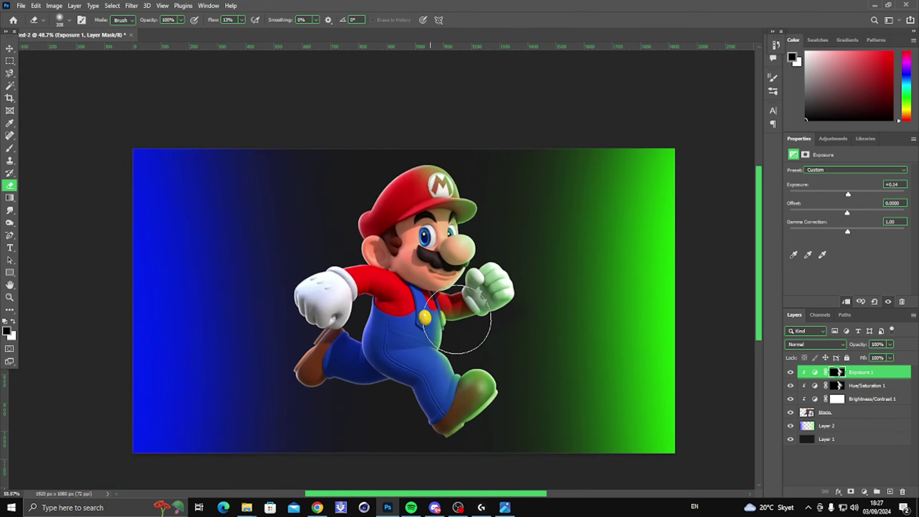
pyautogui.scroll(1, 457, 319)
pyautogui.scroll(-3, 398, 308)
pyautogui.scroll(2, 398, 311)
pyautogui.press('x')
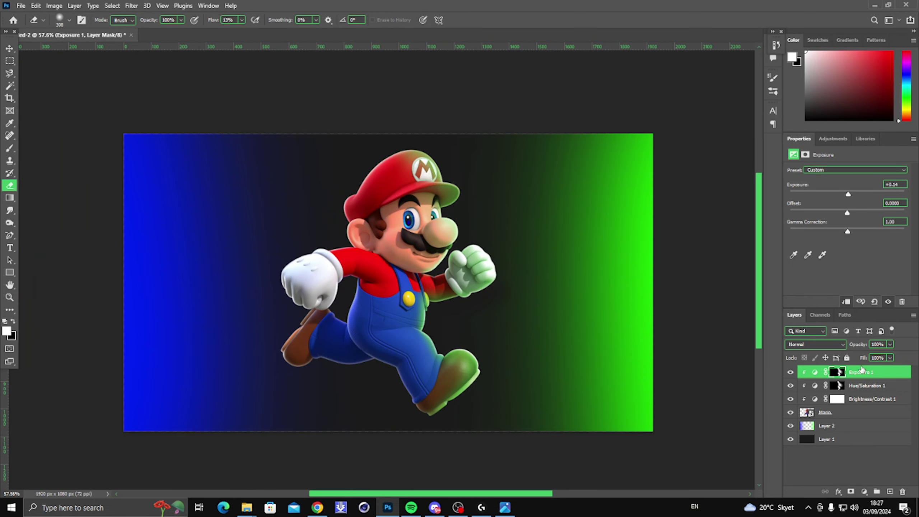
pyautogui.hotkey('alt', '[')
pyautogui.scroll(1, 493, 318)
pyautogui.scroll(-3, 470, 311)
pyautogui.hotkey('alt', '[')
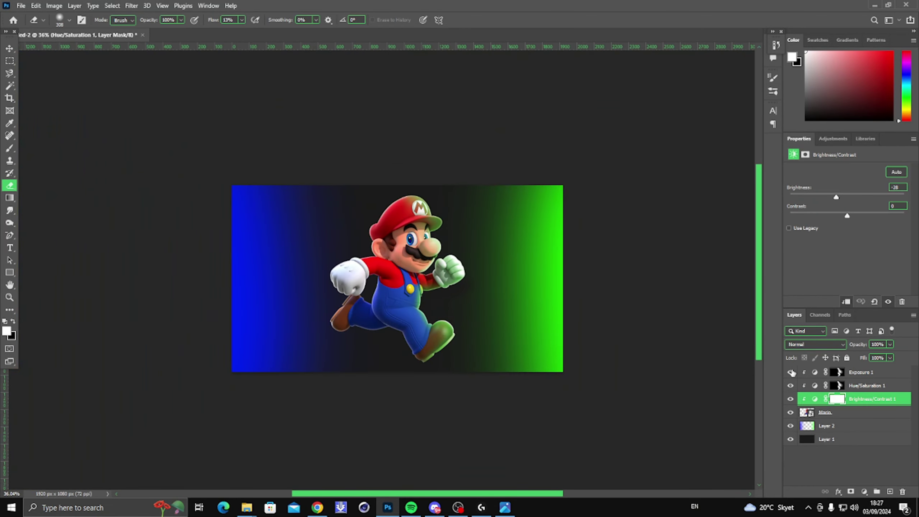
pyautogui.scroll(3, 369, 277)
# Step: Add a Solid Color fill layer in bright green 06ff00 above the Exposure layer
pyautogui.click(866, 377)
pyautogui.click(865, 491)
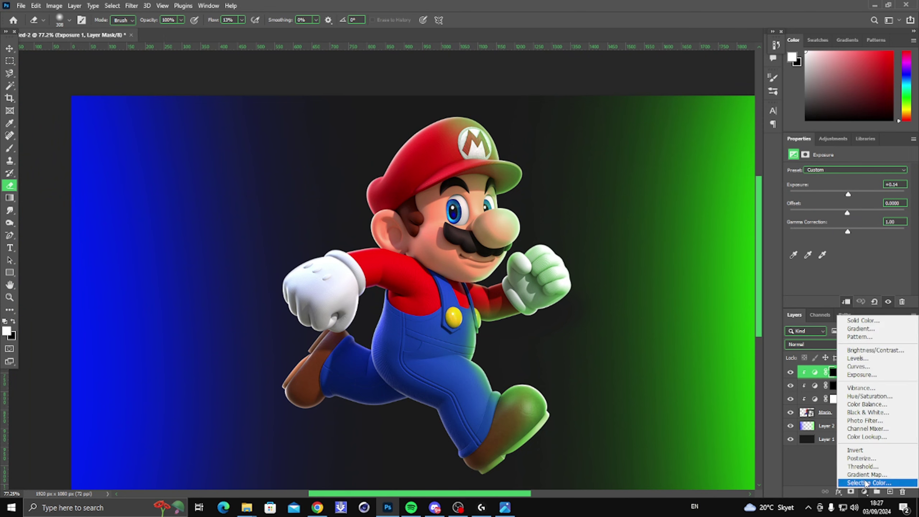
pyautogui.click(864, 320)
pyautogui.click(781, 374)
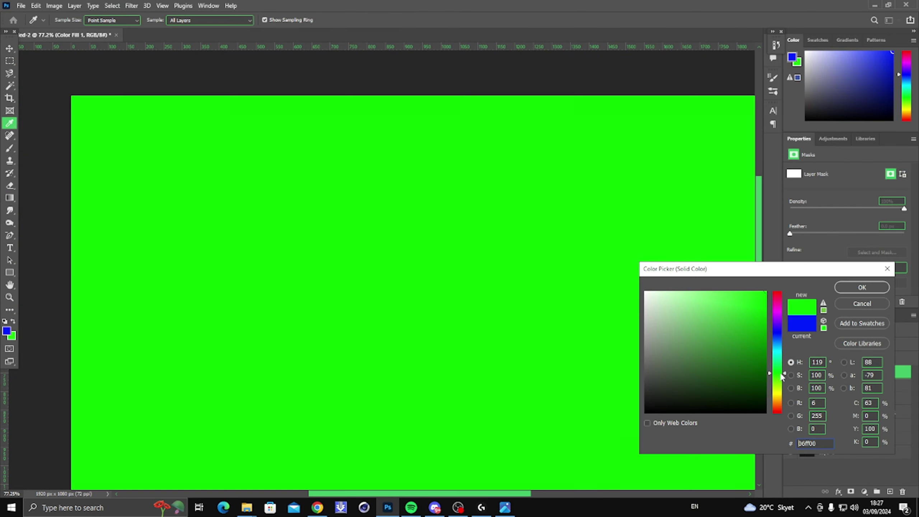
pyautogui.click(854, 284)
# Step: Set the green fill layer to Linear Dodge (Add) at 32% opacity and invert its mask to black
pyautogui.click(810, 344)
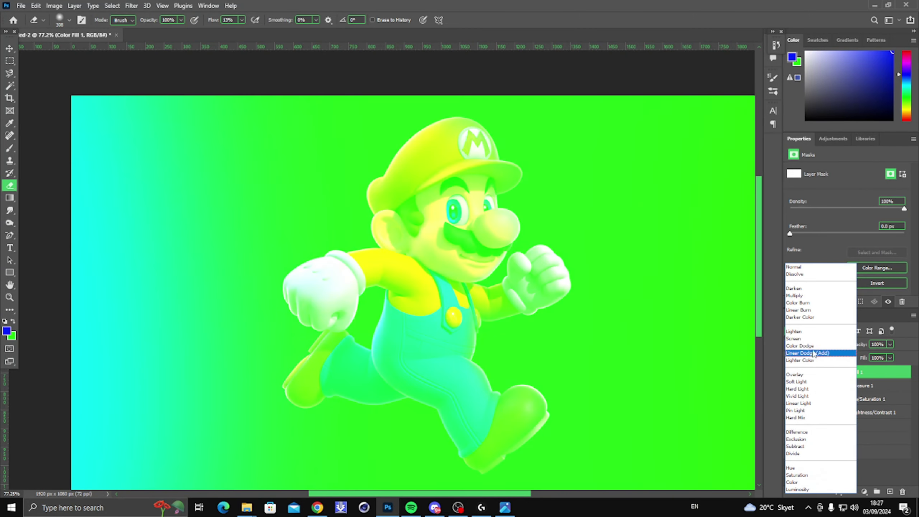
pyautogui.click(812, 353)
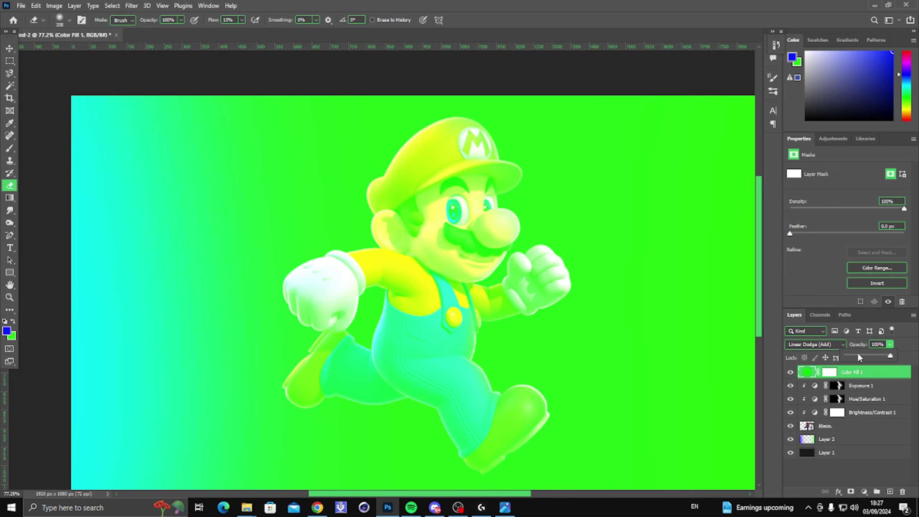
pyautogui.click(860, 355)
pyautogui.moveTo(860, 357); pyautogui.dragTo(863, 358)
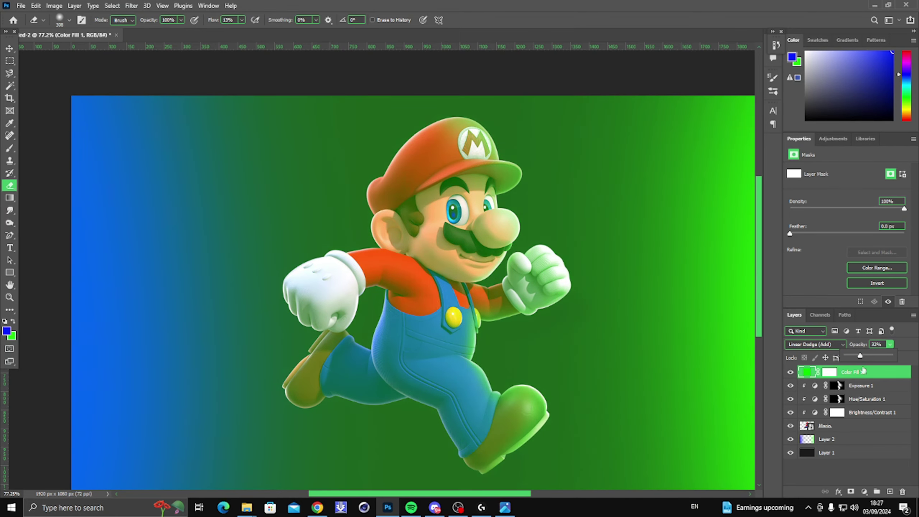
pyautogui.click(830, 372)
pyautogui.hotkey('ctrl', 'i')
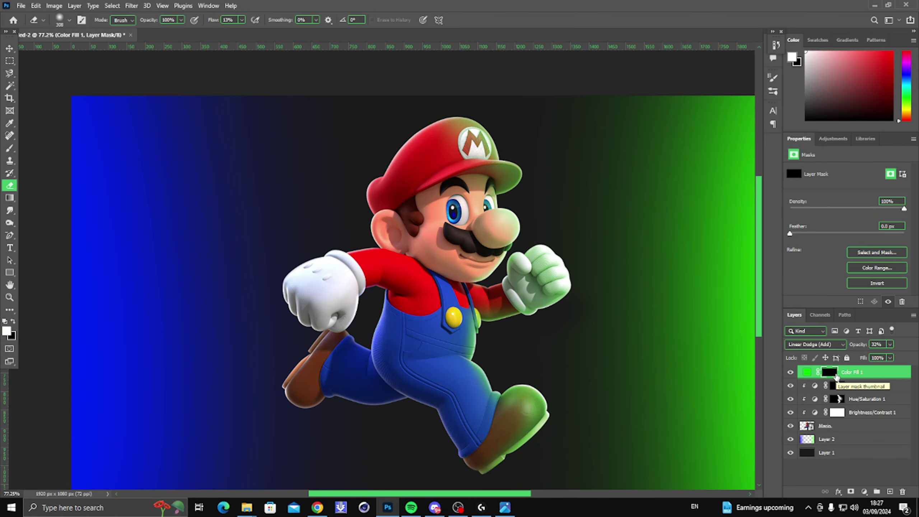
# Step: Reveal a soft green glow on the fill layer's mask around the cap's front, face, raised glove and chest with the eraser
pyautogui.scroll(1, 574, 257)
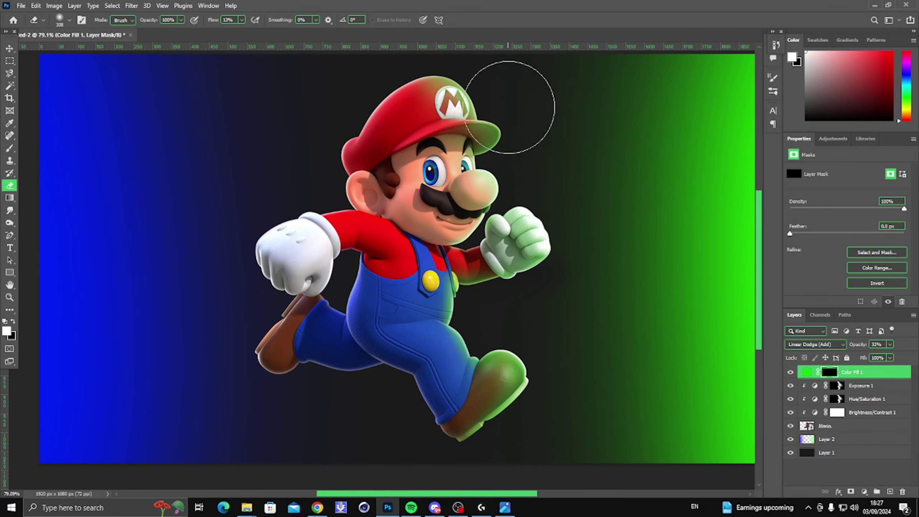
pyautogui.scroll(3, 511, 103)
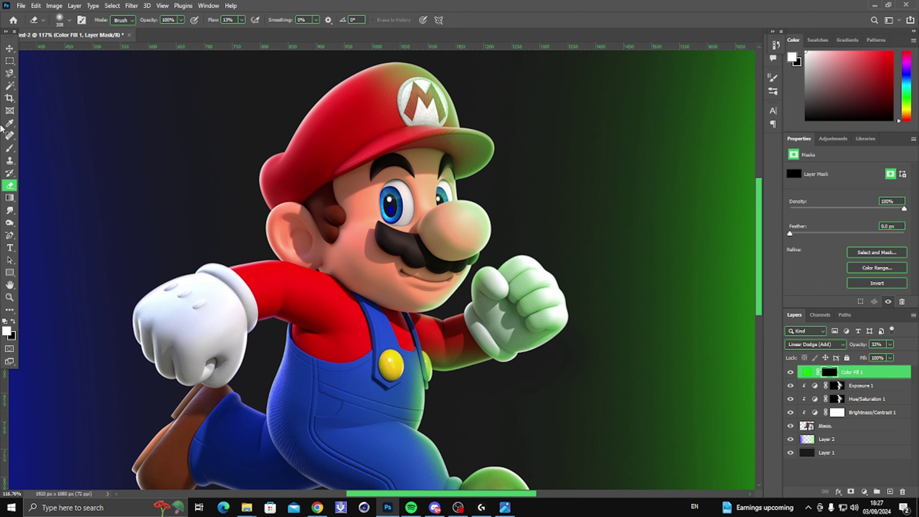
pyautogui.scroll(-2, 506, 202)
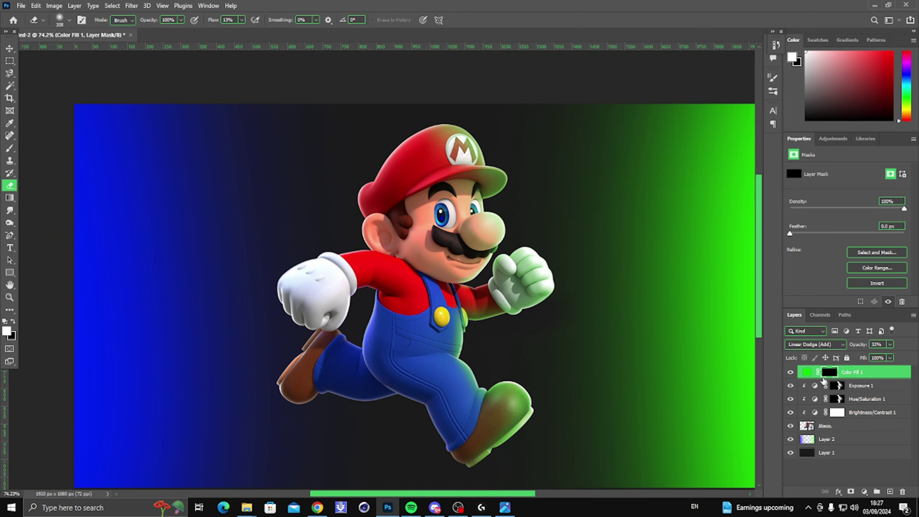
pyautogui.press('x')
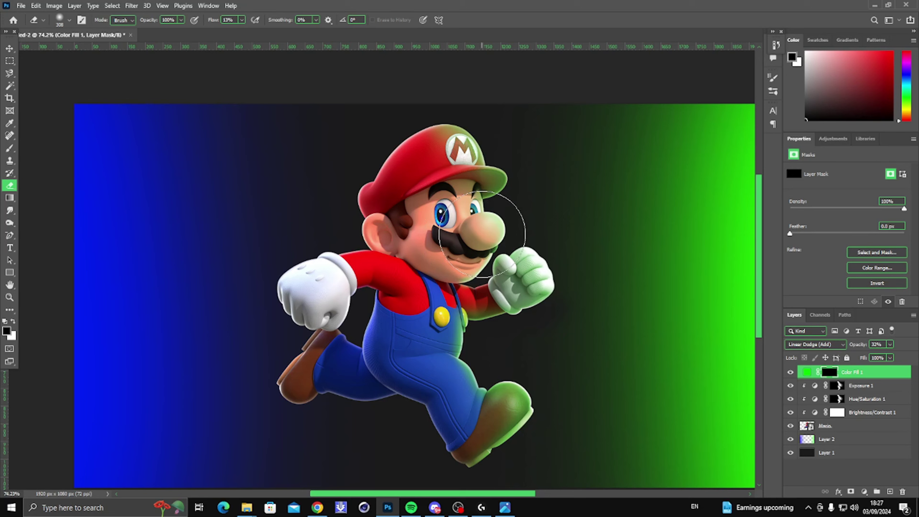
pyautogui.keyDown('alt'); pyautogui.rightClick(504, 182); pyautogui.keyUp('alt')
pyautogui.moveTo(474, 144)
pyautogui.mouseDown()
pyautogui.moveTo(500, 172)
pyautogui.moveTo(506, 206)
pyautogui.moveTo(492, 207)
pyautogui.moveTo(490, 232)
pyautogui.moveTo(528, 268)
pyautogui.moveTo(540, 265)
pyautogui.moveTo(523, 282)
pyautogui.moveTo(547, 299)
pyautogui.moveTo(522, 305)
pyautogui.moveTo(529, 281)
pyautogui.moveTo(544, 290)
pyautogui.moveTo(533, 262)
pyautogui.mouseUp()
pyautogui.keyDown('alt'); pyautogui.rightClick(529, 268); pyautogui.keyUp('alt')
pyautogui.scroll(-3, 559, 335)
pyautogui.scroll(3, 544, 350)
pyautogui.scroll(3, 535, 351)
pyautogui.keyDown('alt'); pyautogui.rightClick(481, 312); pyautogui.keyUp('alt')
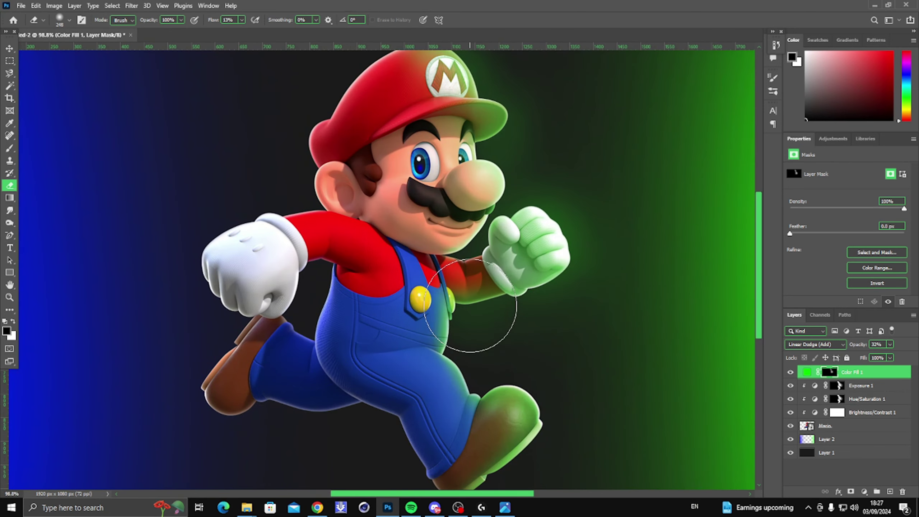
# Step: Resize the eraser and extend the soft green glow around the front shoe and leg
pyautogui.scroll(-3, 450, 342)
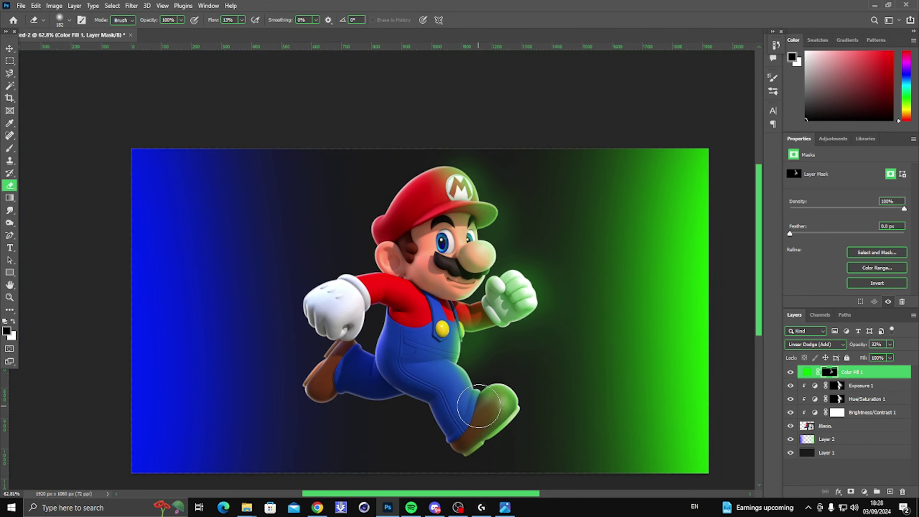
pyautogui.keyDown('alt'); pyautogui.rightClick(479, 402); pyautogui.keyUp('alt')
pyautogui.keyDown('alt'); pyautogui.rightClick(496, 414); pyautogui.keyUp('alt')
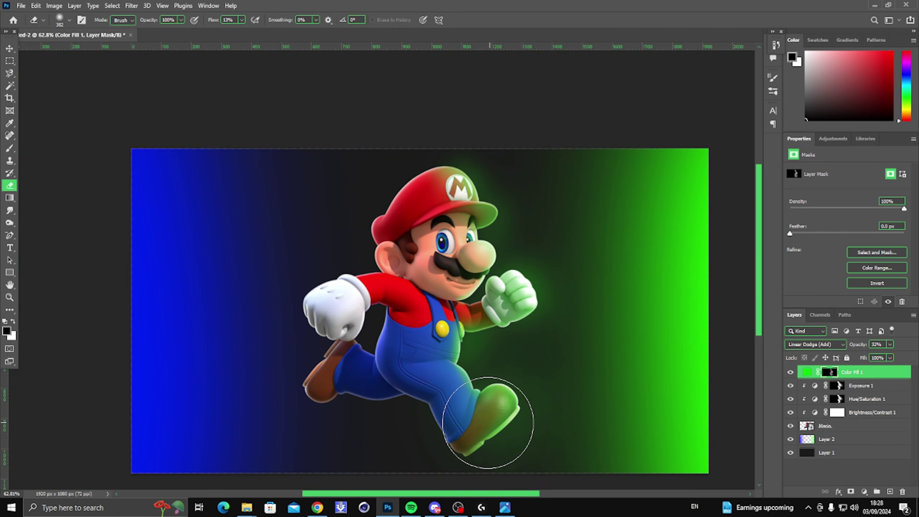
pyautogui.scroll(1, 521, 395)
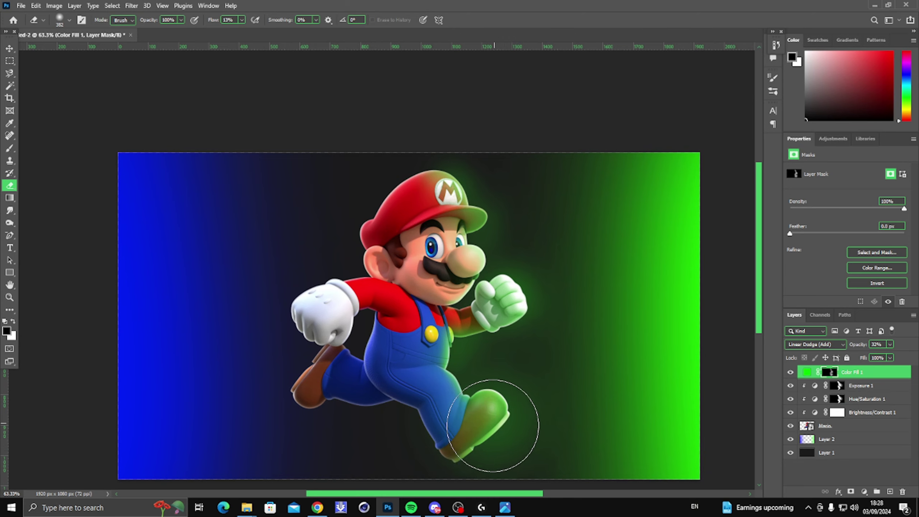
pyautogui.keyDown('alt'); pyautogui.rightClick(512, 311); pyautogui.keyUp('alt')
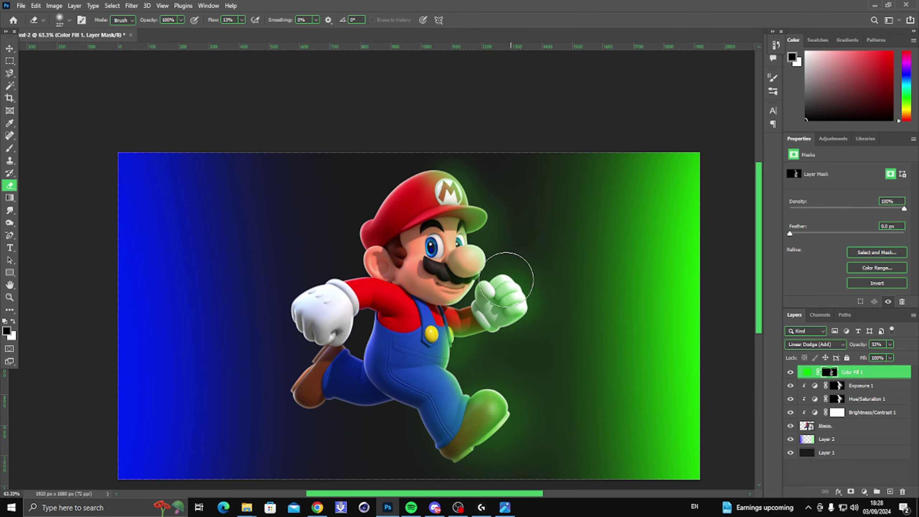
# Step: Examine the green glow around the character against the whole design
pyautogui.scroll(-4, 535, 300)
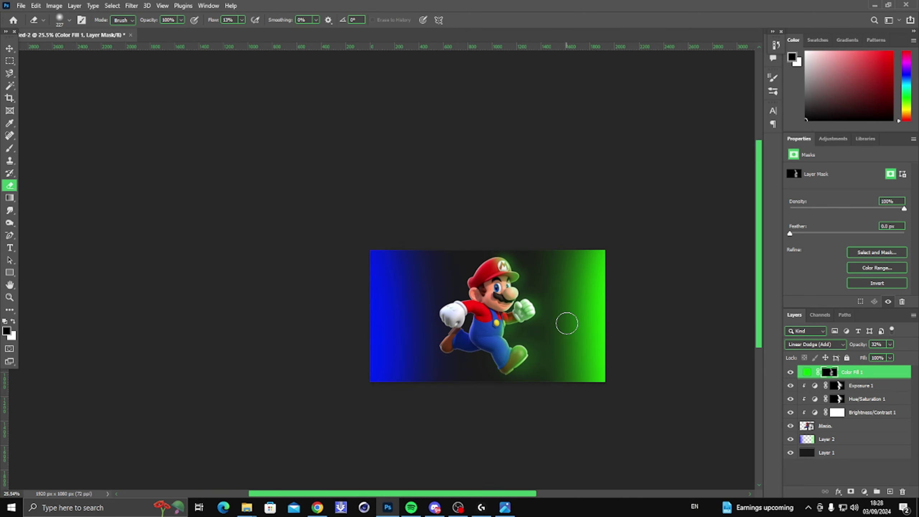
pyautogui.scroll(3, 564, 322)
pyautogui.press('x')
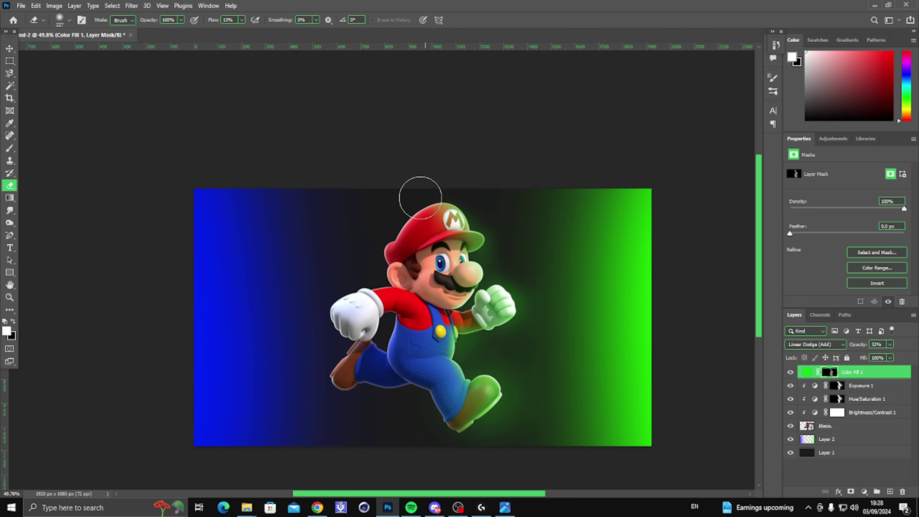
pyautogui.scroll(-3, 412, 261)
pyautogui.scroll(3, 444, 331)
pyautogui.scroll(-2, 402, 341)
pyautogui.scroll(2, 387, 298)
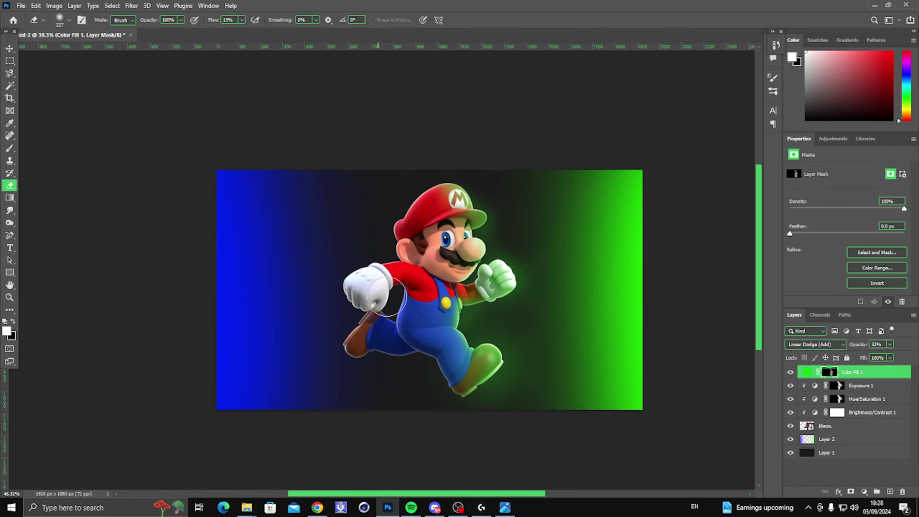
pyautogui.scroll(2, 467, 326)
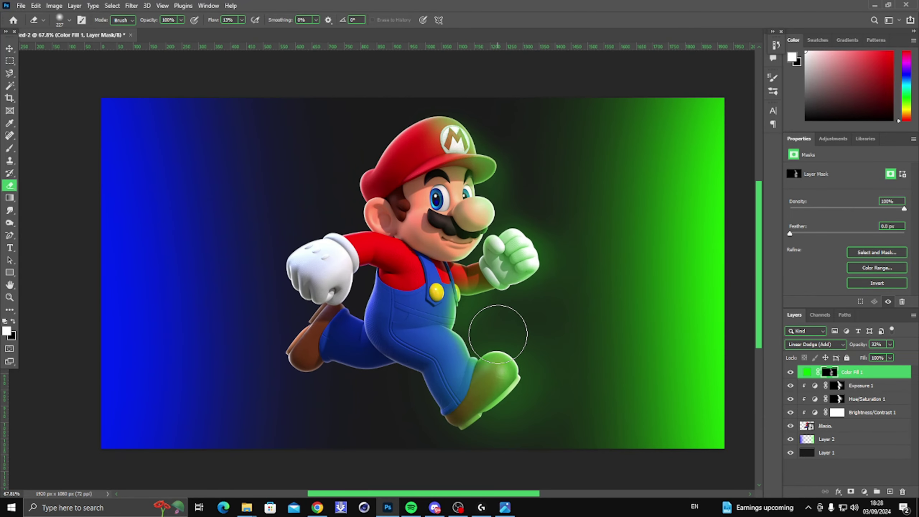
# Step: Compare the design with and without the green fill layer, and reduce the layer's opacity to 24%
pyautogui.click(9, 50)
pyautogui.click(790, 372)
pyautogui.click(790, 371)
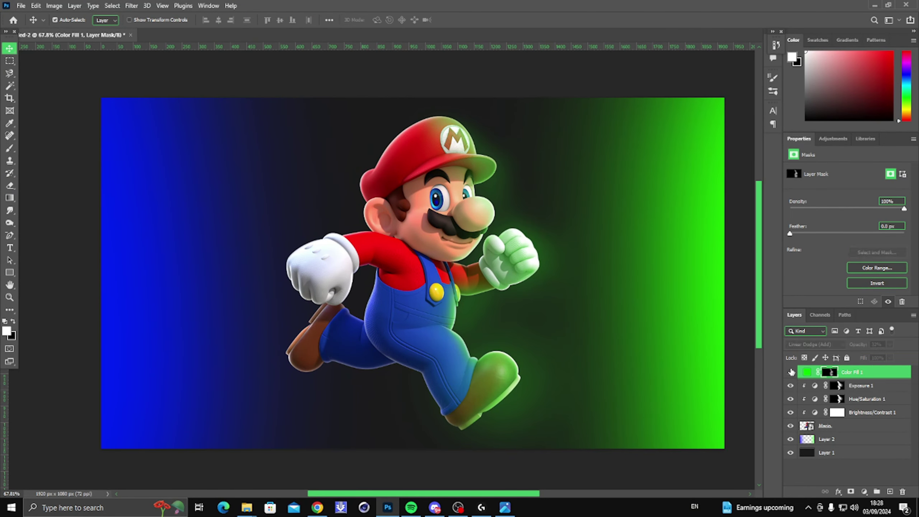
pyautogui.click(791, 372)
pyautogui.click(791, 372)
pyautogui.moveTo(879, 357); pyautogui.dragTo(876, 358)
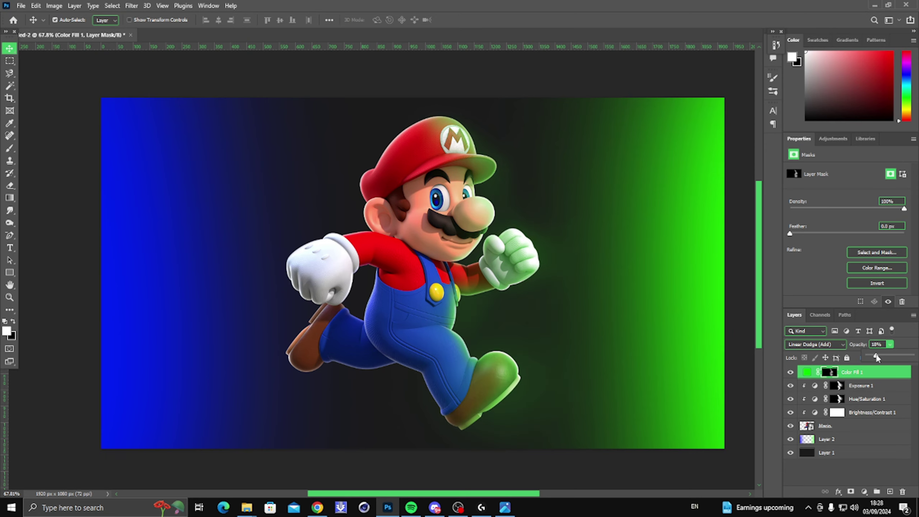
# Step: Check the softened green glow on the character both close up and across the full composition
pyautogui.scroll(-6, 558, 307)
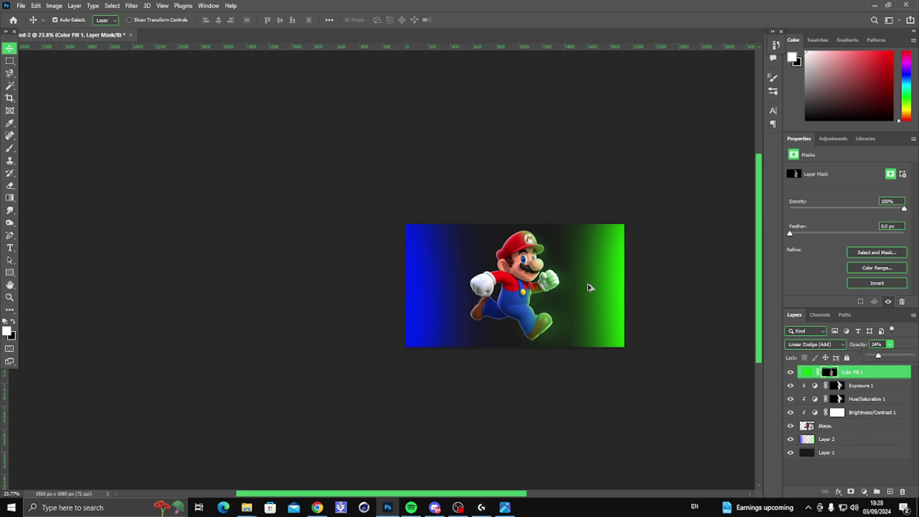
pyautogui.scroll(3, 615, 264)
pyautogui.scroll(2, 615, 277)
pyautogui.scroll(-4, 529, 322)
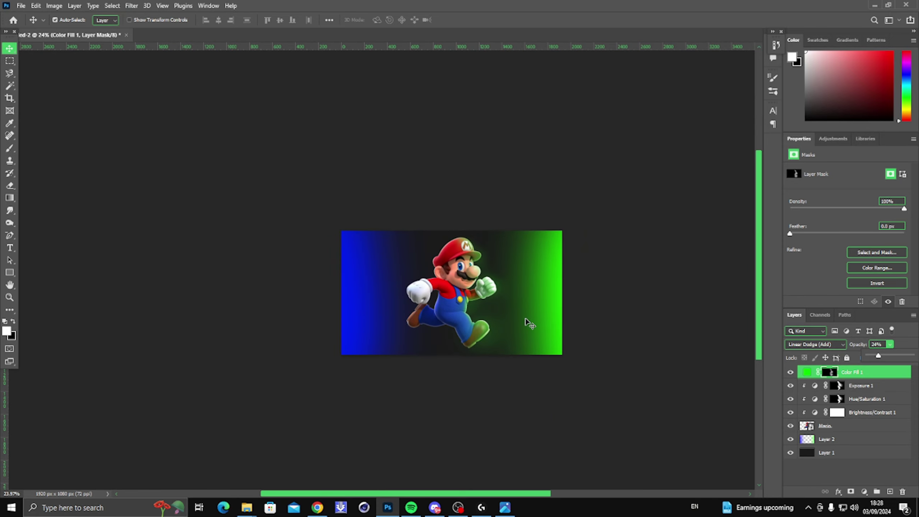
pyautogui.scroll(4, 510, 286)
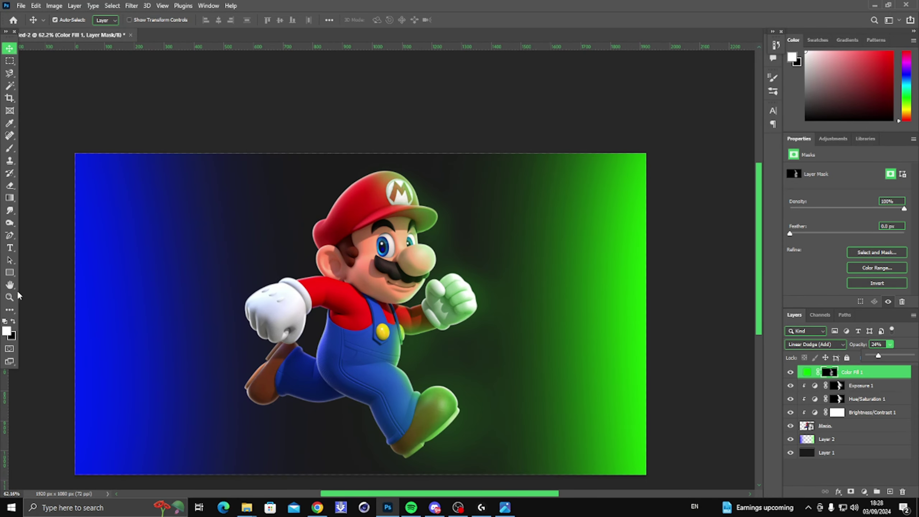
pyautogui.click(9, 296)
pyautogui.rightClick(381, 268)
pyautogui.click(398, 277)
pyautogui.rightClick(408, 274)
pyautogui.click(427, 273)
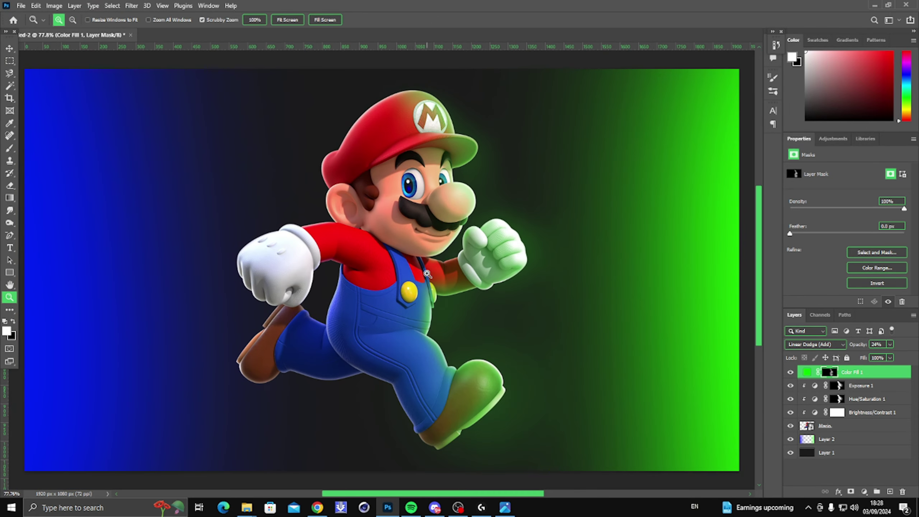
pyautogui.scroll(-6, 416, 295)
pyautogui.scroll(7, 413, 304)
pyautogui.scroll(-9, 411, 343)
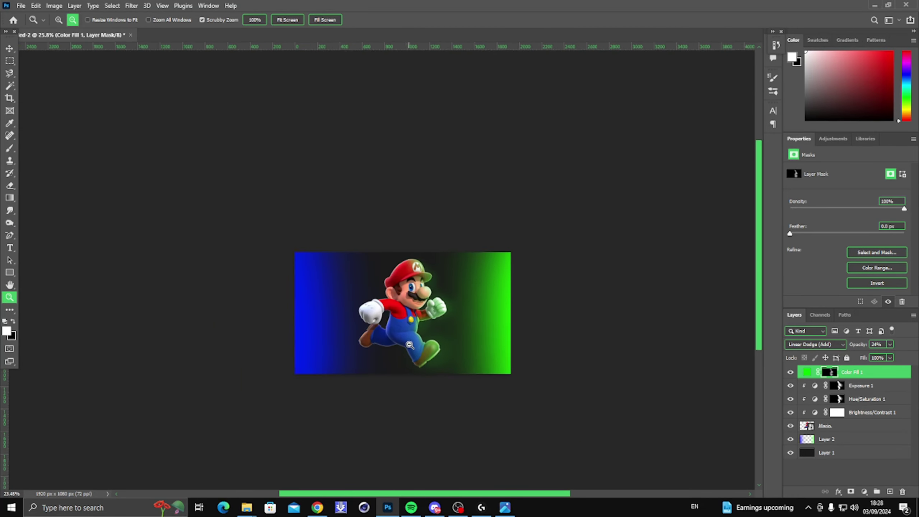
# Step: Add an Exposure adjustment set to -1.92 above the Brightness/Contrast layer and invert its mask
pyautogui.scroll(4, 409, 344)
pyautogui.click(848, 415)
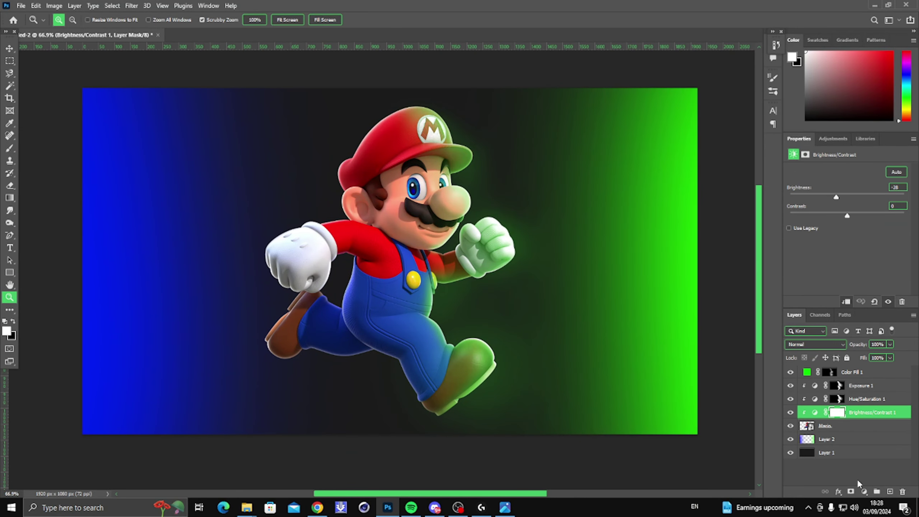
pyautogui.click(864, 491)
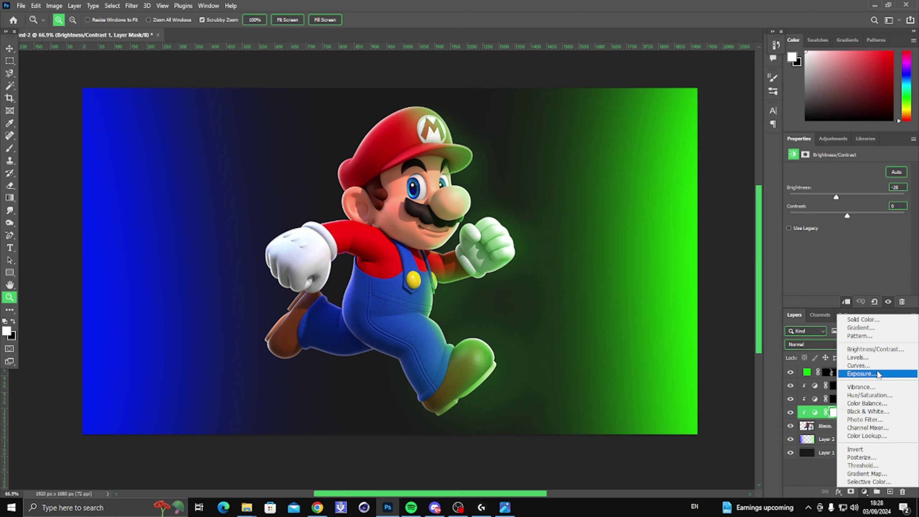
pyautogui.click(862, 373)
pyautogui.moveTo(847, 195); pyautogui.dragTo(831, 195)
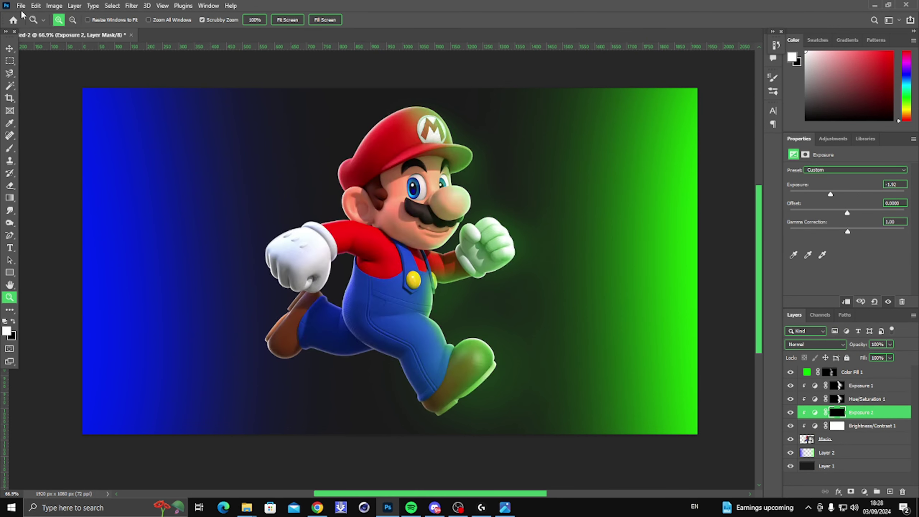
# Step: Erase parts of the new Exposure mask with a smaller soft eraser to darken the undersides of the character's legs and back shoe
pyautogui.click(9, 185)
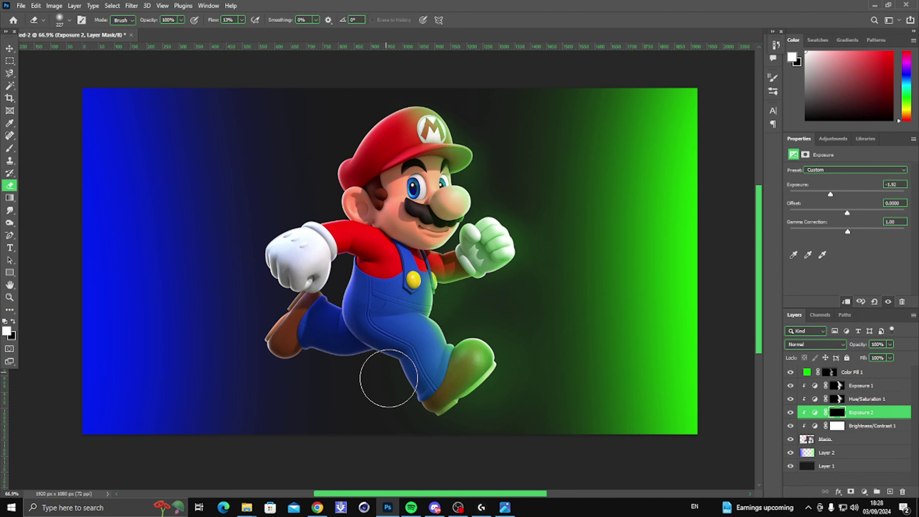
pyautogui.press('x')
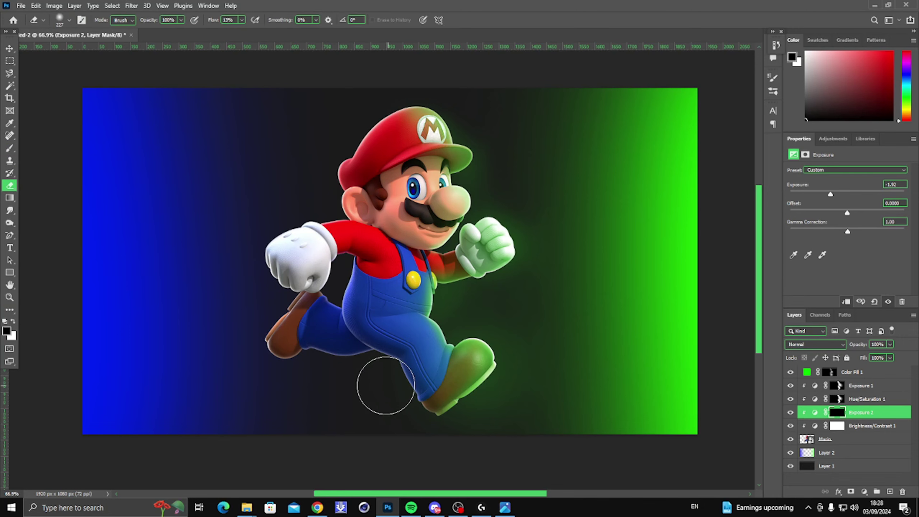
pyautogui.scroll(2, 389, 394)
pyautogui.press('[')
pyautogui.press('[')
pyautogui.press('[')
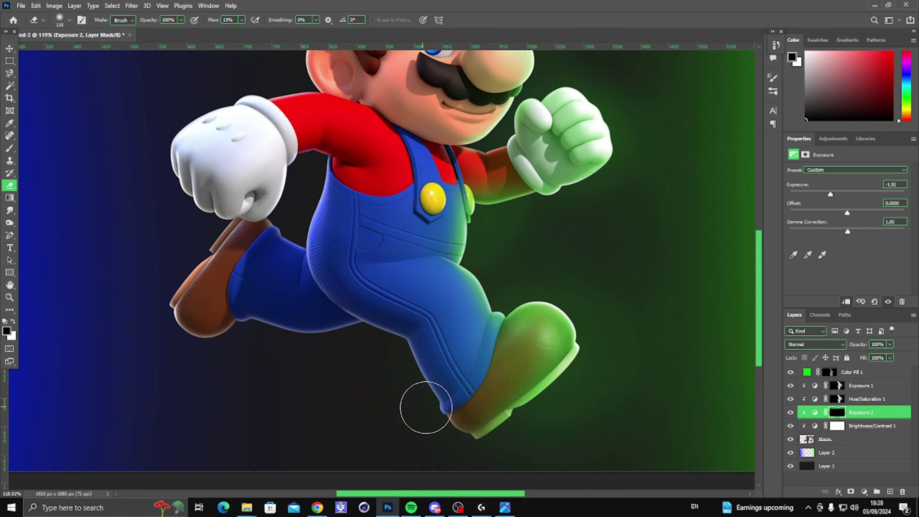
pyautogui.moveTo(317, 346)
pyautogui.mouseDown()
pyautogui.moveTo(389, 400)
pyautogui.moveTo(369, 331)
pyautogui.moveTo(332, 352)
pyautogui.mouseUp()
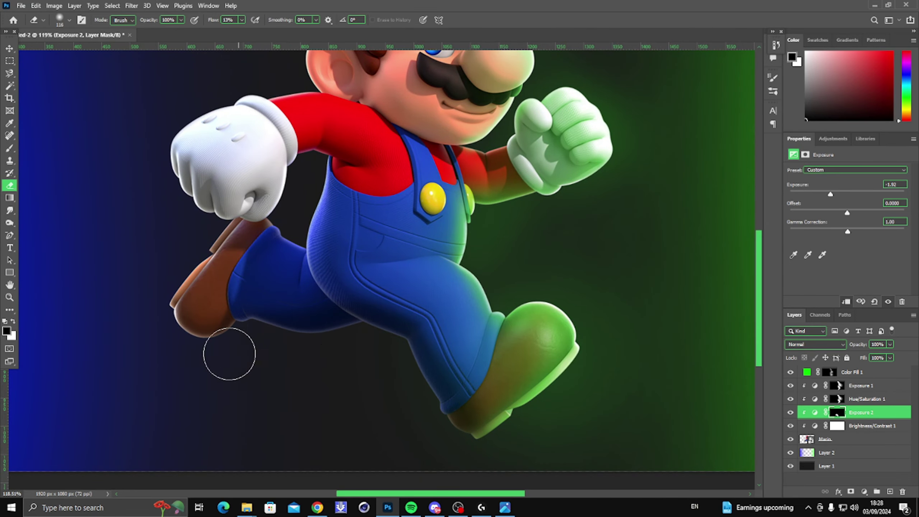
pyautogui.scroll(-3, 349, 378)
pyautogui.scroll(-3, 364, 371)
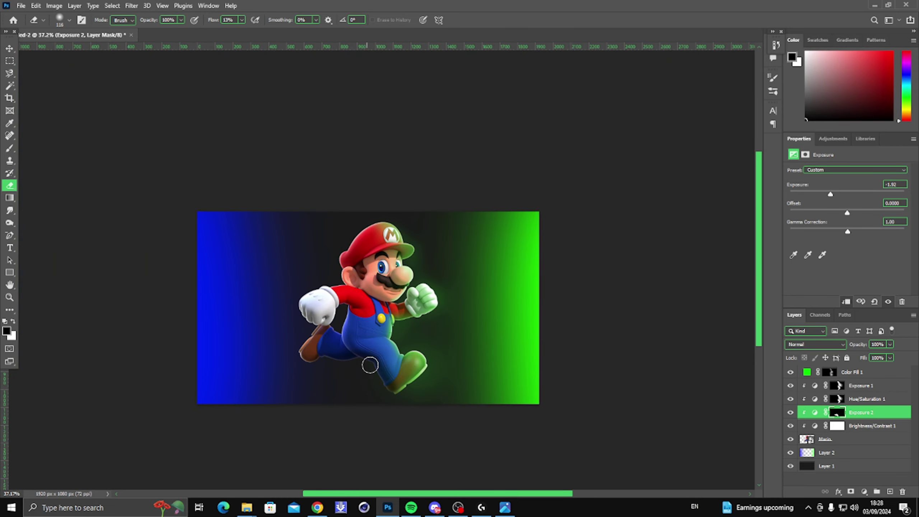
pyautogui.scroll(3, 383, 393)
pyautogui.scroll(2, 235, 296)
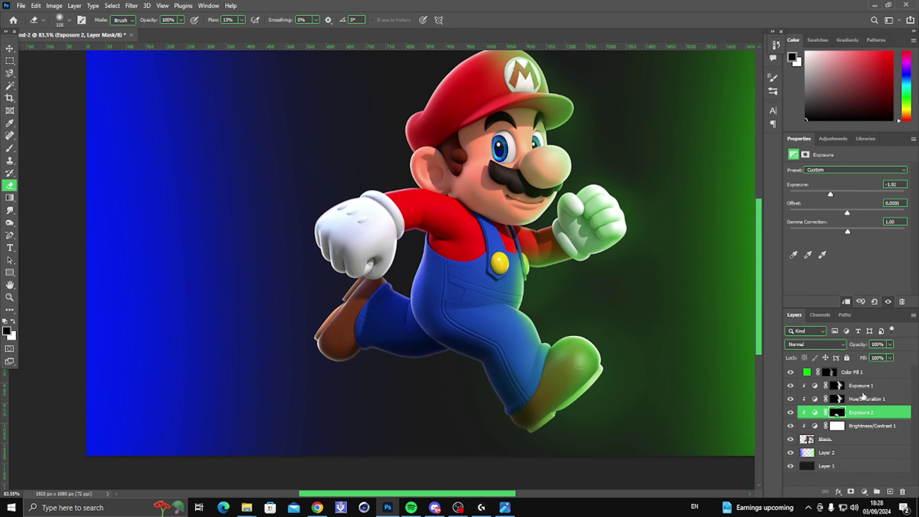
pyautogui.click(873, 429)
pyautogui.click(865, 439)
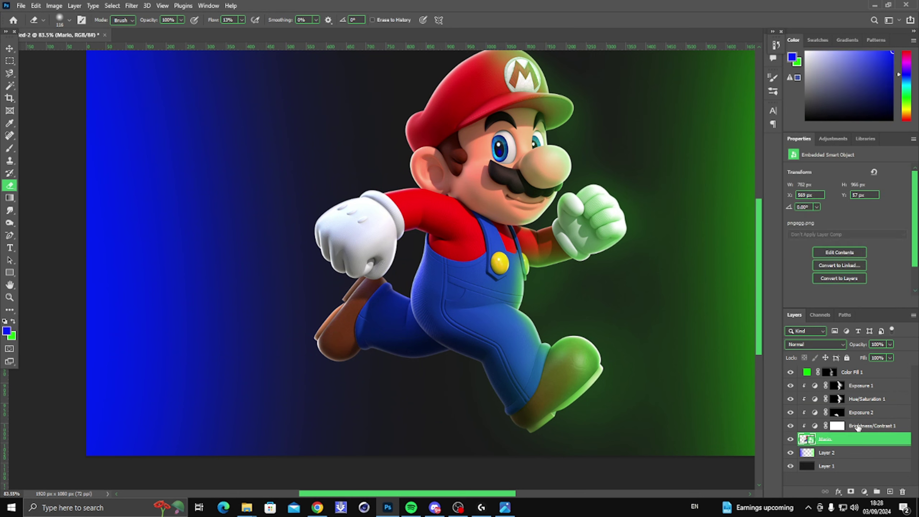
pyautogui.click(857, 427)
pyautogui.keyDown('shift'); pyautogui.click(859, 375); pyautogui.keyUp('shift')
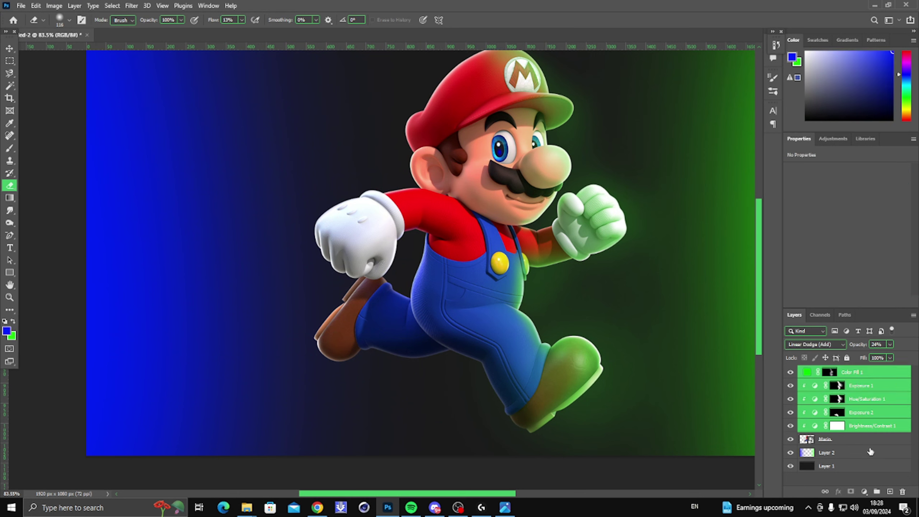
pyautogui.click(879, 429)
# Step: Add a colorized Hue/Saturation adjustment above the green fill layer with hue 239, saturation 59 and lightness +12
pyautogui.click(867, 373)
pyautogui.click(864, 491)
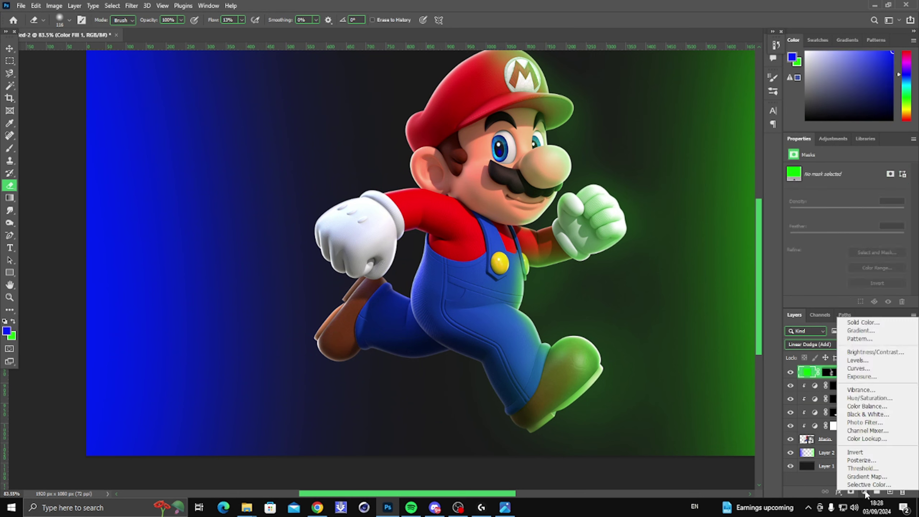
pyautogui.click(864, 322)
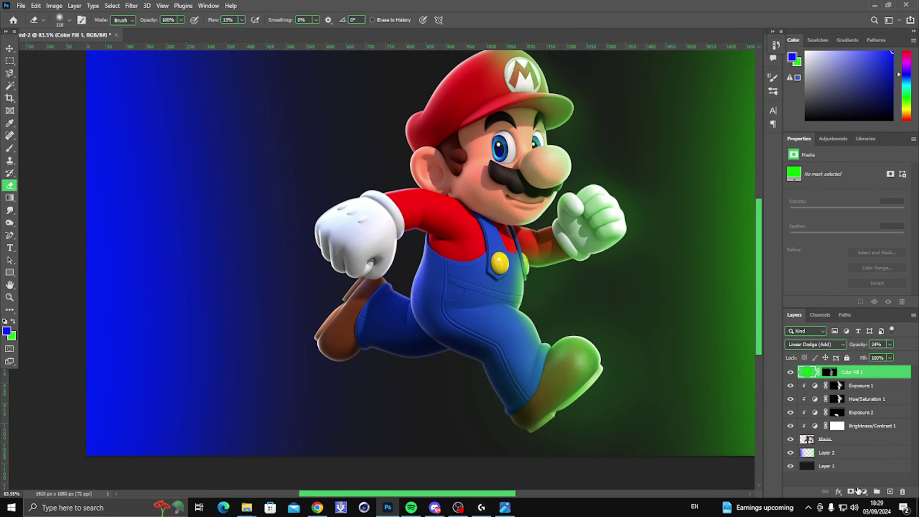
pyautogui.click(863, 491)
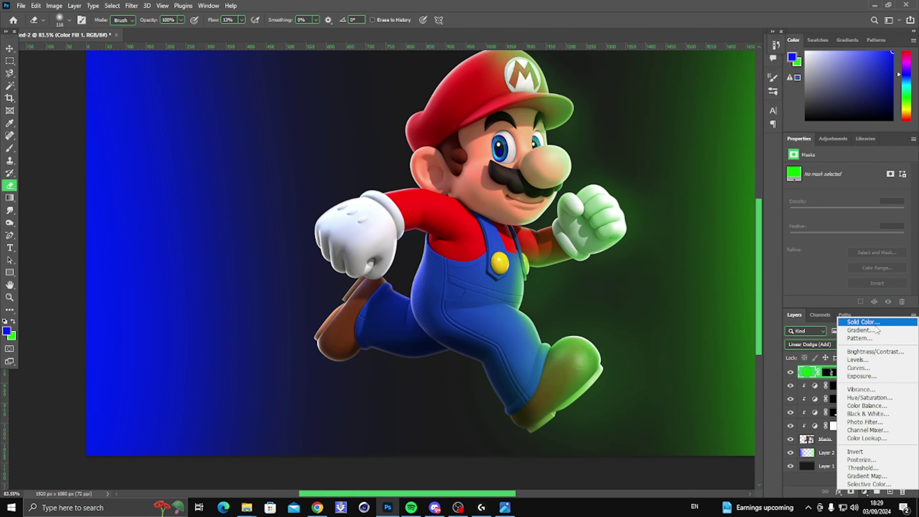
pyautogui.click(878, 398)
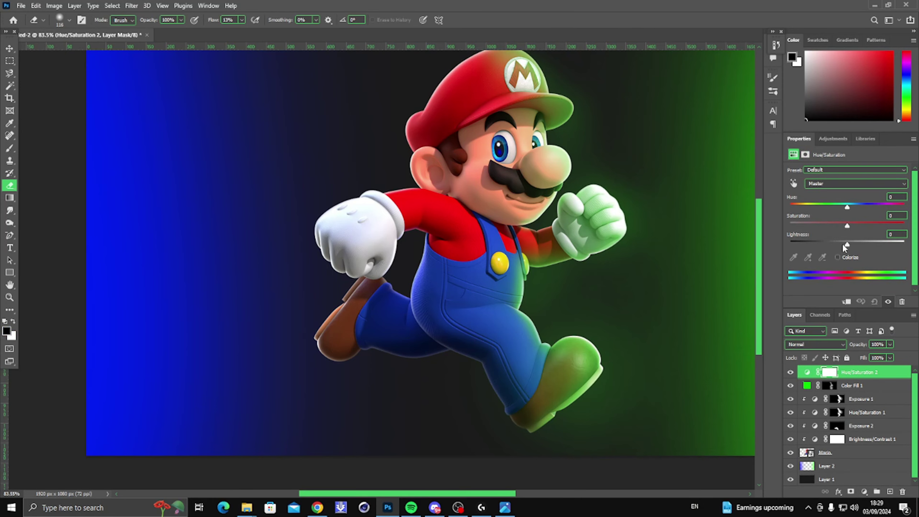
pyautogui.click(837, 257)
pyautogui.moveTo(864, 205); pyautogui.dragTo(864, 205)
pyautogui.click(855, 224)
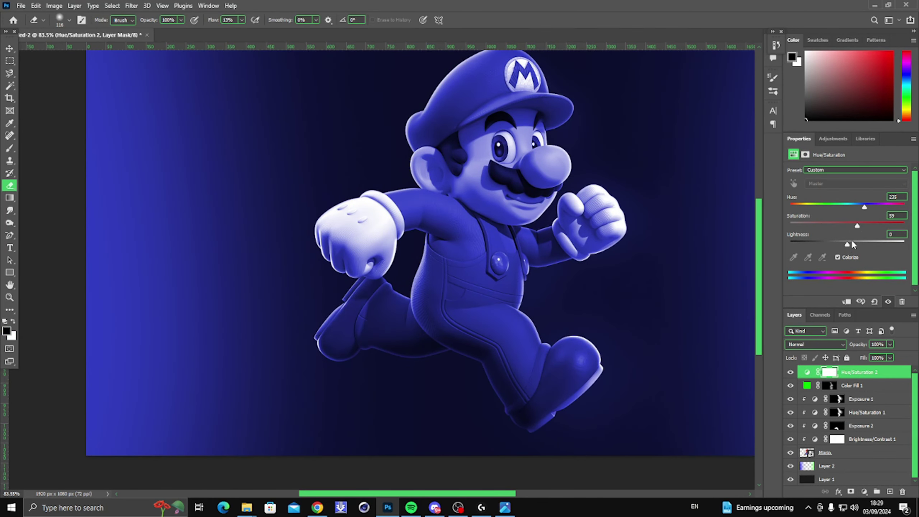
pyautogui.moveTo(853, 244); pyautogui.dragTo(850, 245)
pyautogui.moveTo(864, 209); pyautogui.dragTo(867, 211)
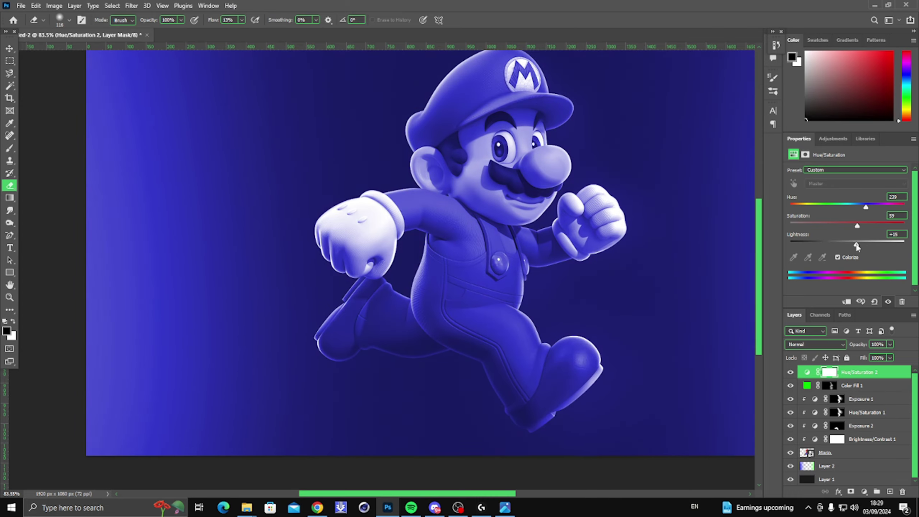
pyautogui.moveTo(851, 246); pyautogui.dragTo(857, 248)
# Step: Invert the blue Hue/Saturation layer's mask and clip the layer to the character beneath the green fill
pyautogui.hotkey('ctrl', 'i')
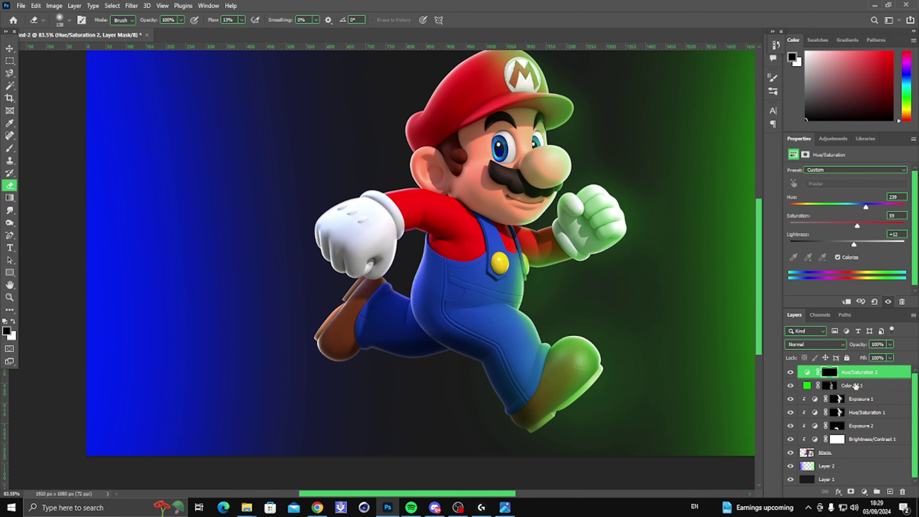
pyautogui.moveTo(849, 387); pyautogui.dragTo(863, 390)
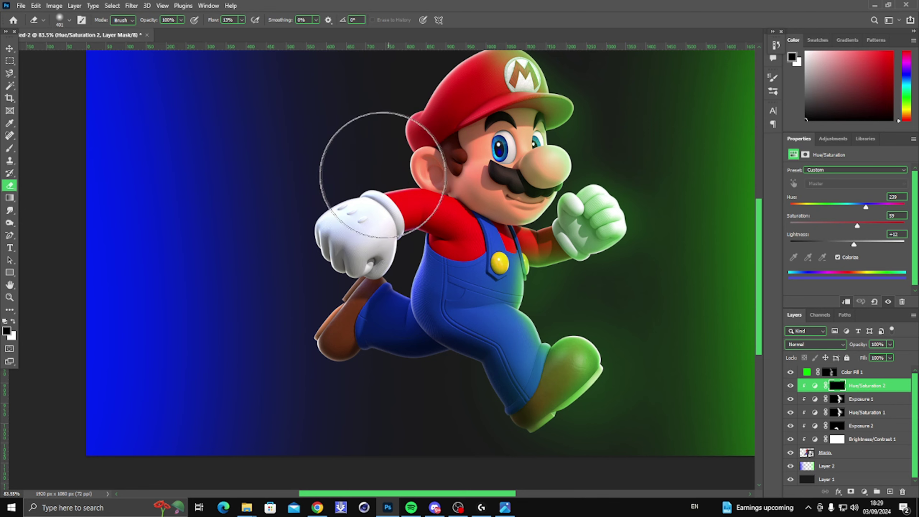
# Step: Resize the eraser and reveal the blue tint along the back shoe, the rear glove and the upper sleeve
pyautogui.press(']')
pyautogui.press(']')
pyautogui.press(']')
pyautogui.press(']')
pyautogui.keyDown('alt'); pyautogui.scroll(2, 336, 246); pyautogui.keyUp('alt')
pyautogui.press('[')
pyautogui.press('[')
pyautogui.press('[')
pyautogui.press('[')
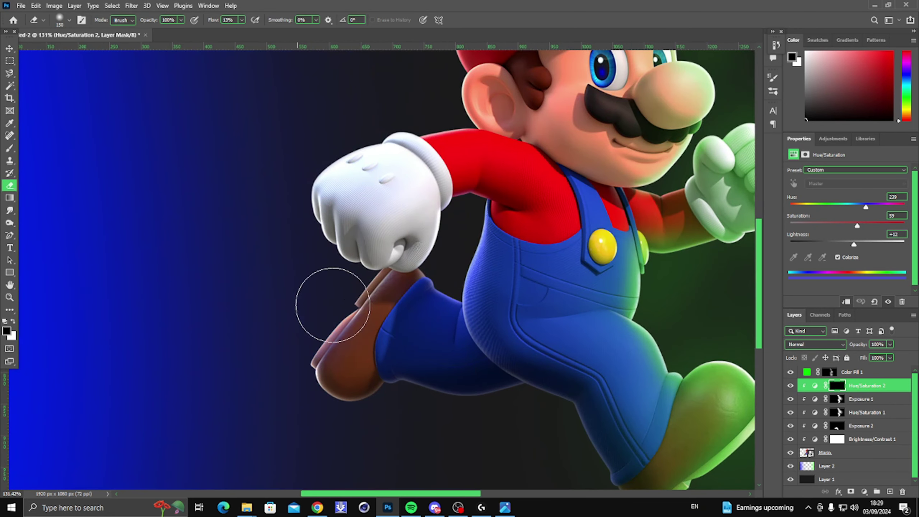
pyautogui.scroll(-2, 267, 364)
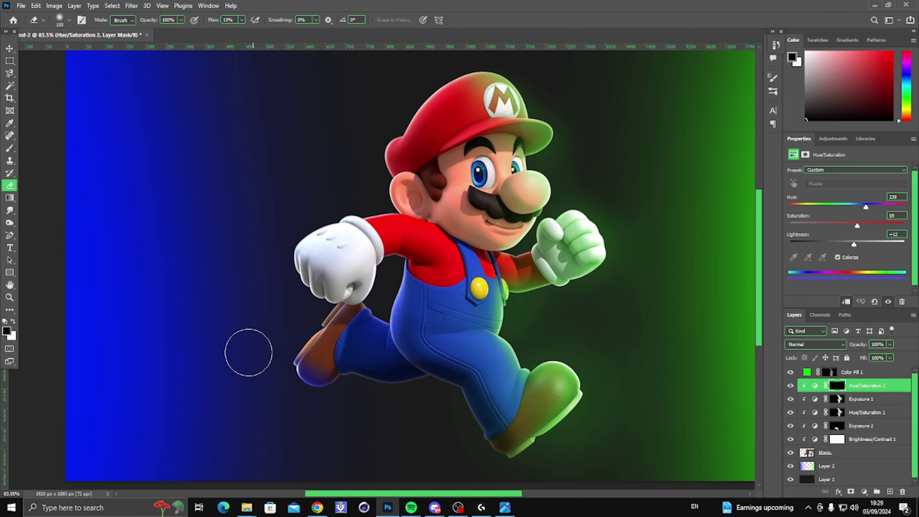
pyautogui.moveTo(293, 312)
pyautogui.mouseDown()
pyautogui.moveTo(270, 356)
pyautogui.moveTo(290, 343)
pyautogui.moveTo(295, 316)
pyautogui.moveTo(314, 315)
pyautogui.mouseUp()
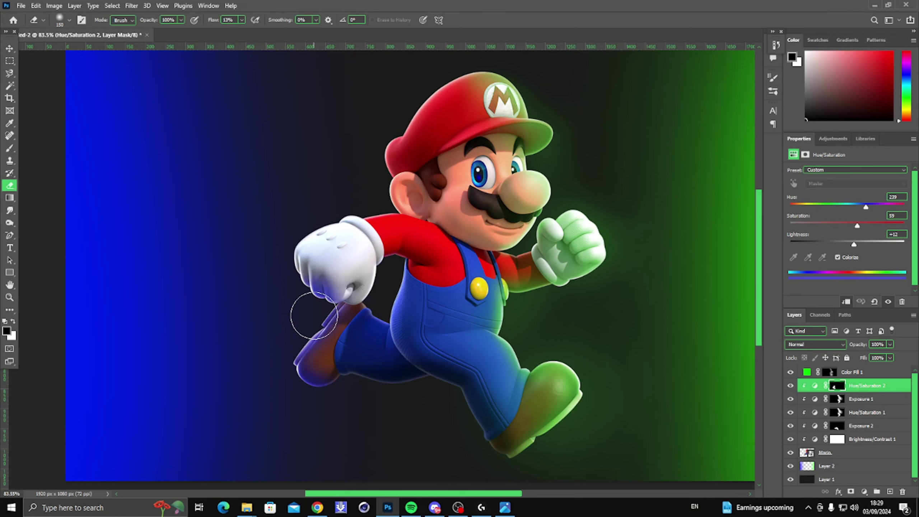
pyautogui.moveTo(330, 215); pyautogui.dragTo(346, 220)
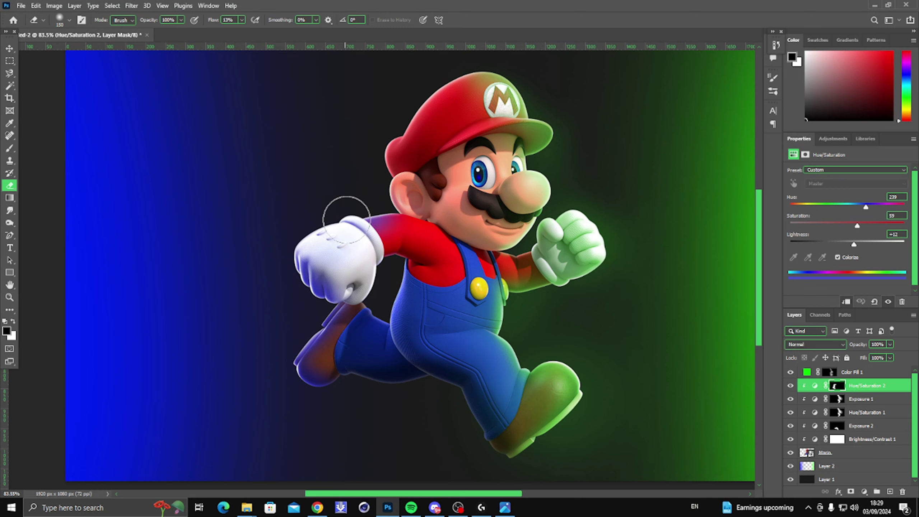
# Step: Undo the last mask stroke and reveal the blue tint along the sleeve's upper edge with a smaller eraser
pyautogui.scroll(3, 386, 201)
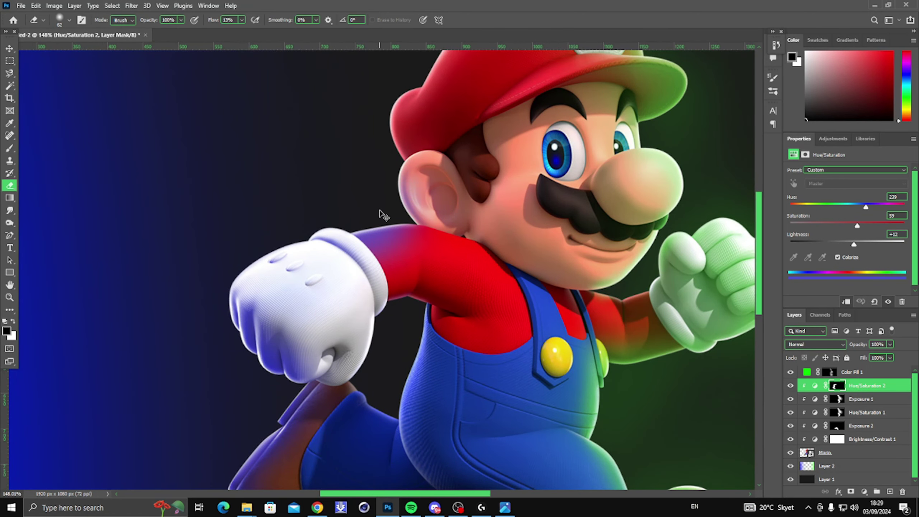
pyautogui.hotkey('ctrl', 'z')
pyautogui.scroll(4, 386, 219)
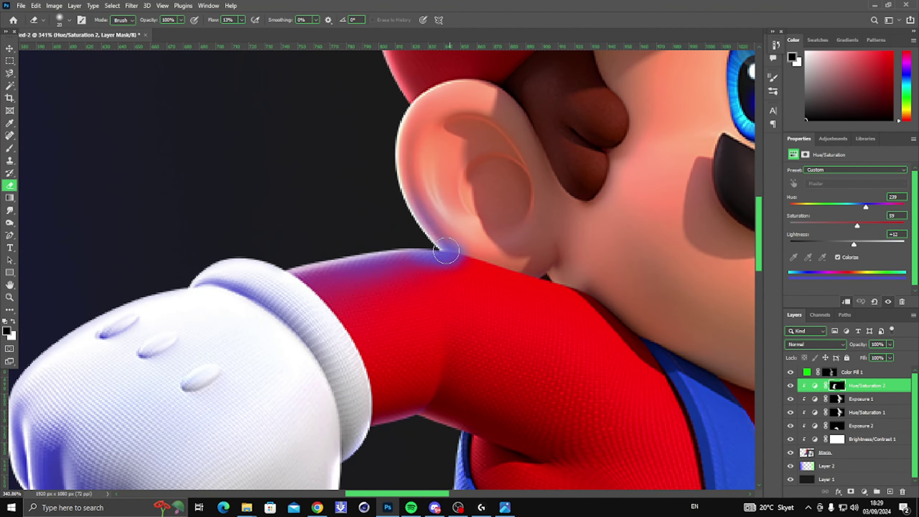
# Step: Reveal the blue tint along the ear and the back of the cap, varying the eraser size
pyautogui.scroll(-6, 421, 252)
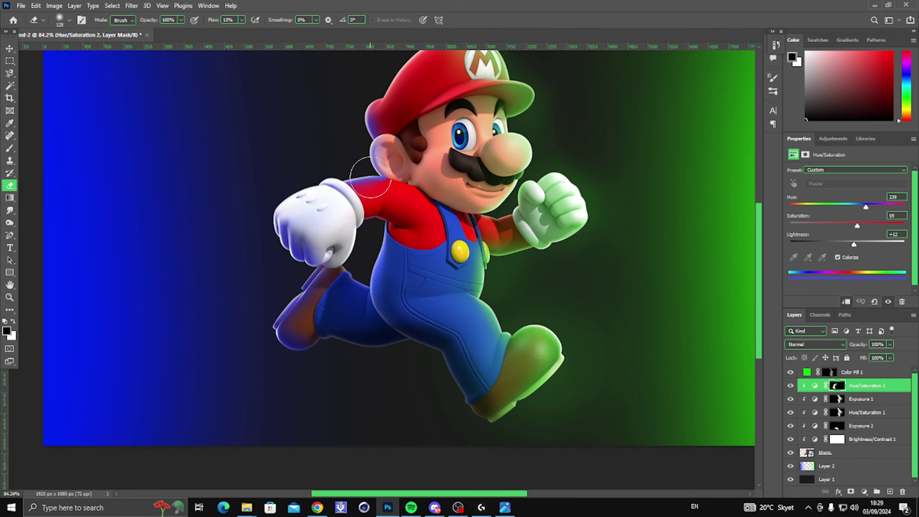
pyautogui.scroll(-5, 369, 83)
pyautogui.scroll(5, 399, 46)
pyautogui.scroll(-1, 332, 103)
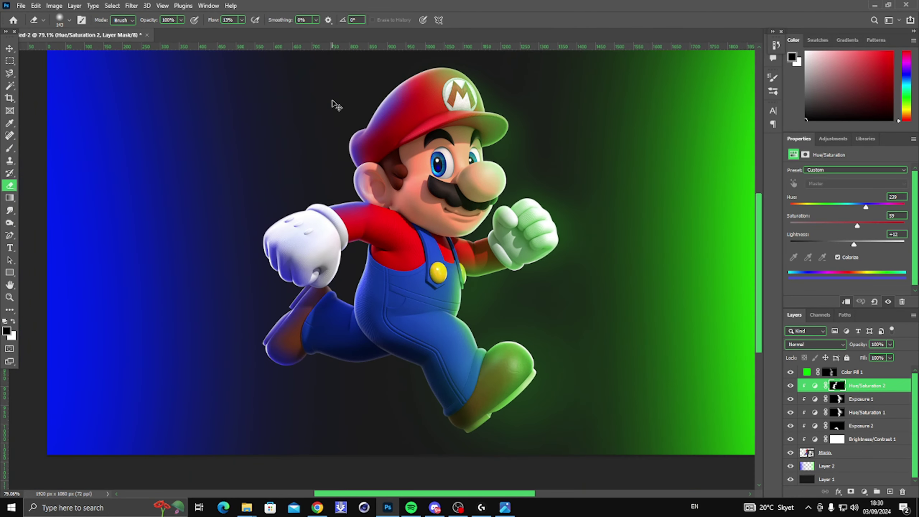
pyautogui.scroll(-4, 390, 78)
pyautogui.scroll(3, 361, 102)
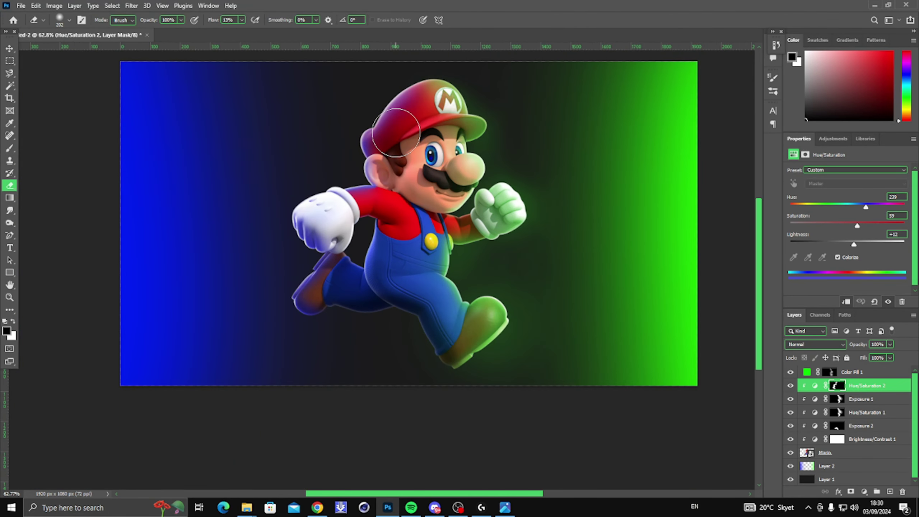
pyautogui.scroll(3, 399, 116)
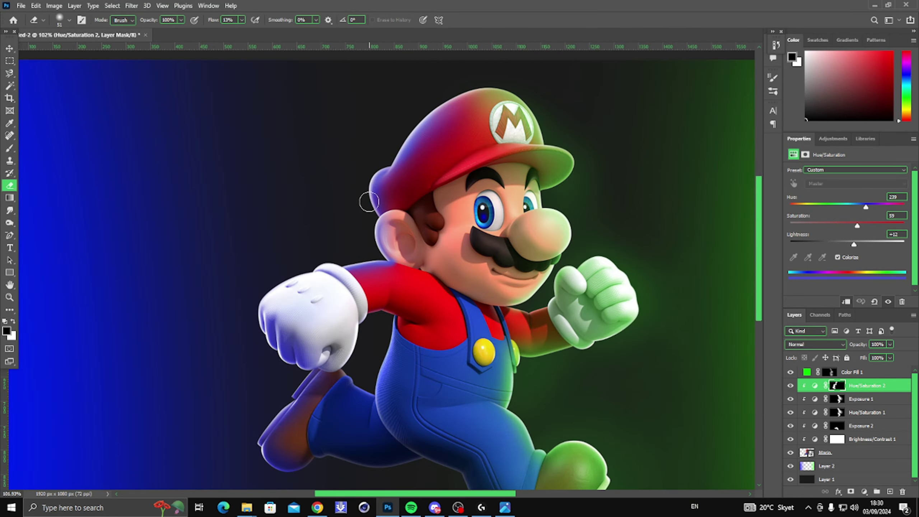
# Step: Reduce the blue Hue/Saturation layer's opacity to 76%
pyautogui.scroll(-3, 369, 201)
pyautogui.click(890, 344)
pyautogui.moveTo(892, 355); pyautogui.dragTo(877, 358)
pyautogui.scroll(-3, 474, 224)
# Step: Swap the mask colours and remove the blue tint from the cap, ear and upper sleeve
pyautogui.press('x')
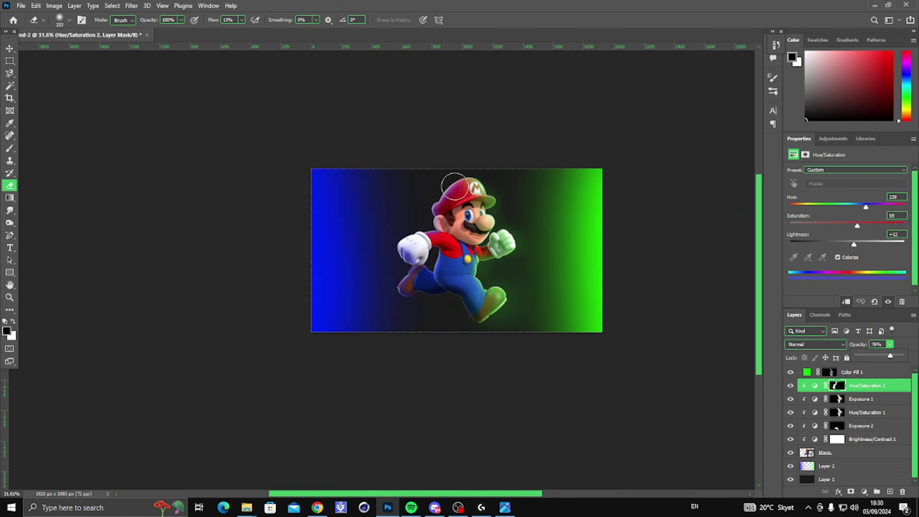
pyautogui.scroll(4, 358, 288)
pyautogui.scroll(-5, 385, 222)
pyautogui.scroll(4, 335, 257)
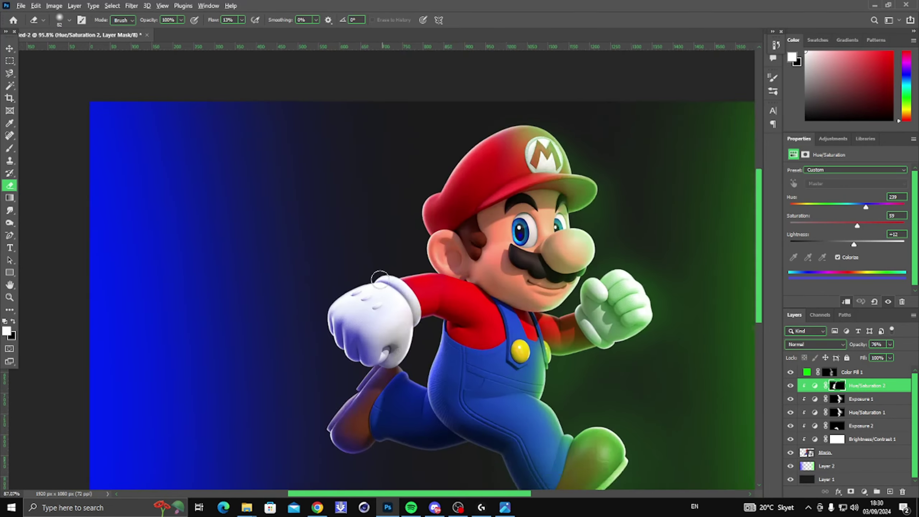
pyautogui.scroll(-2, 390, 211)
pyautogui.scroll(2, 362, 351)
# Step: Restore the blue tint as a narrow rim along the sleeve's upper edge with a progressively smaller eraser
pyautogui.scroll(3, 369, 329)
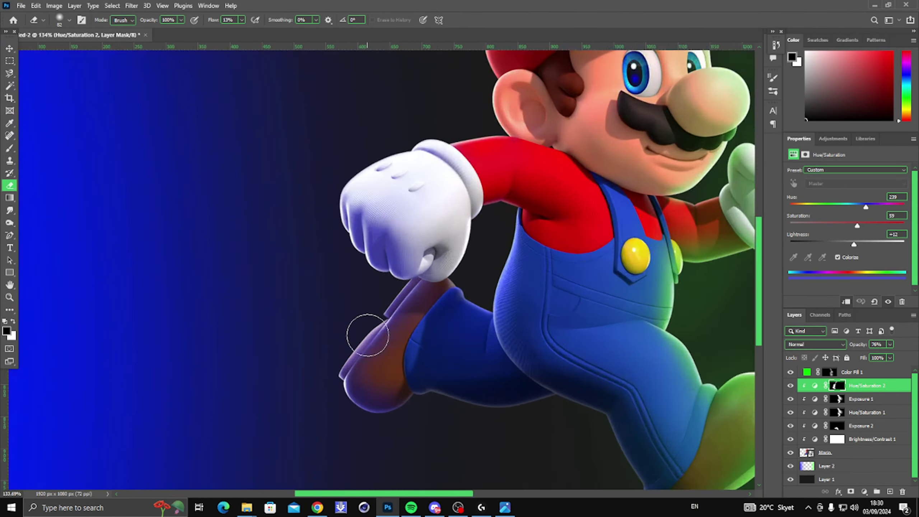
pyautogui.scroll(3, 408, 153)
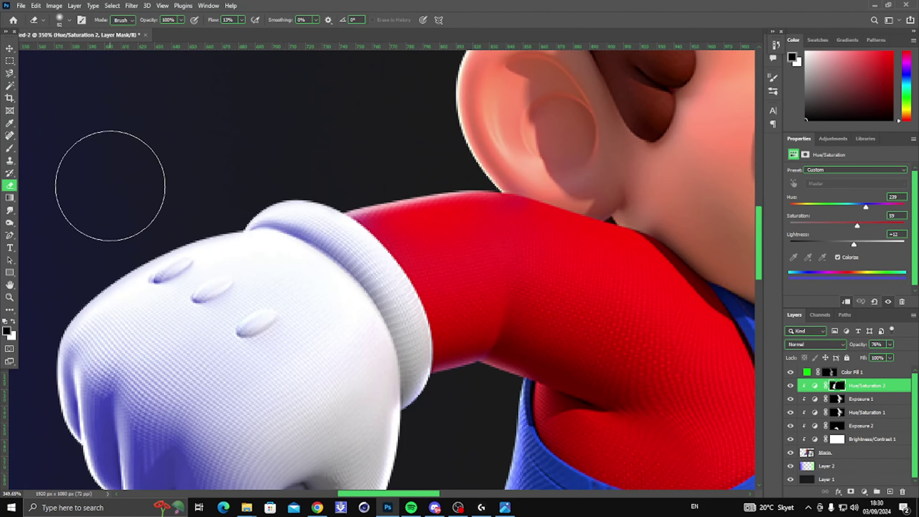
pyautogui.moveTo(332, 180)
pyautogui.mouseDown()
pyautogui.moveTo(389, 169)
pyautogui.moveTo(447, 181)
pyautogui.mouseUp()
pyautogui.press('[')
pyautogui.press('[')
pyautogui.press('[')
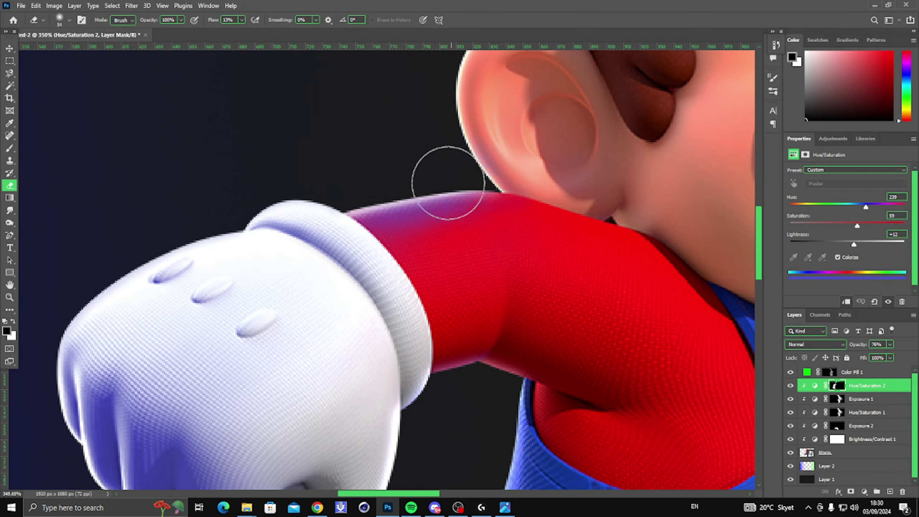
pyautogui.keyDown('alt'); pyautogui.rightClick(421, 189); pyautogui.keyUp('alt')
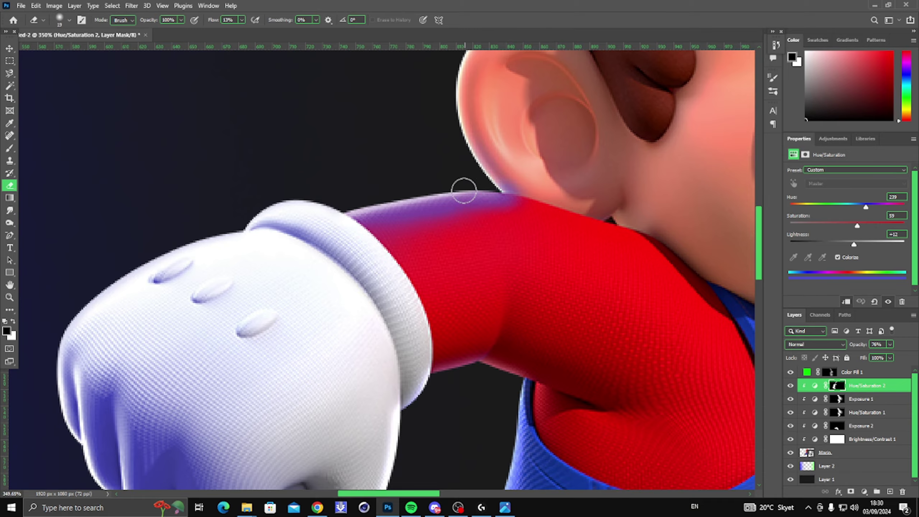
# Step: Examine the blue rim tint on the cap, ear, sleeve and glove, both close up and in the full composition
pyautogui.scroll(-5, 463, 191)
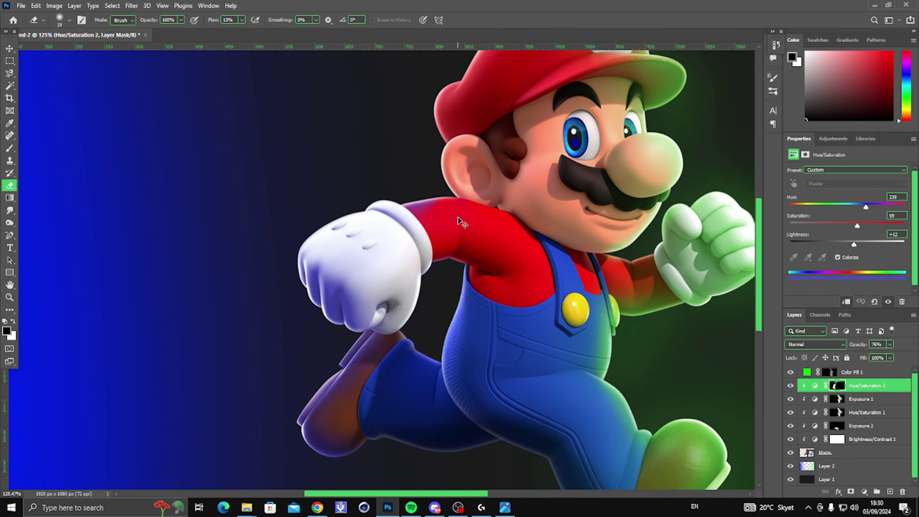
pyautogui.scroll(-3, 442, 209)
pyautogui.keyDown('alt'); pyautogui.rightClick(430, 159); pyautogui.keyUp('alt')
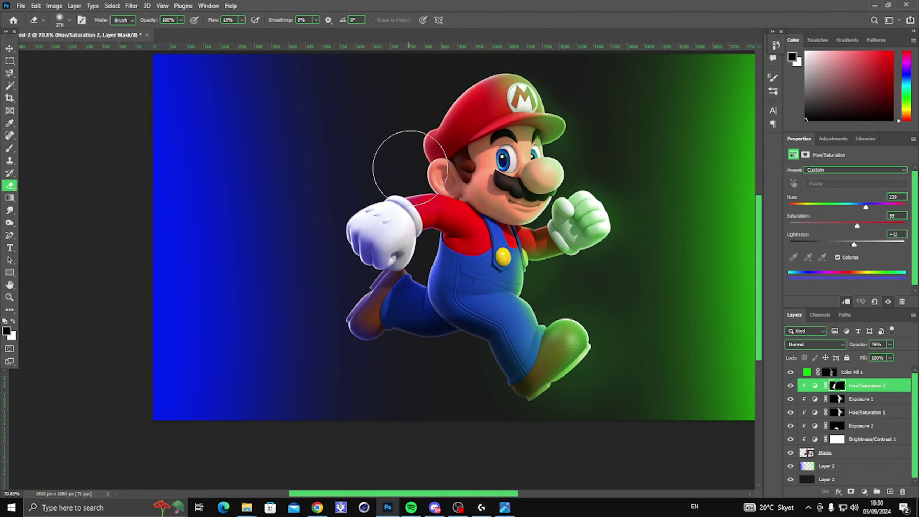
pyautogui.scroll(-2, 407, 134)
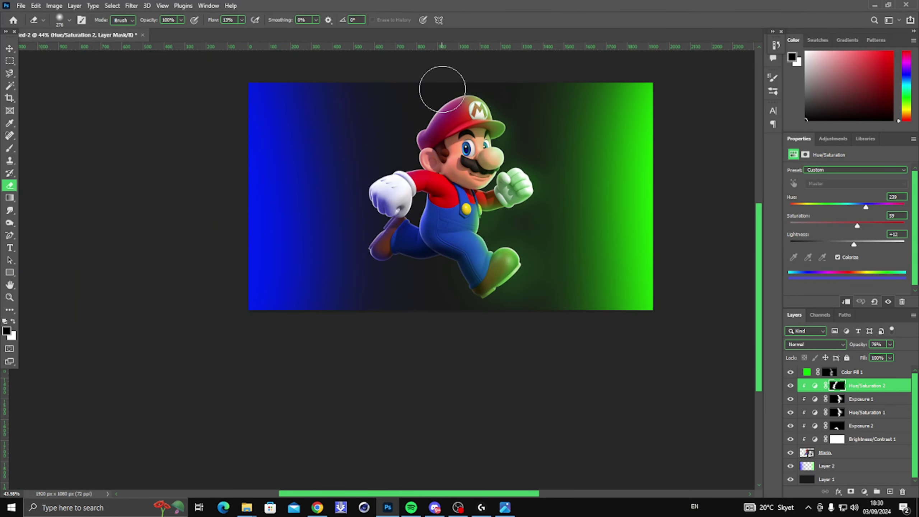
pyautogui.scroll(-2, 288, 196)
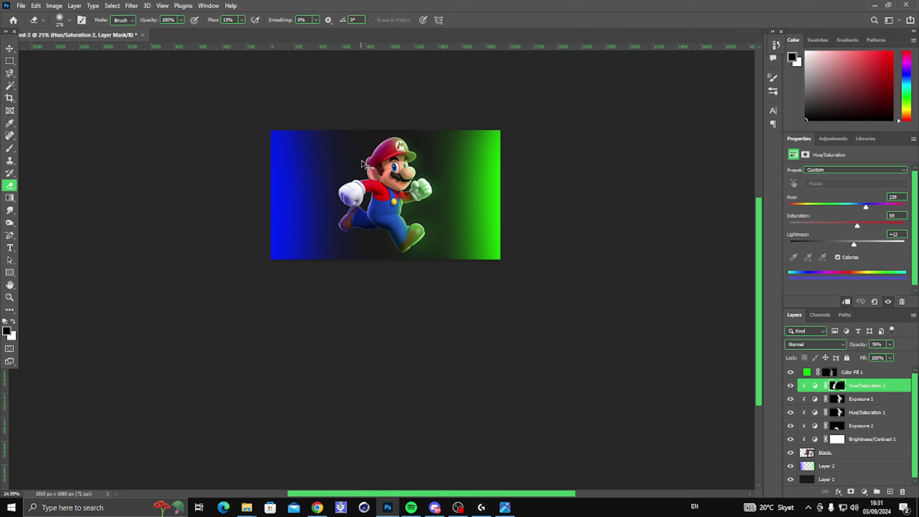
pyautogui.scroll(3, 362, 161)
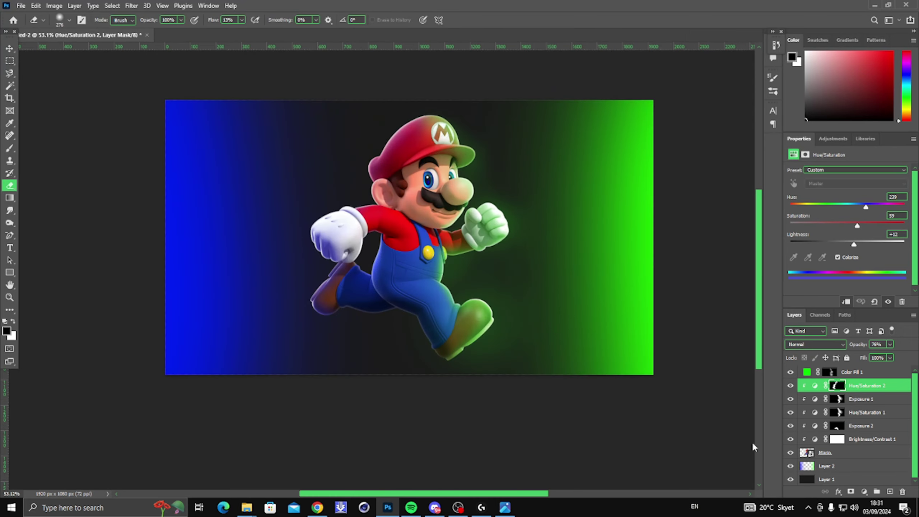
pyautogui.scroll(1, 338, 200)
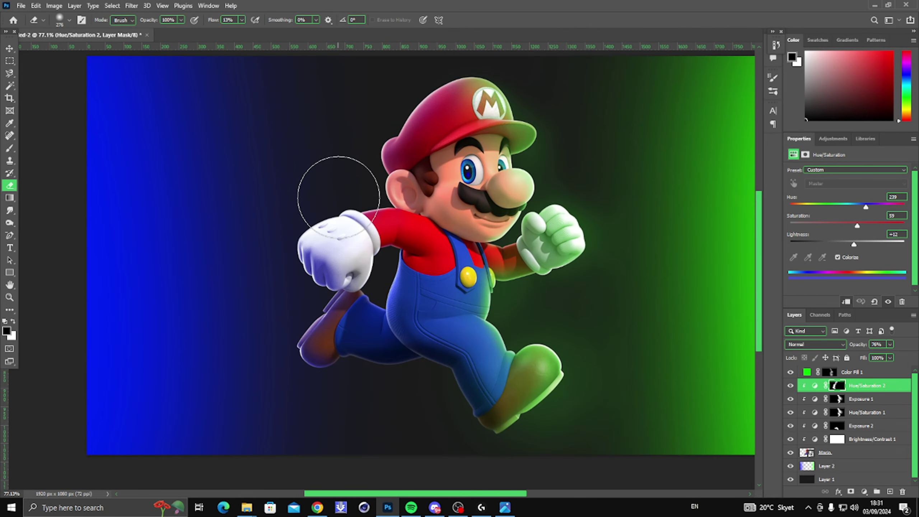
pyautogui.scroll(-2, 348, 251)
pyautogui.scroll(2, 349, 250)
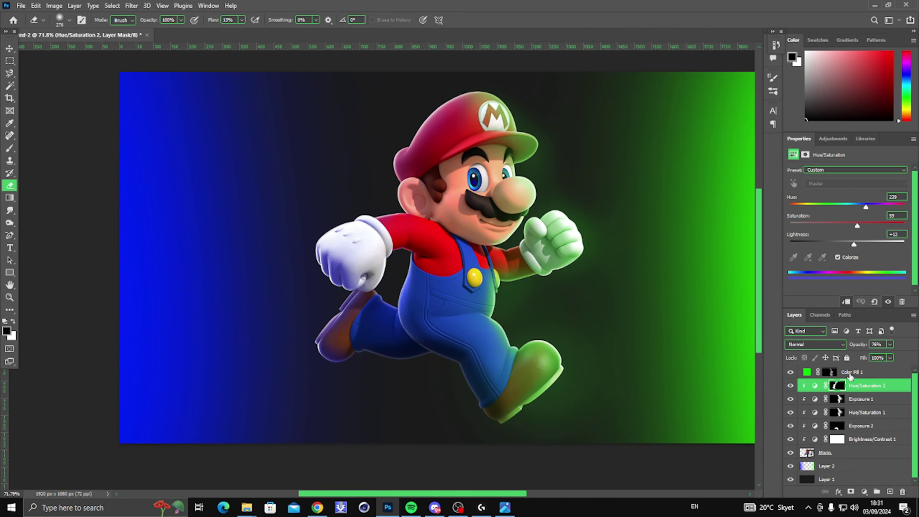
# Step: Add an Exposure adjustment layer above Hue/Saturation 2 with exposure +0.47
pyautogui.click(864, 491)
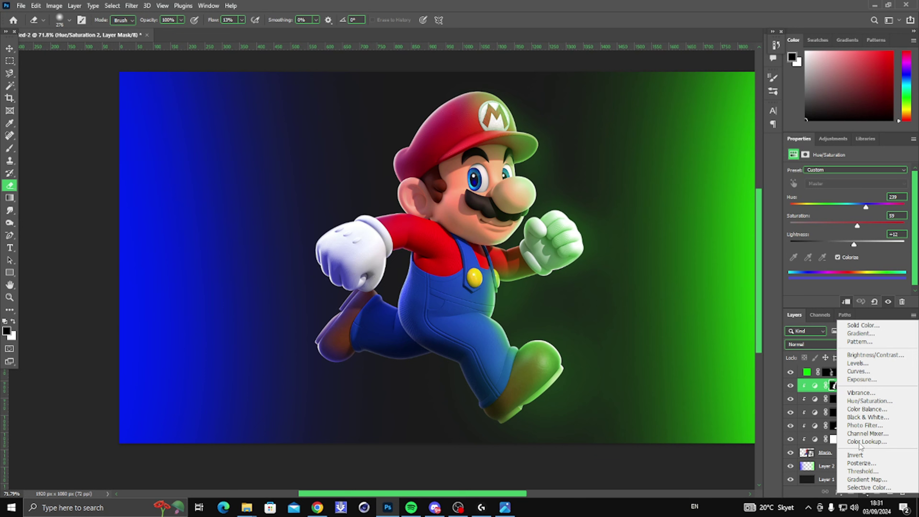
pyautogui.click(854, 378)
pyautogui.moveTo(848, 195); pyautogui.dragTo(851, 194)
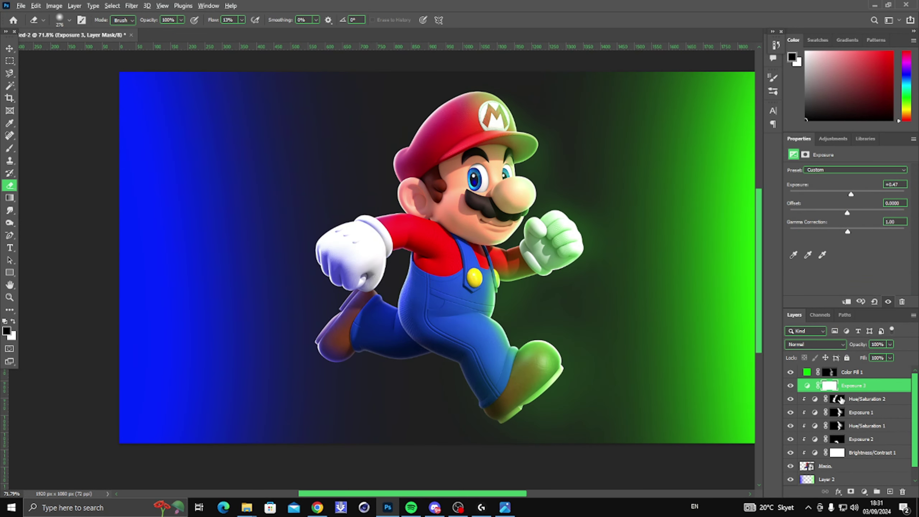
# Step: Replace the new Exposure layer's mask with a copy of the Hue/Saturation 2 mask and clip the layer to the Mario render
pyautogui.moveTo(840, 398); pyautogui.dragTo(830, 386)
pyautogui.click(425, 190)
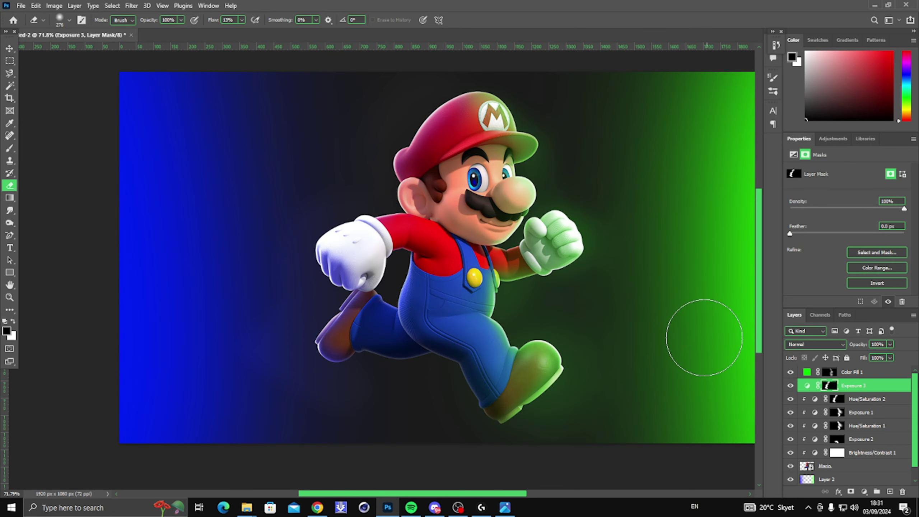
pyautogui.keyDown('alt'); pyautogui.click(853, 388); pyautogui.keyUp('alt')
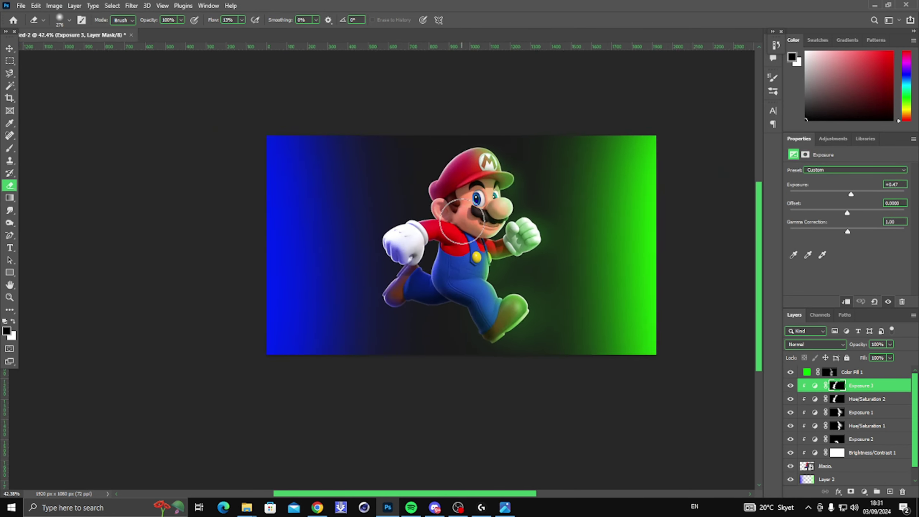
pyautogui.scroll(-3, 584, 266)
pyautogui.scroll(1, 395, 271)
pyautogui.scroll(-3, 396, 271)
pyautogui.scroll(4, 434, 237)
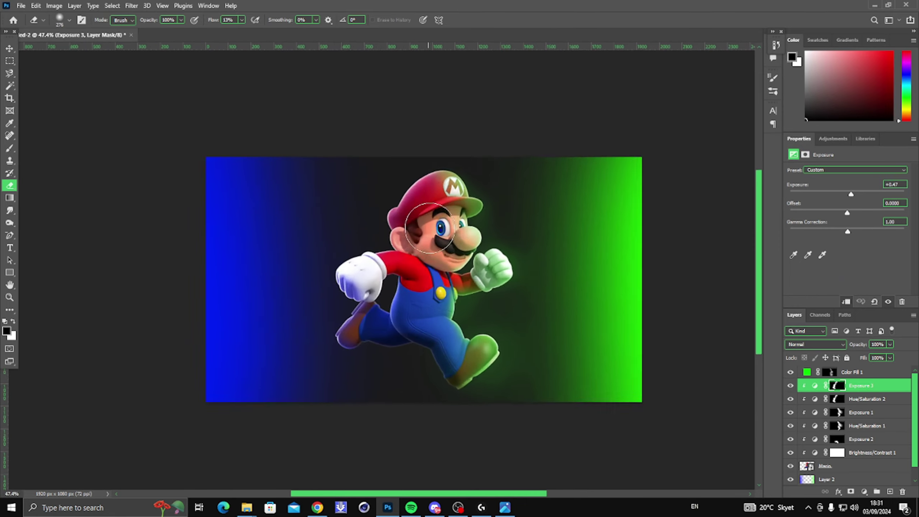
pyautogui.scroll(-3, 450, 222)
pyautogui.scroll(3, 517, 205)
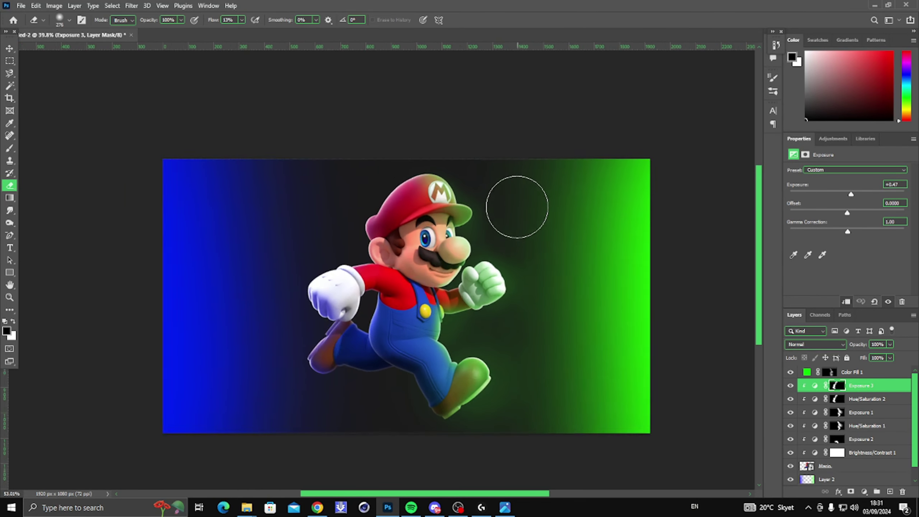
# Step: Add a pure blue Solid Color fill layer above Exposure 3
pyautogui.click(864, 491)
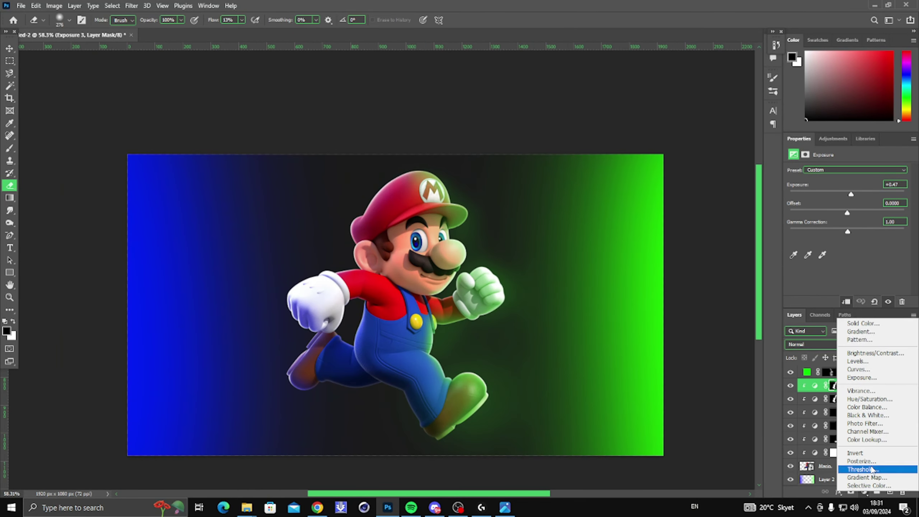
pyautogui.click(883, 322)
pyautogui.click(864, 288)
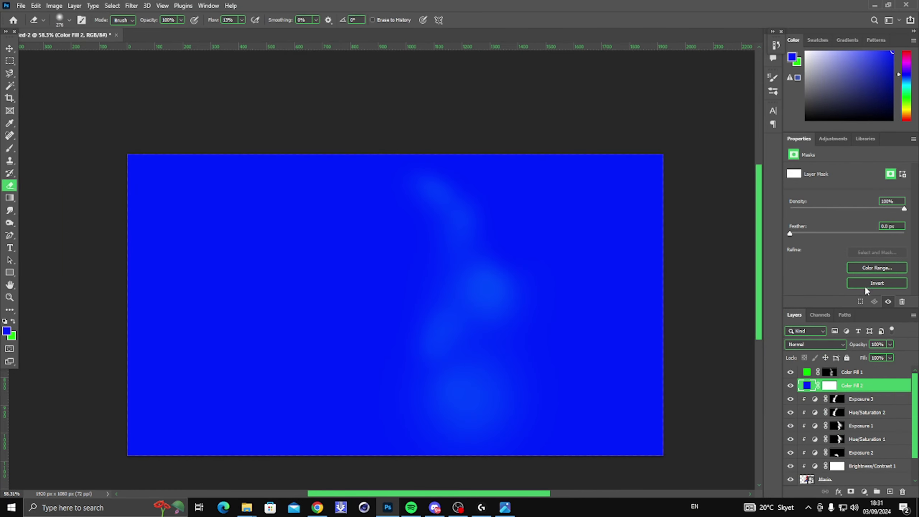
# Step: Set the blue fill layer to Linear Dodge (Add) blending at 34% opacity
pyautogui.click(830, 346)
pyautogui.click(832, 353)
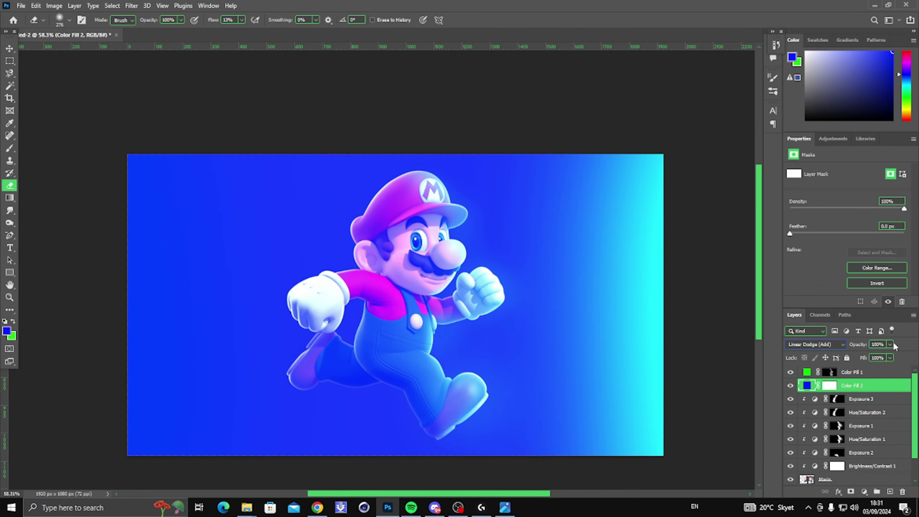
pyautogui.click(889, 344)
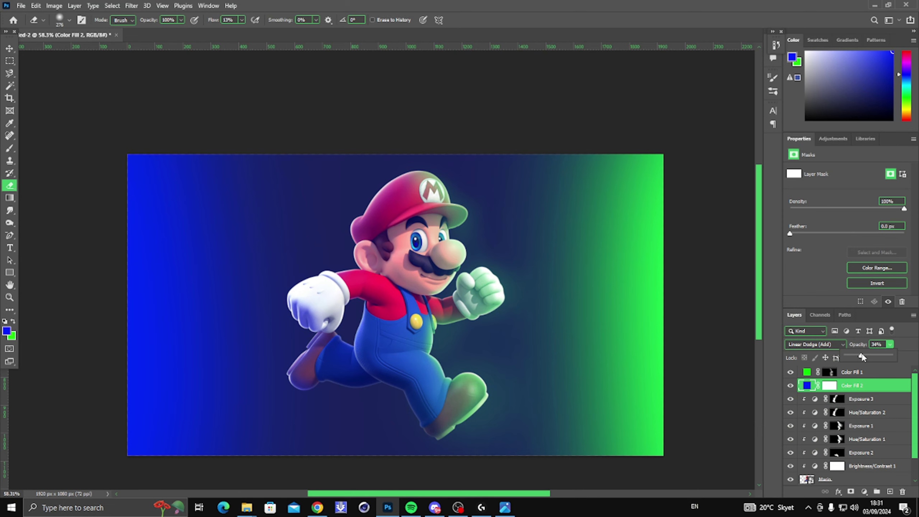
pyautogui.moveTo(862, 355); pyautogui.dragTo(864, 356)
# Step: Invert the blue fill's mask and reveal a soft blue glow around the glove, sleeve and rear shoe, varying the eraser size
pyautogui.click(836, 387)
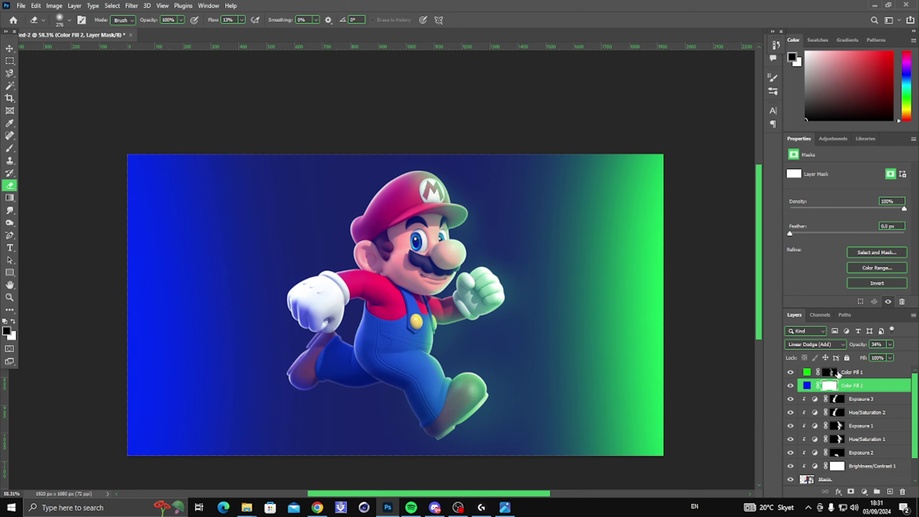
pyautogui.hotkey('ctrl', 'i')
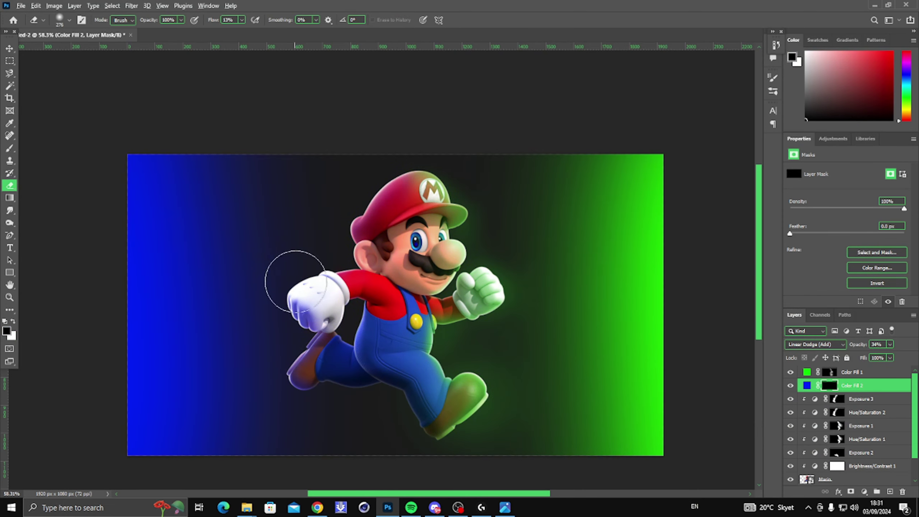
pyautogui.moveTo(295, 282)
pyautogui.mouseDown()
pyautogui.moveTo(312, 302)
pyautogui.moveTo(298, 310)
pyautogui.moveTo(297, 287)
pyautogui.moveTo(297, 369)
pyautogui.moveTo(303, 300)
pyautogui.moveTo(328, 267)
pyautogui.moveTo(302, 365)
pyautogui.moveTo(314, 328)
pyautogui.moveTo(308, 256)
pyautogui.mouseUp()
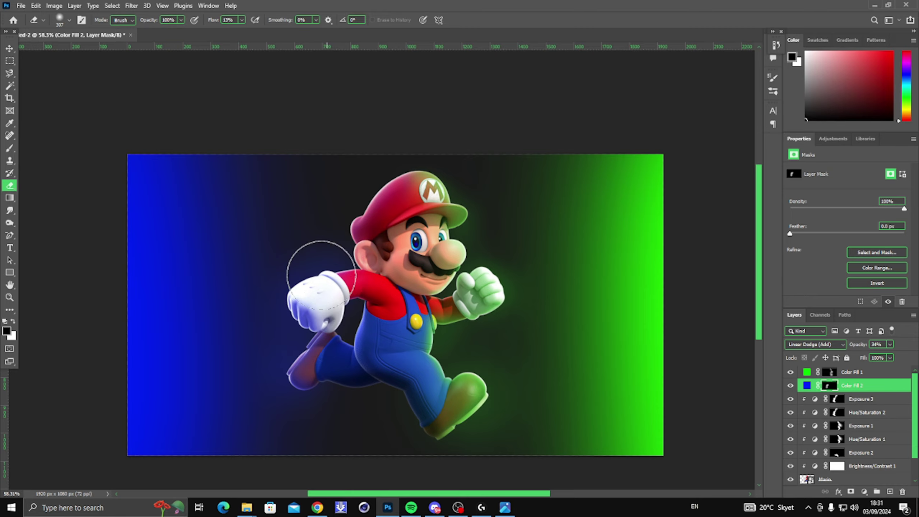
pyautogui.scroll(-2, 275, 319)
pyautogui.scroll(1, 281, 325)
pyautogui.scroll(-2, 280, 325)
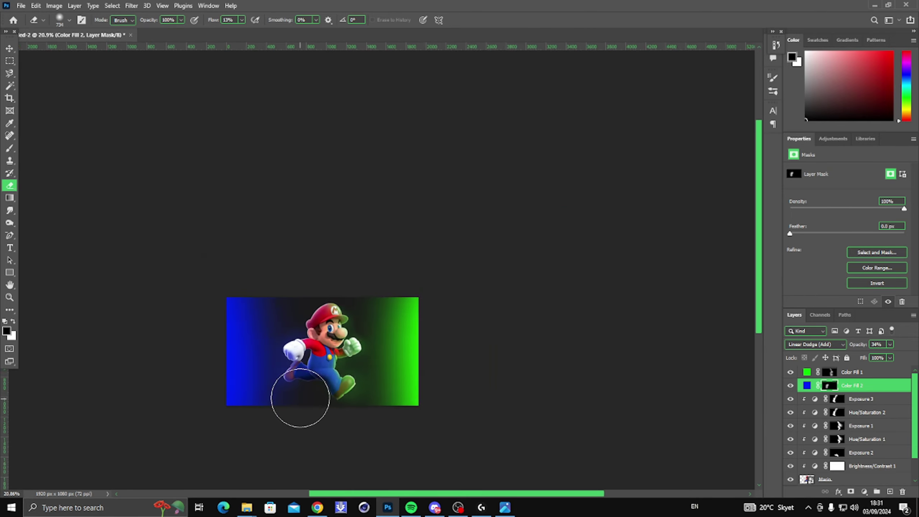
pyautogui.scroll(3, 302, 396)
pyautogui.keyDown('alt'); pyautogui.rightClick(318, 355); pyautogui.keyUp('alt')
pyautogui.scroll(-2, 318, 355)
pyautogui.keyDown('alt'); pyautogui.rightClick(339, 275); pyautogui.keyUp('alt')
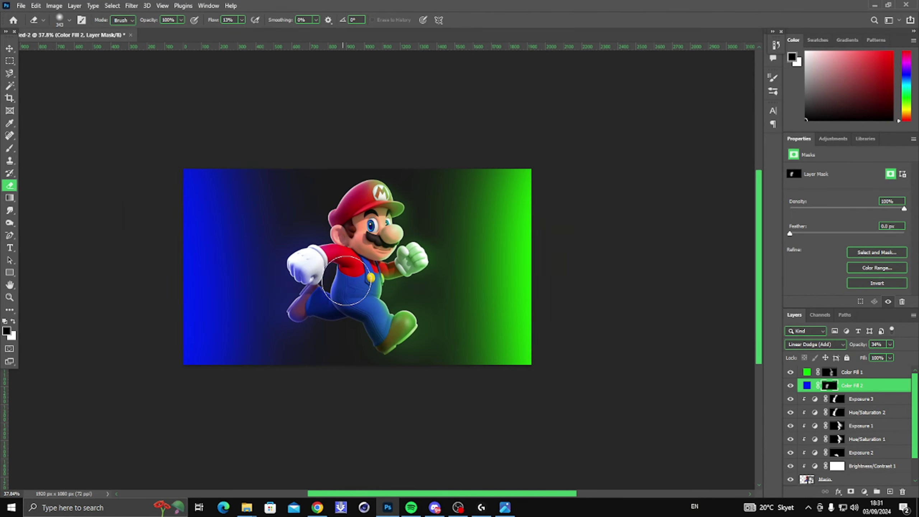
# Step: Examine the blue glow around Mario's arm, cap and rear shoe and compare it with the green side at several magnifications
pyautogui.scroll(-2, 358, 221)
pyautogui.scroll(3, 353, 274)
pyautogui.scroll(-2, 327, 322)
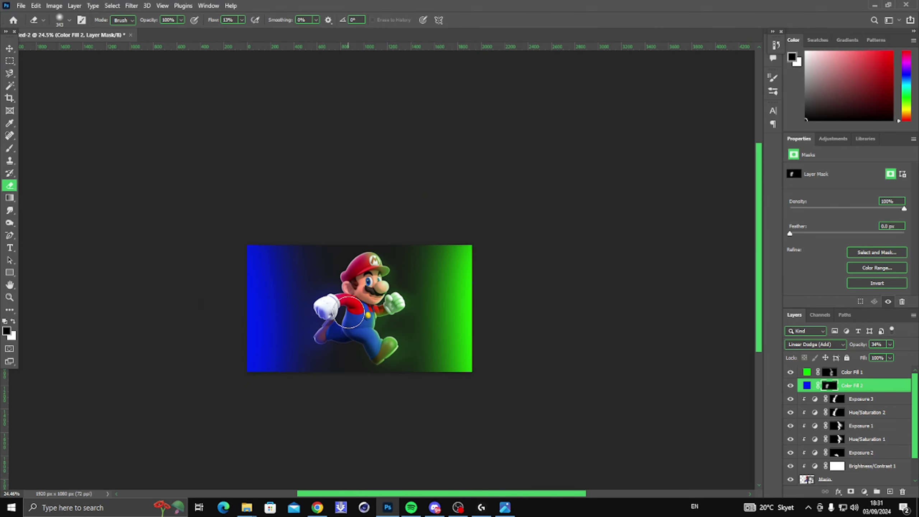
pyautogui.scroll(3, 477, 328)
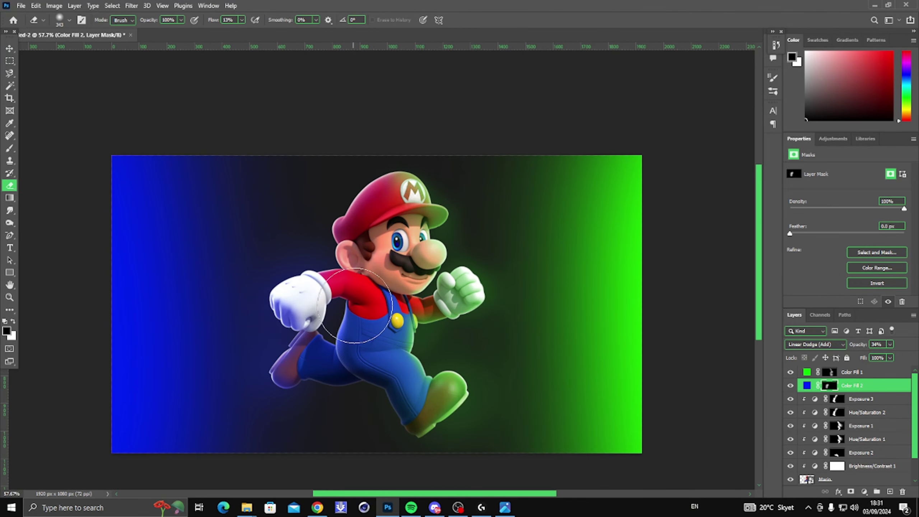
pyautogui.scroll(4, 358, 288)
pyautogui.keyDown('alt'); pyautogui.rightClick(369, 224); pyautogui.keyUp('alt')
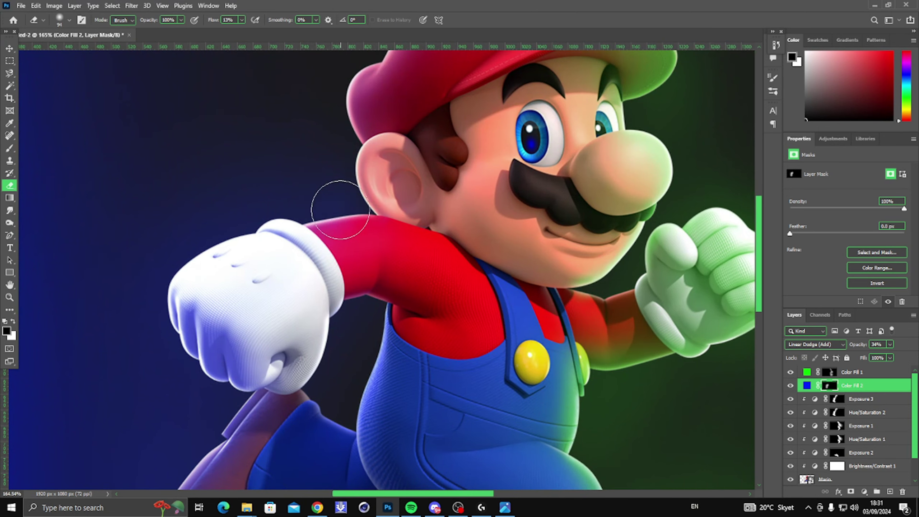
pyautogui.scroll(-3, 356, 213)
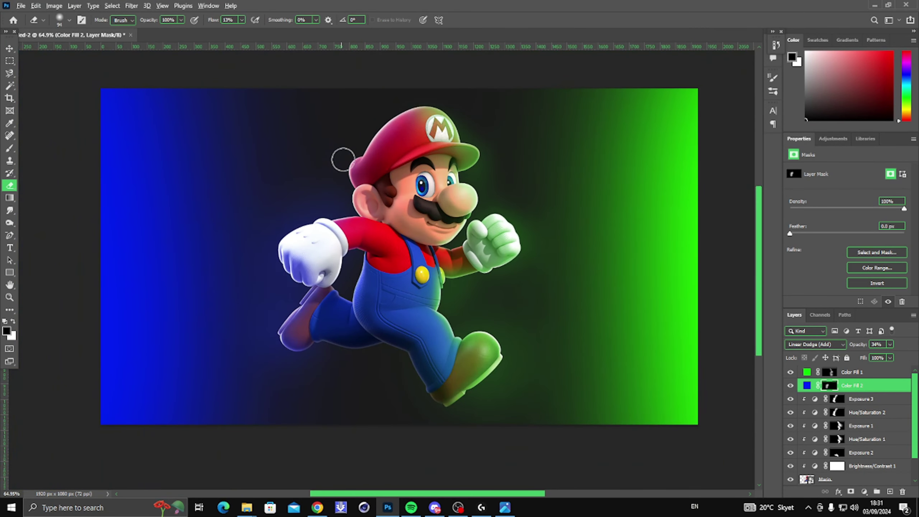
pyautogui.scroll(-2, 343, 159)
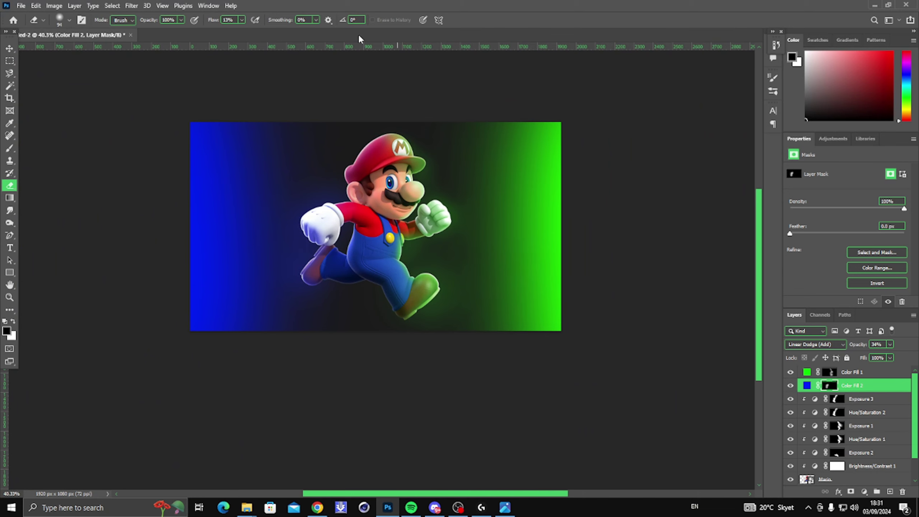
pyautogui.scroll(-2, 372, 130)
pyautogui.scroll(3, 371, 96)
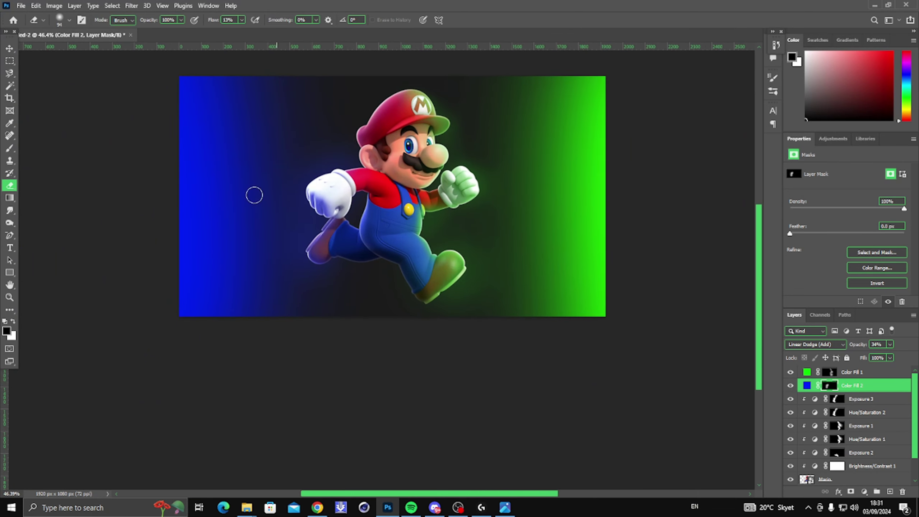
pyautogui.click(10, 297)
pyautogui.rightClick(298, 210)
pyautogui.click(339, 220)
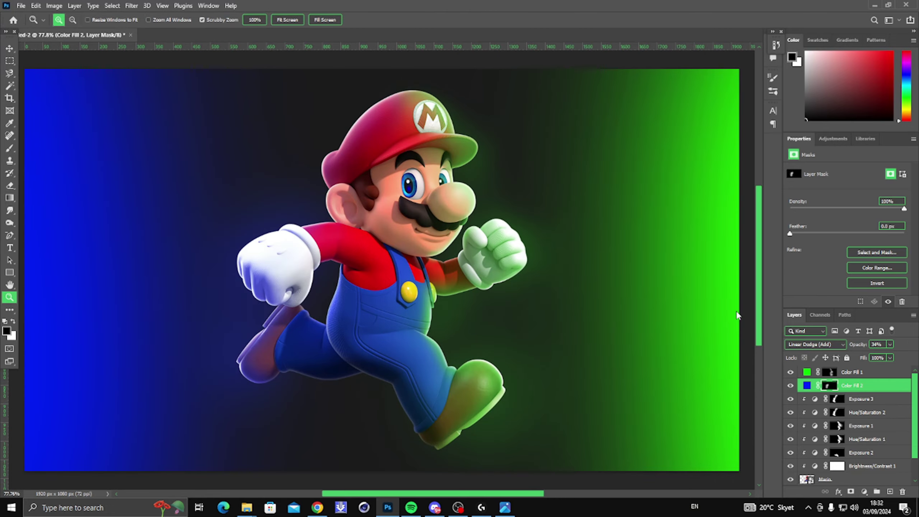
pyautogui.scroll(-3, 378, 198)
pyautogui.scroll(3, 356, 172)
pyautogui.scroll(2, 430, 333)
pyautogui.scroll(-4, 445, 354)
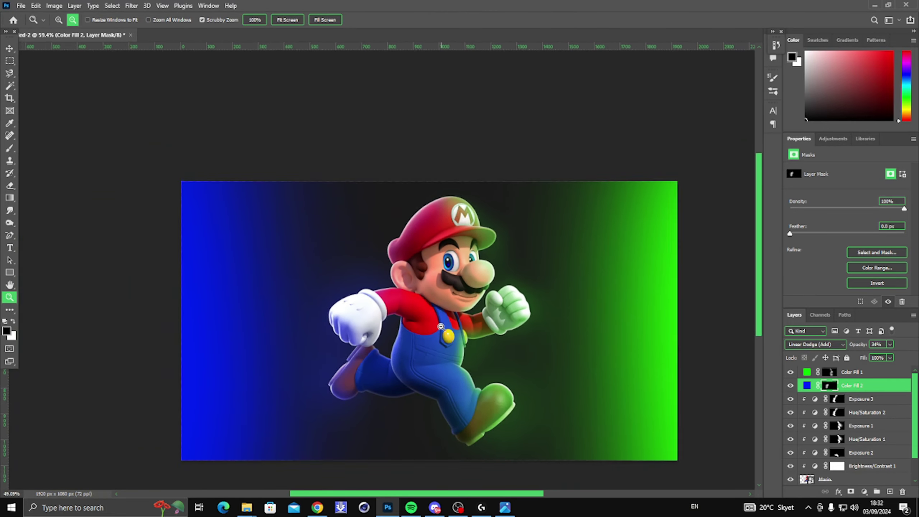
pyautogui.scroll(2, 432, 360)
pyautogui.rightClick(432, 360)
pyautogui.click(444, 372)
pyautogui.scroll(-3, 434, 355)
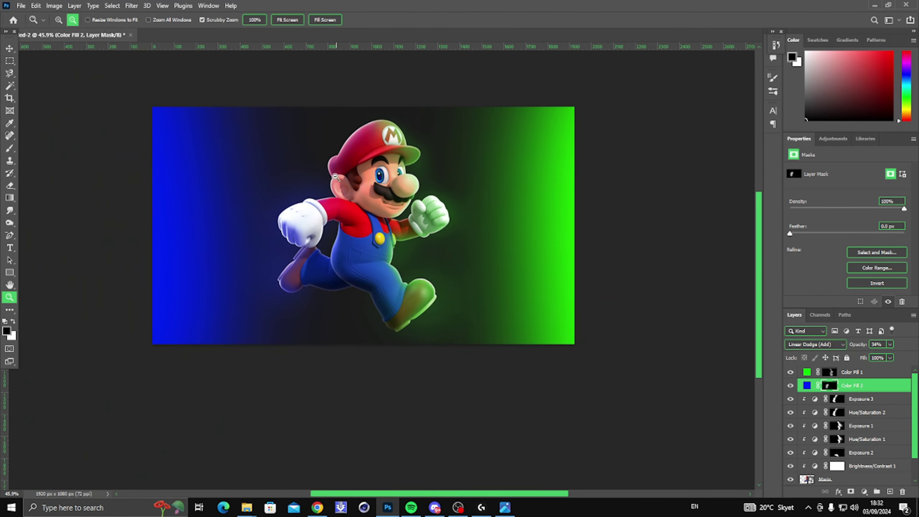
pyautogui.scroll(3, 476, 220)
# Step: Add an Exposure adjustment layer above the blue fill with exposure +2.37 and invert its mask to black
pyautogui.click(864, 491)
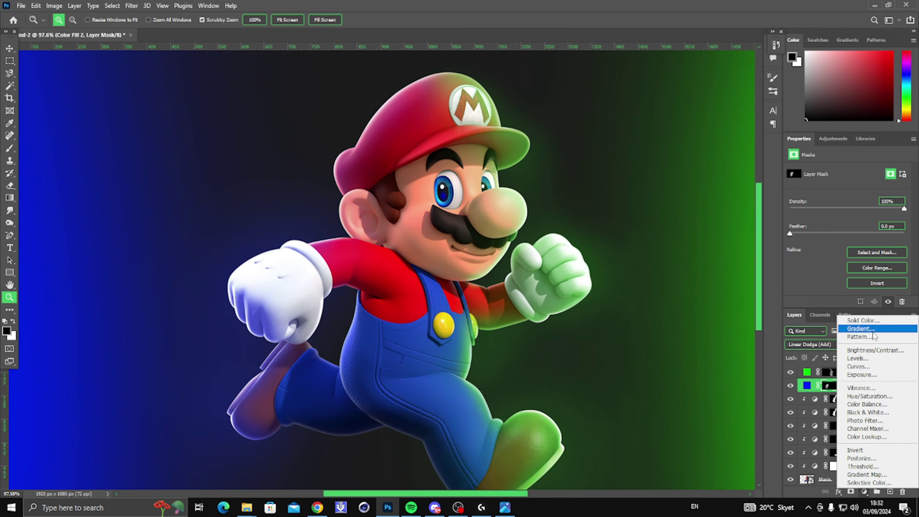
pyautogui.click(875, 375)
pyautogui.moveTo(846, 195); pyautogui.dragTo(867, 194)
pyautogui.hotkey('ctrl', 'i')
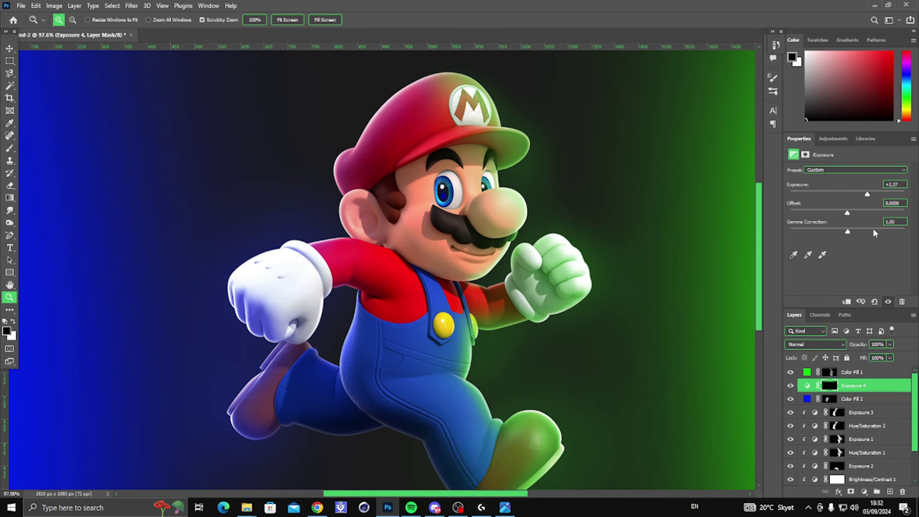
pyautogui.scroll(-6, 544, 152)
pyautogui.scroll(2, 486, 141)
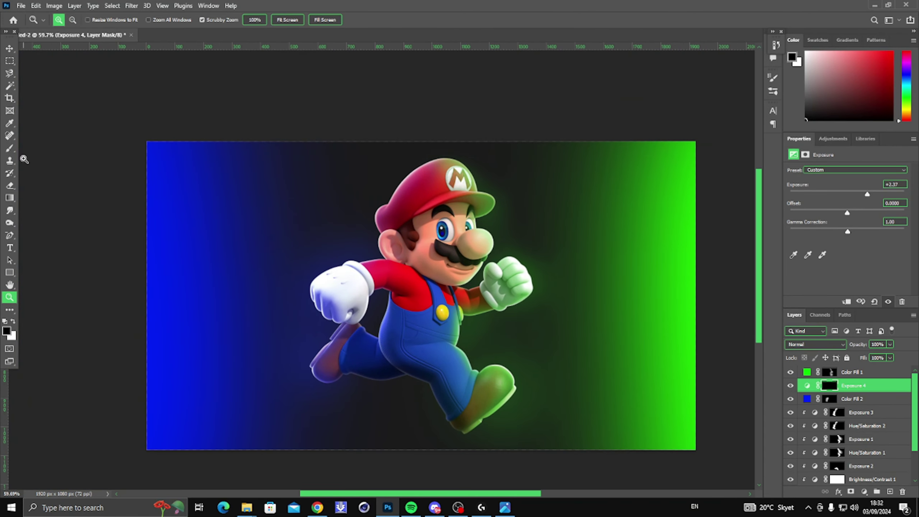
pyautogui.click(9, 148)
pyautogui.scroll(3, 484, 152)
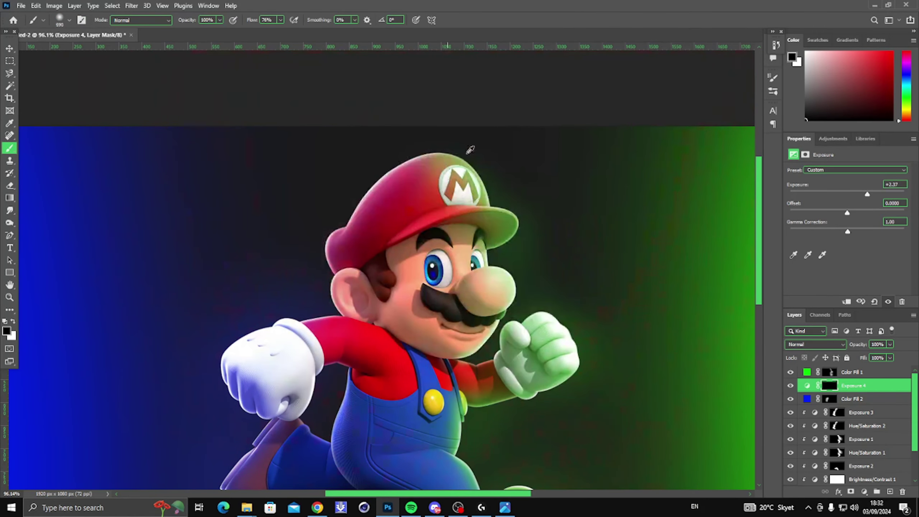
pyautogui.moveTo(438, 160); pyautogui.dragTo(346, 160)
# Step: Clip the new Exposure layer to the Mario render beneath the blue fill, and ready a larger eraser with black as foreground colour
pyautogui.click(10, 185)
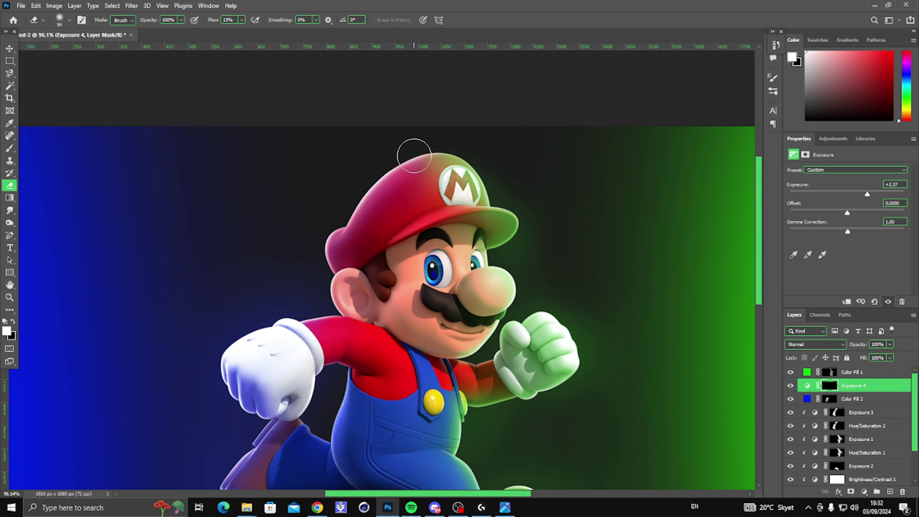
pyautogui.press('x')
pyautogui.press(']')
pyautogui.press(']')
pyautogui.press(']')
pyautogui.press(']')
pyautogui.press(']')
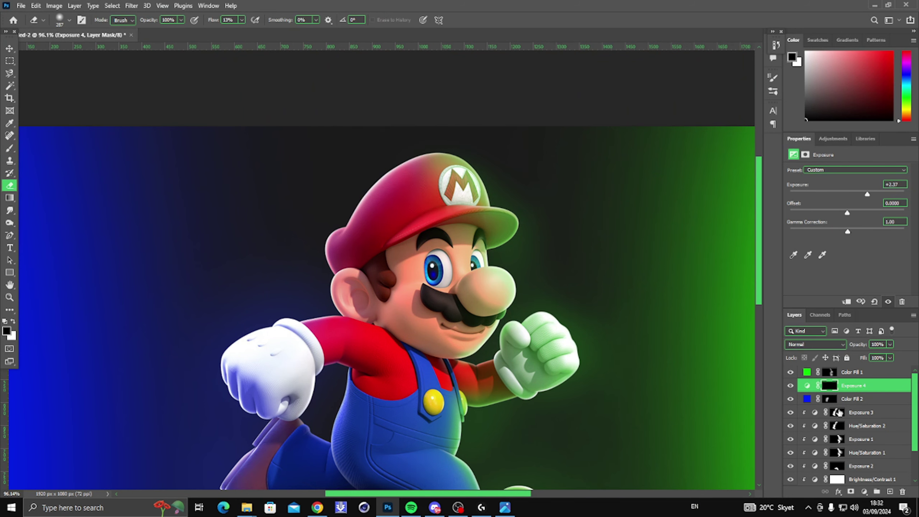
pyautogui.moveTo(839, 412); pyautogui.dragTo(866, 404)
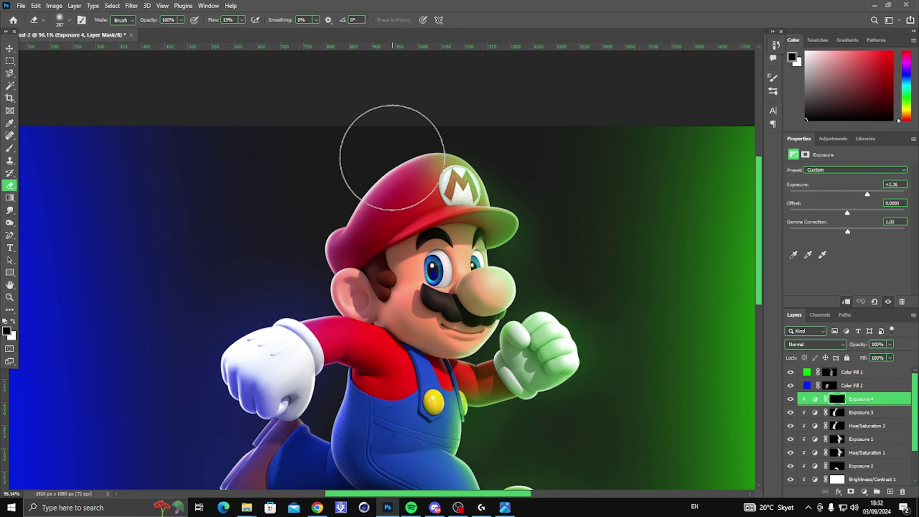
# Step: Try brightening Mario's cap with a large eraser on the exposure mask, and undo the strokes
pyautogui.scroll(-3, 372, 149)
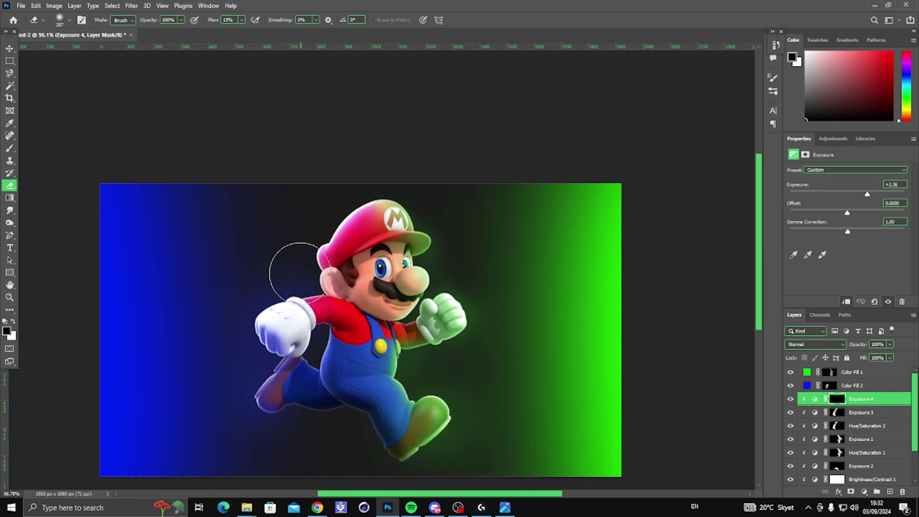
pyautogui.moveTo(298, 263)
pyautogui.mouseDown()
pyautogui.moveTo(303, 236)
pyautogui.moveTo(246, 376)
pyautogui.moveTo(295, 338)
pyautogui.mouseUp()
pyautogui.hotkey('ctrl', 'z')
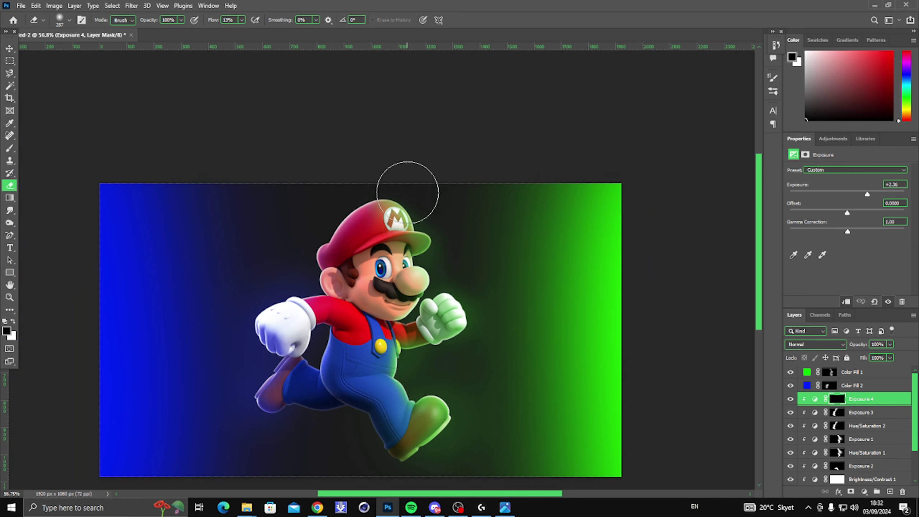
# Step: Erase the exposure mask softly along the top of Mario's cap to brighten its upper edge, varying the eraser size
pyautogui.scroll(-2, 430, 168)
pyautogui.scroll(5, 430, 168)
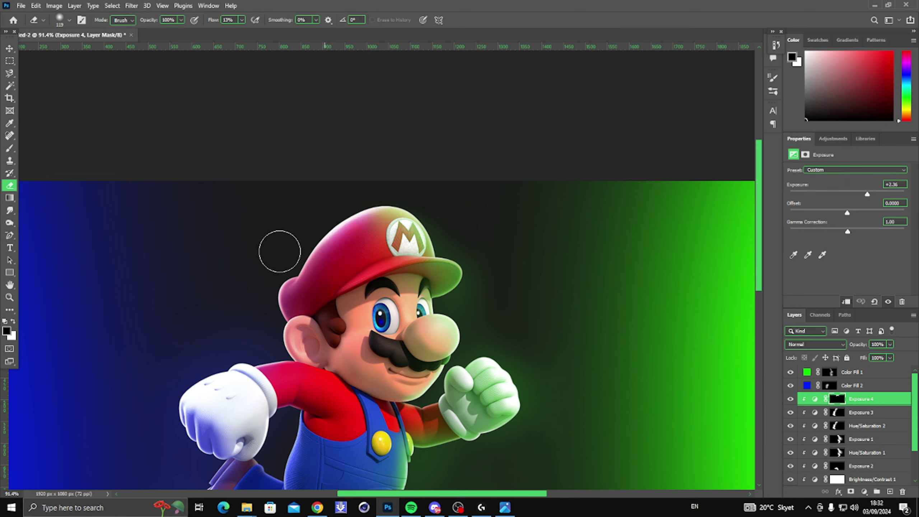
pyautogui.keyDown('alt'); pyautogui.rightClick(336, 196); pyautogui.keyUp('alt')
pyautogui.moveTo(354, 179)
pyautogui.mouseDown()
pyautogui.moveTo(312, 205)
pyautogui.moveTo(286, 241)
pyautogui.moveTo(432, 170)
pyautogui.moveTo(301, 215)
pyautogui.moveTo(359, 180)
pyautogui.mouseUp()
pyautogui.scroll(-4, 359, 180)
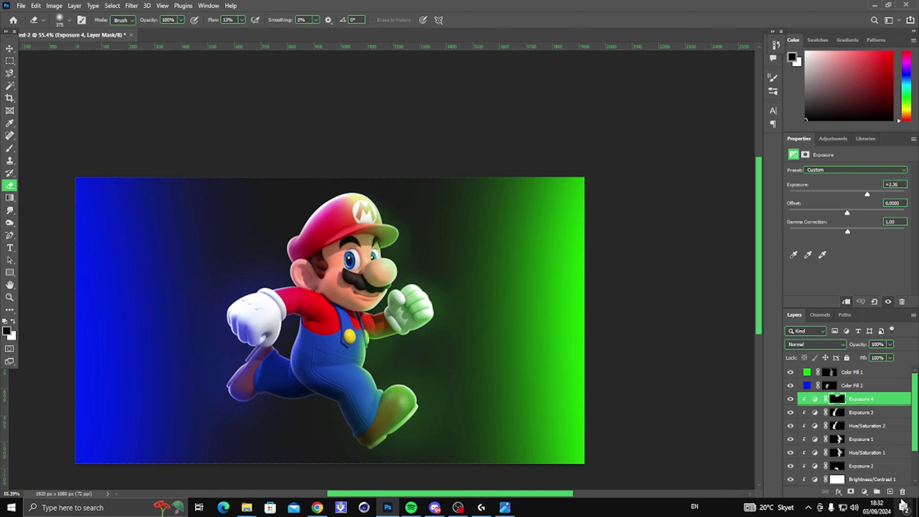
# Step: Add a new layer above the green fill and paint a faint white glow along the canvas's top edge with a very large soft brush
pyautogui.click(853, 372)
pyautogui.click(890, 491)
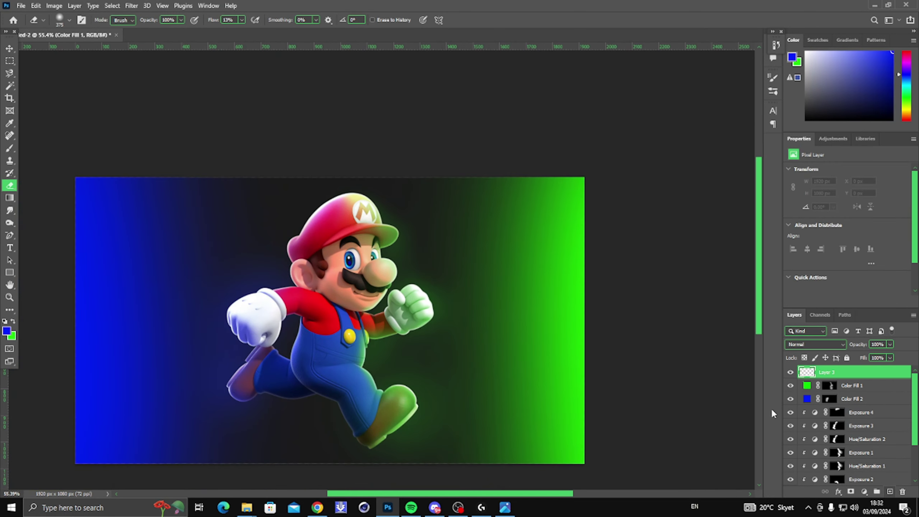
pyautogui.scroll(-5, 378, 235)
pyautogui.press('b')
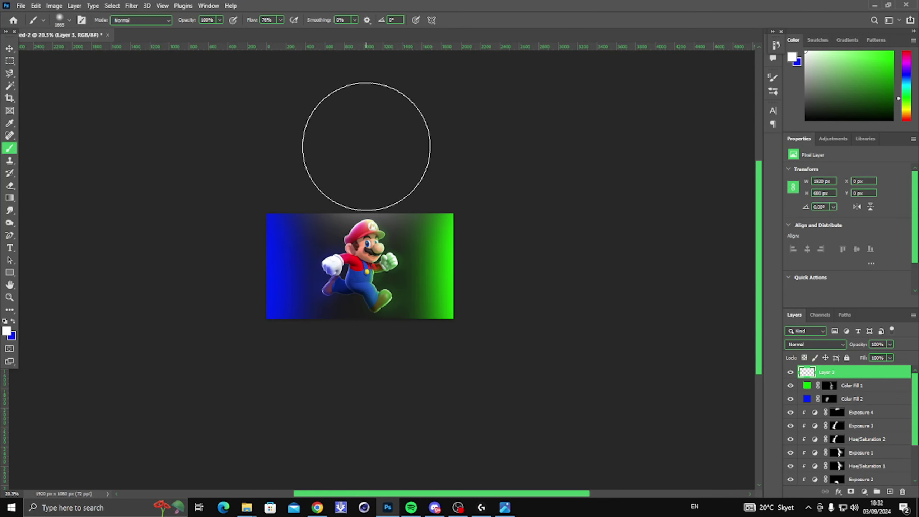
# Step: Examine the white top glow and the brightened cap and face close up and with the whole canvas fitted on screen
pyautogui.scroll(6, 366, 149)
pyautogui.press('[')
pyautogui.press('[')
pyautogui.press('[')
pyautogui.press('[')
pyautogui.press('[')
pyautogui.scroll(-3, 348, 158)
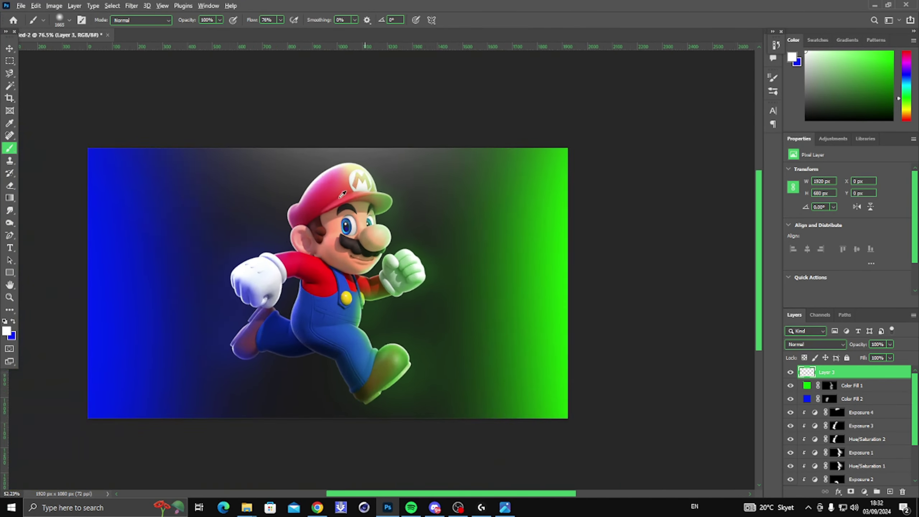
pyautogui.scroll(3, 327, 255)
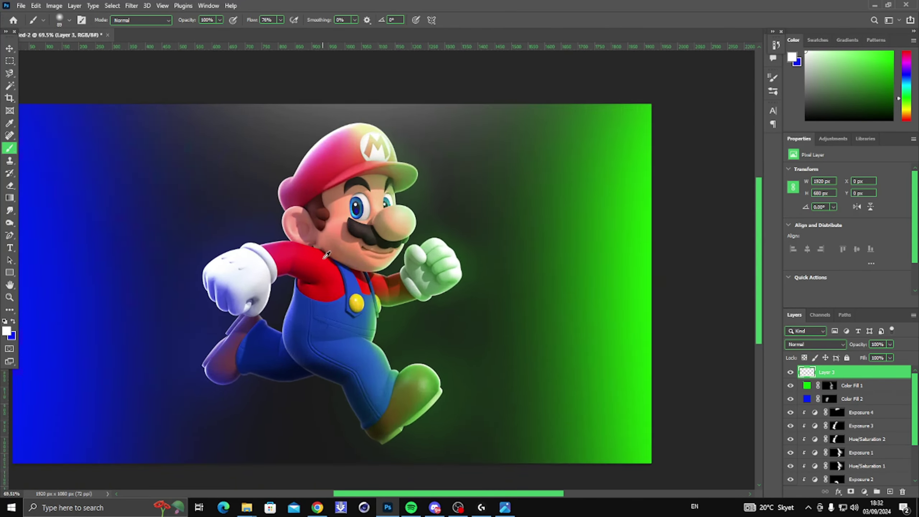
pyautogui.click(9, 297)
pyautogui.rightClick(286, 275)
pyautogui.click(291, 277)
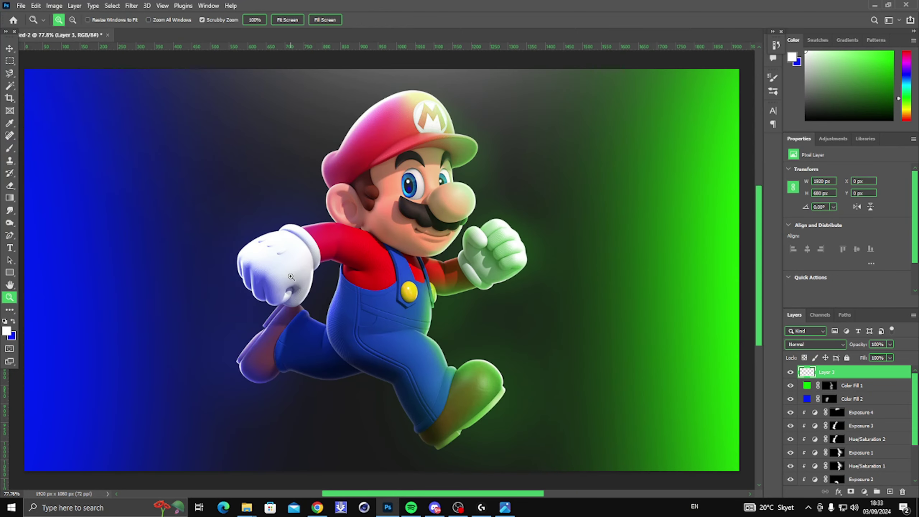
pyautogui.moveTo(409, 185); pyautogui.dragTo(401, 183)
pyautogui.scroll(-3, 401, 183)
pyautogui.scroll(6, 415, 151)
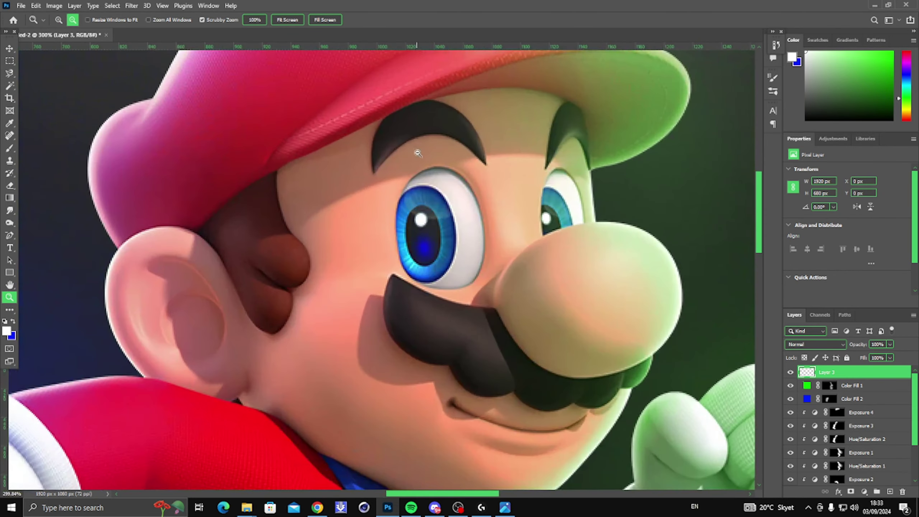
pyautogui.scroll(-5, 460, 262)
pyautogui.rightClick(483, 266)
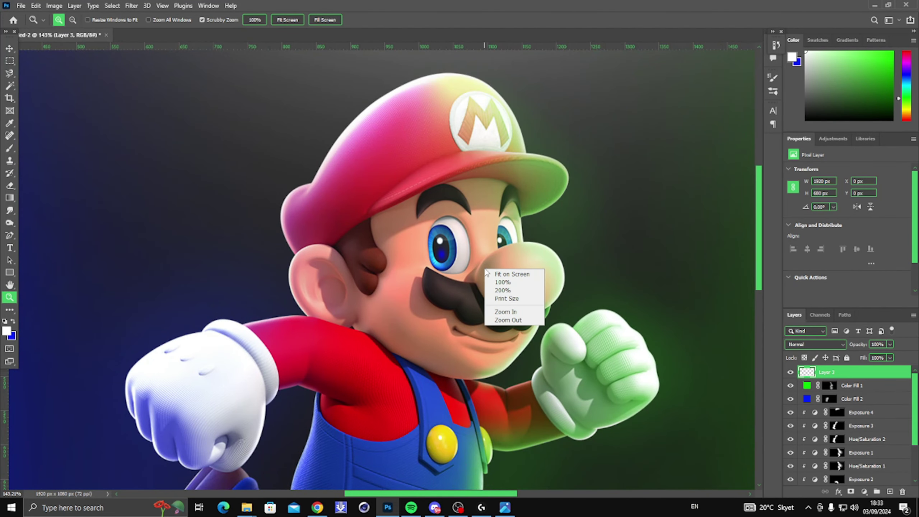
pyautogui.click(491, 274)
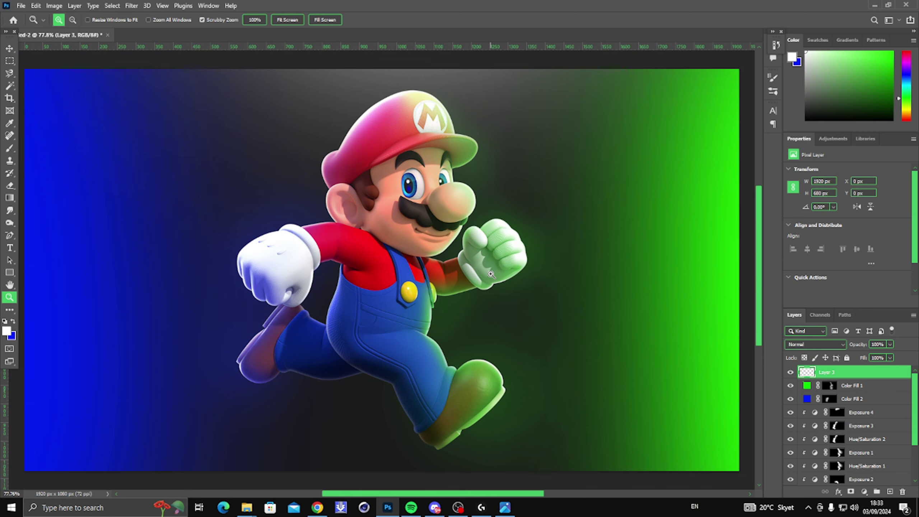